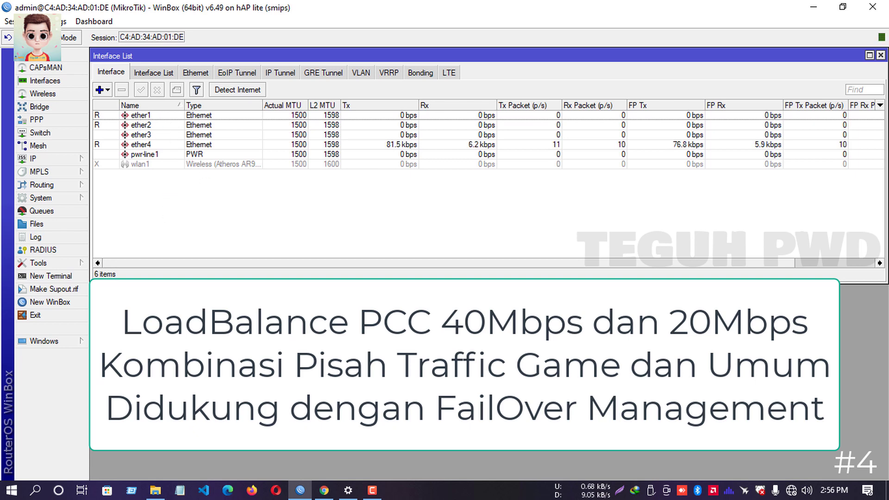
left_click_drag(184, 275, 183, 259)
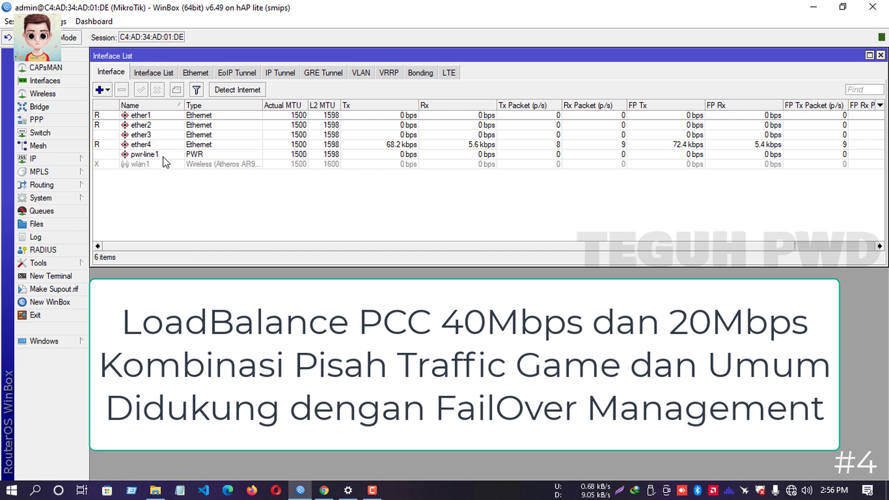
left_click(141, 117)
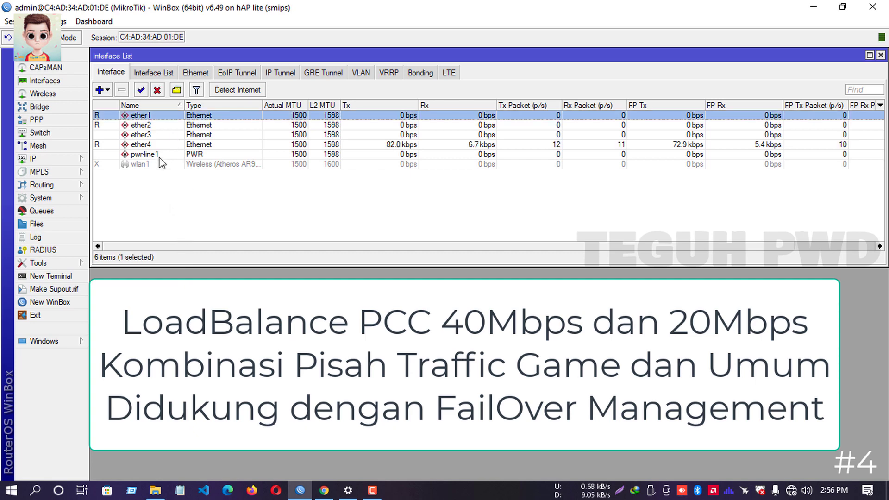
left_click(152, 181)
left_click(145, 115)
left_click(144, 126)
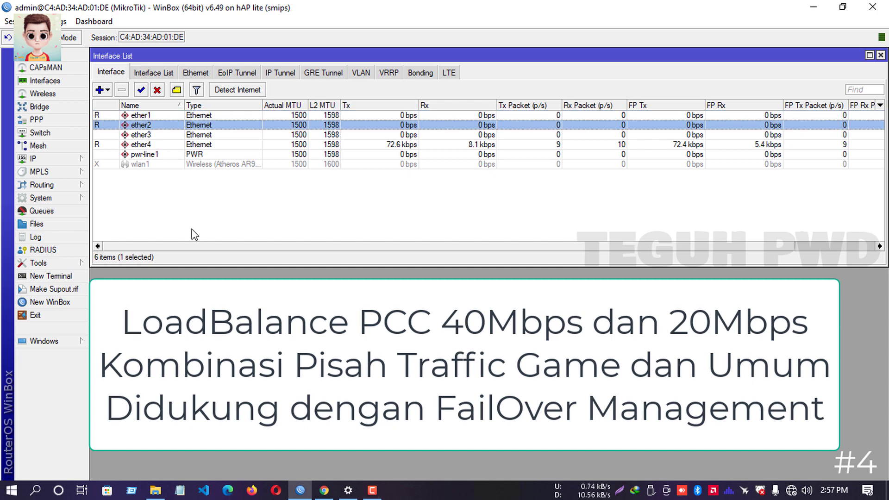
left_click(193, 210)
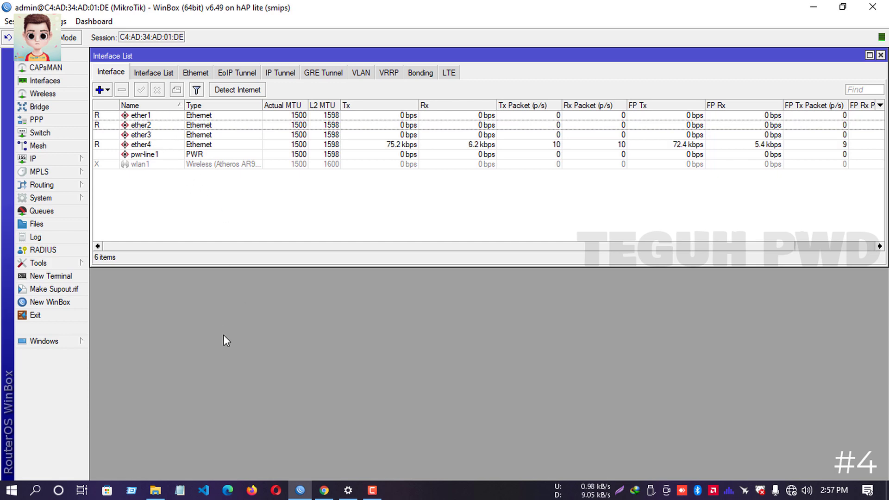
Add a DHCP client on ether1 with Use Peer DNS turned off and save it
left_click(60, 159)
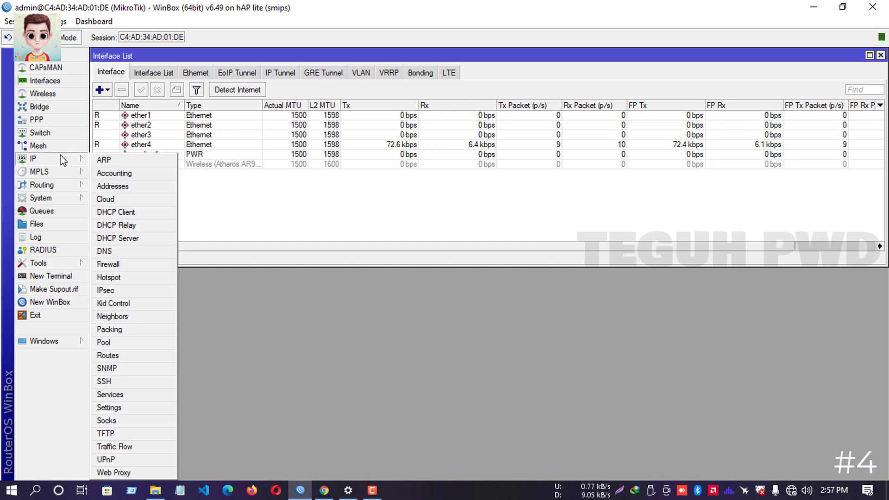
left_click(123, 212)
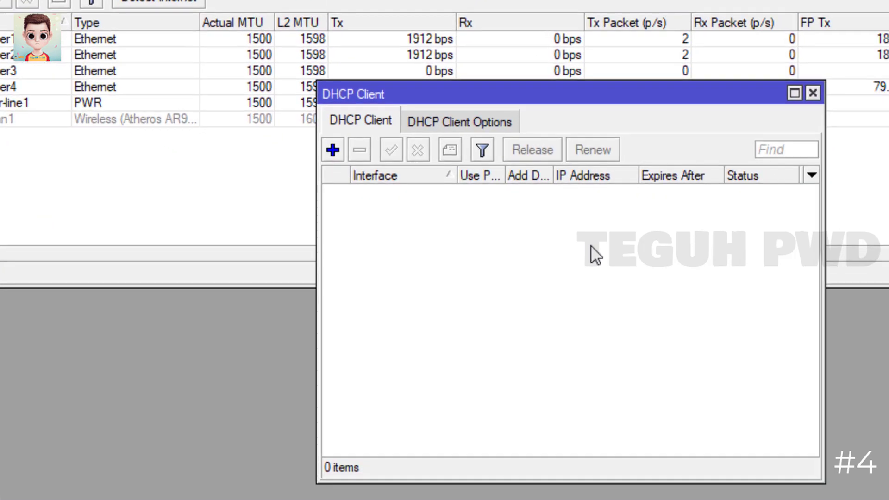
left_click(330, 150)
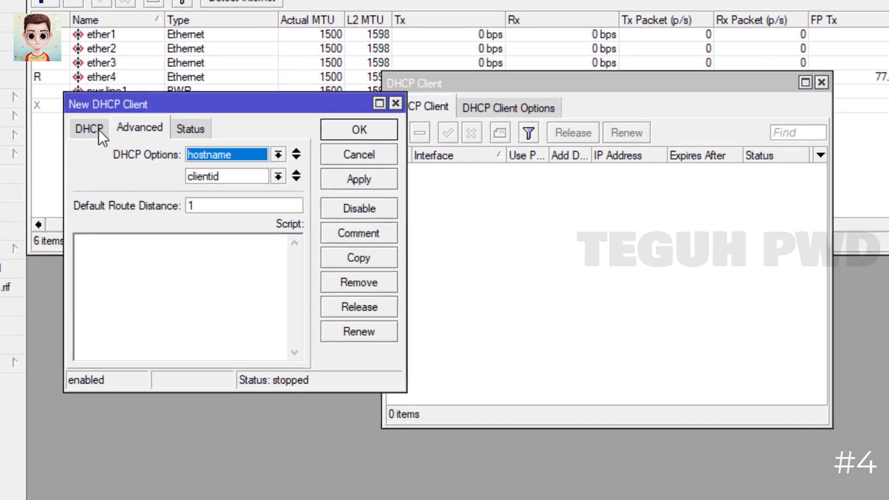
left_click(89, 128)
left_click_drag(132, 97, 137, 155)
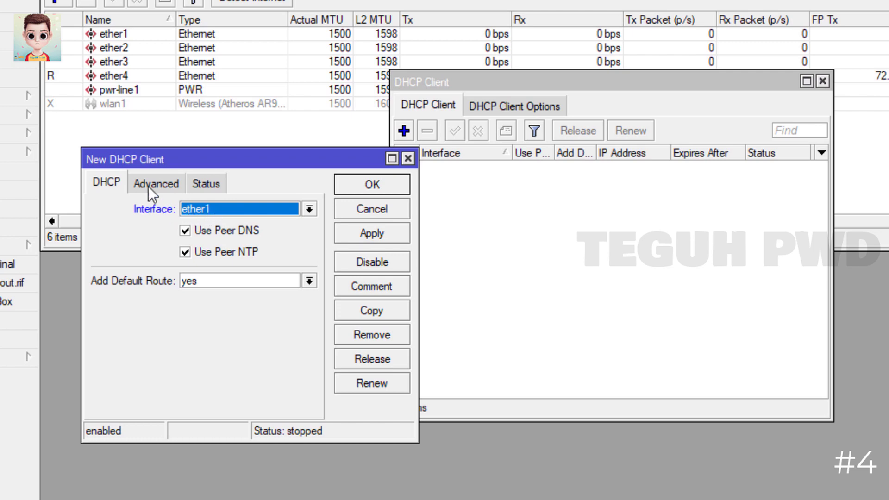
left_click(210, 230)
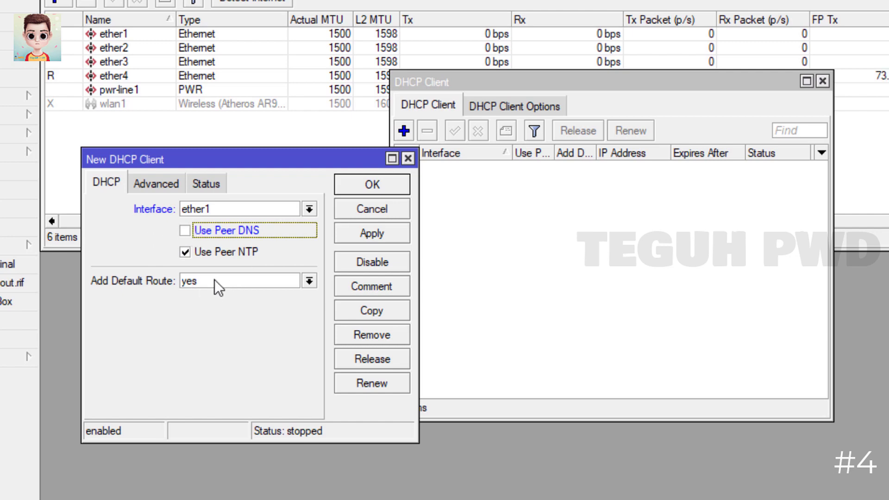
left_click(153, 179)
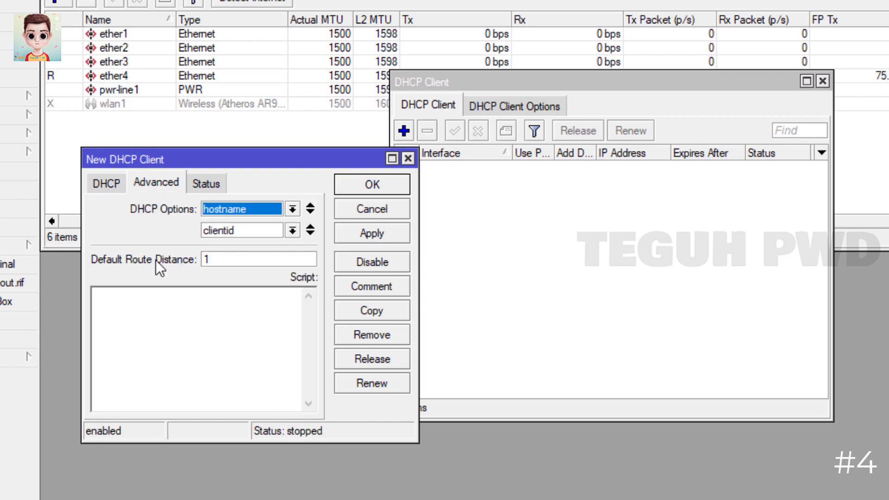
left_click(352, 233)
left_click(378, 188)
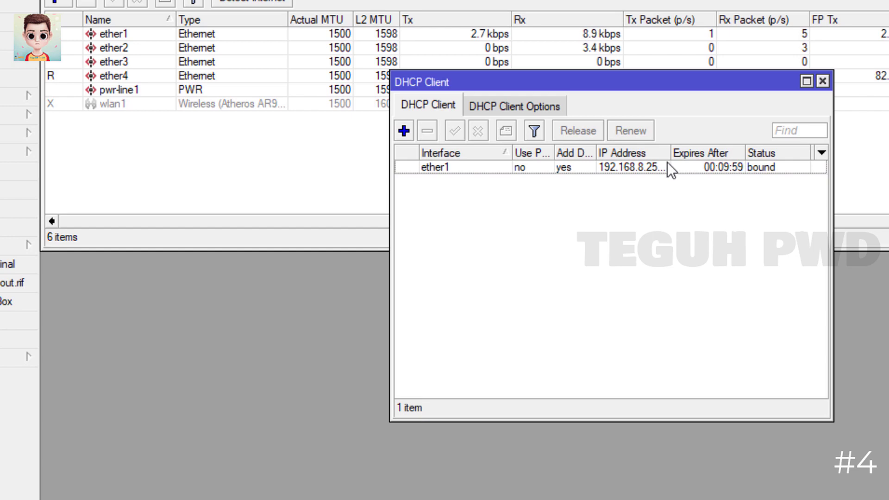
Create a second DHCP client on ether2 with Use Peer DNS turned off
left_click(407, 132)
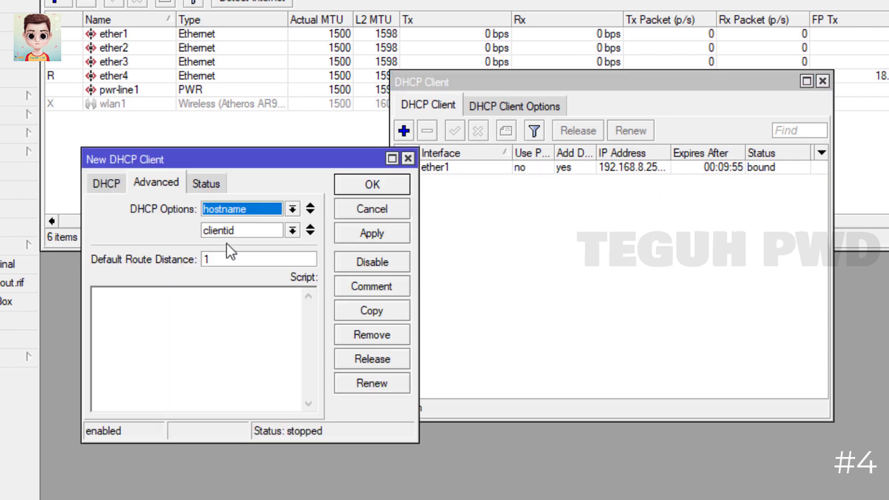
left_click(107, 183)
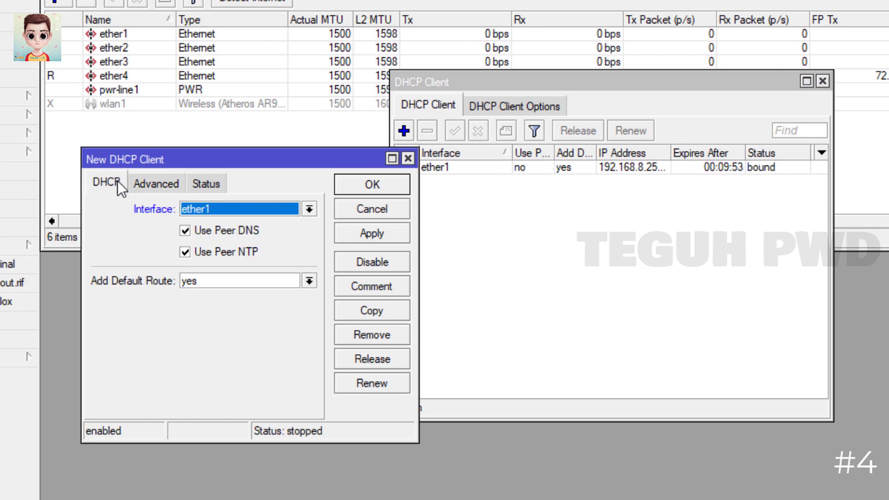
left_click(237, 204)
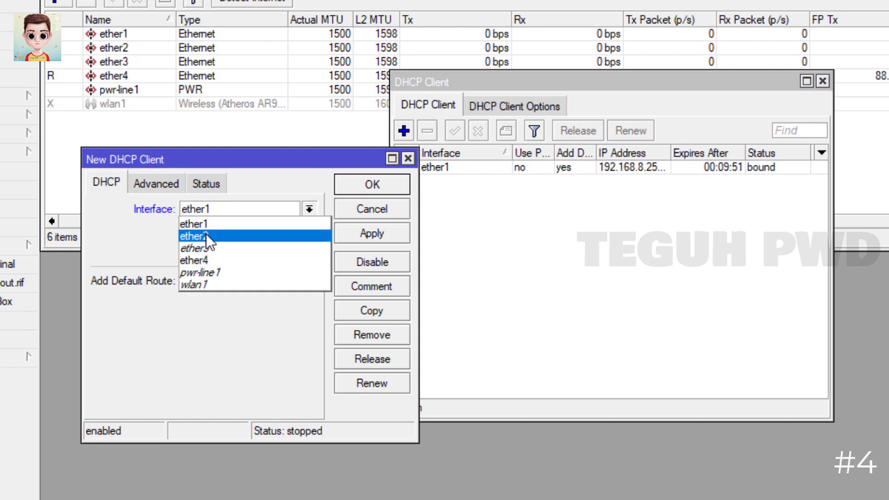
left_click(206, 235)
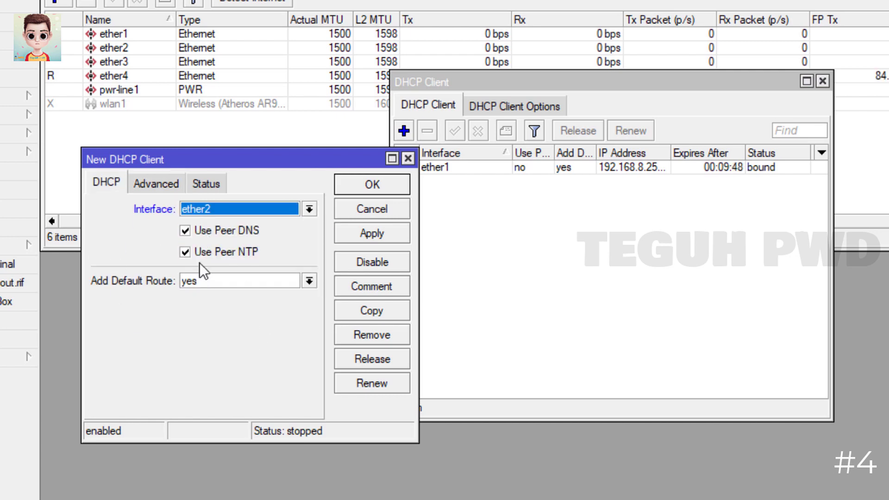
left_click(191, 230)
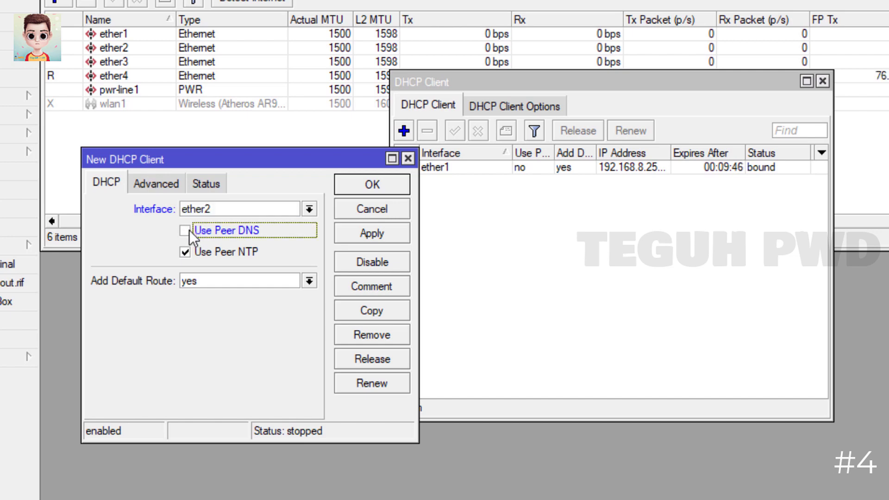
Set the ether2 client's default route distance to 2, save it and close the DHCP client list
left_click(161, 183)
left_click_drag(216, 258, 196, 259)
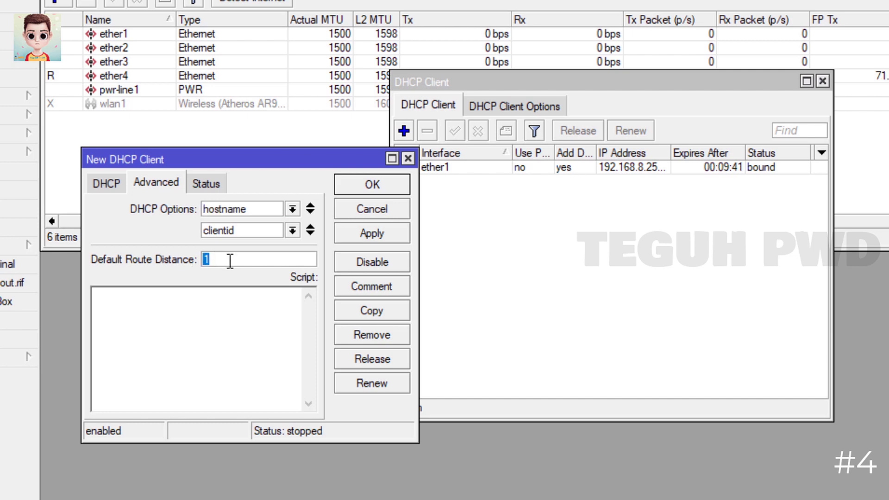
type("2")
left_click(345, 234)
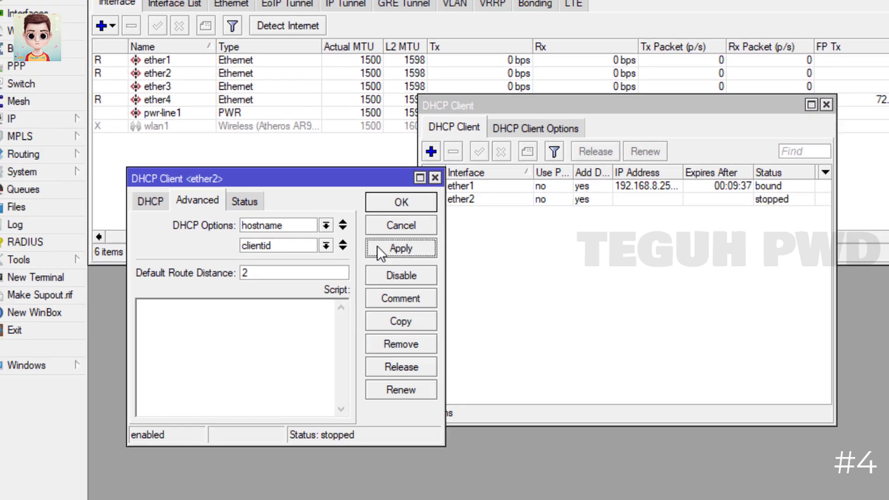
left_click(401, 203)
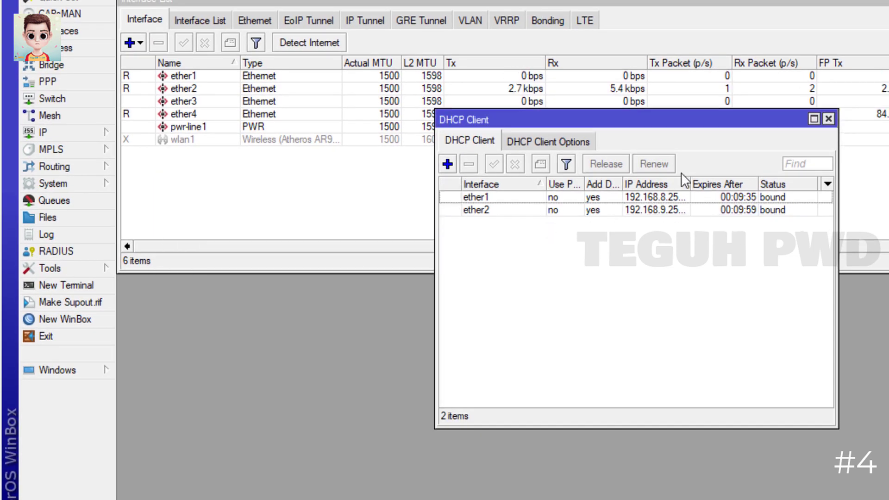
left_click(829, 120)
Set the router's DNS servers to 8.8.8.8 and 8.8.4.4, allow remote requests and save the settings
left_click(93, 135)
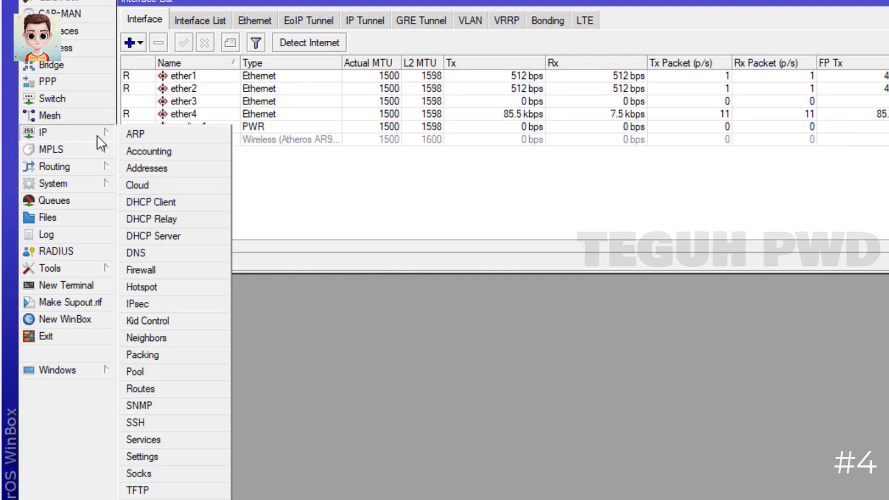
left_click(155, 253)
left_click(610, 130)
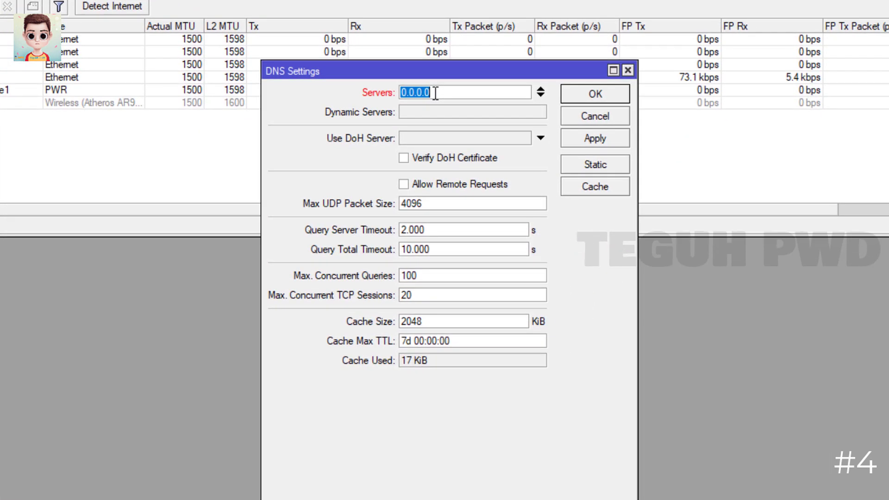
type("8.8.8.8")
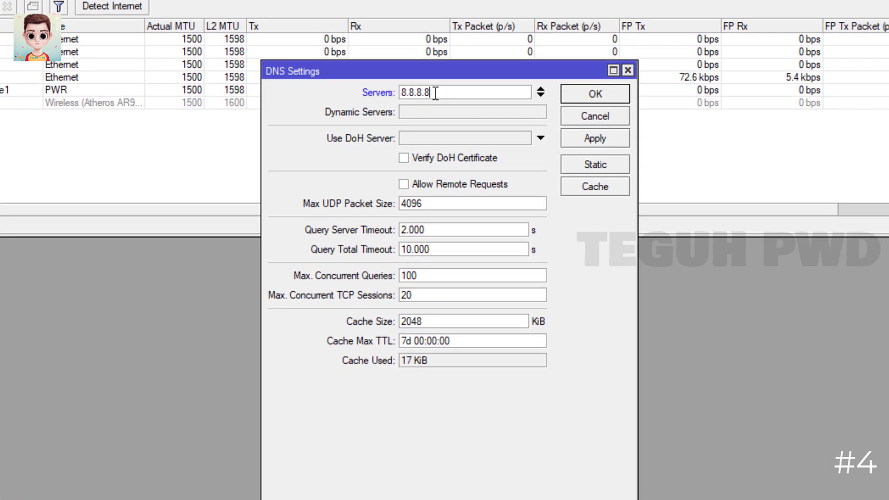
left_click(540, 95)
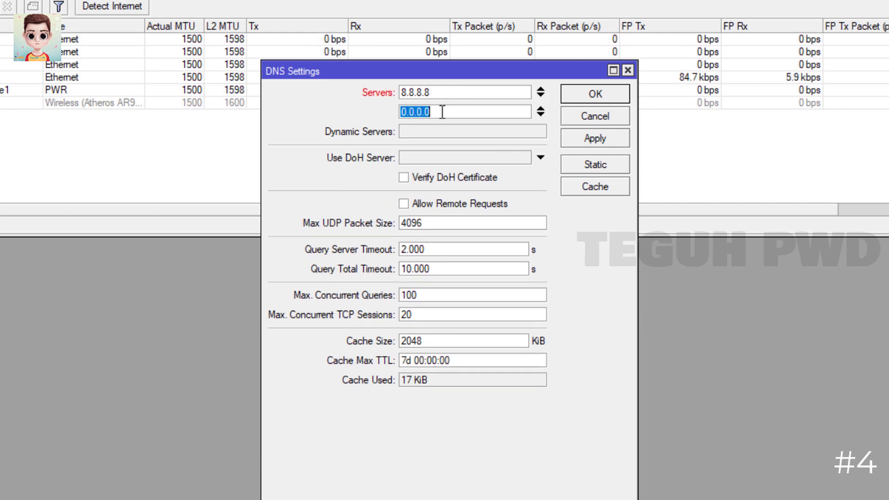
type("8.8.4.4")
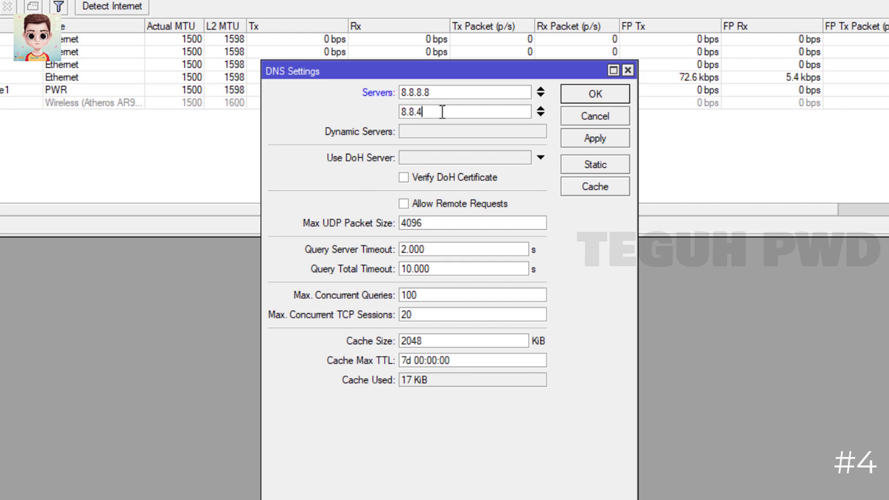
left_click(405, 205)
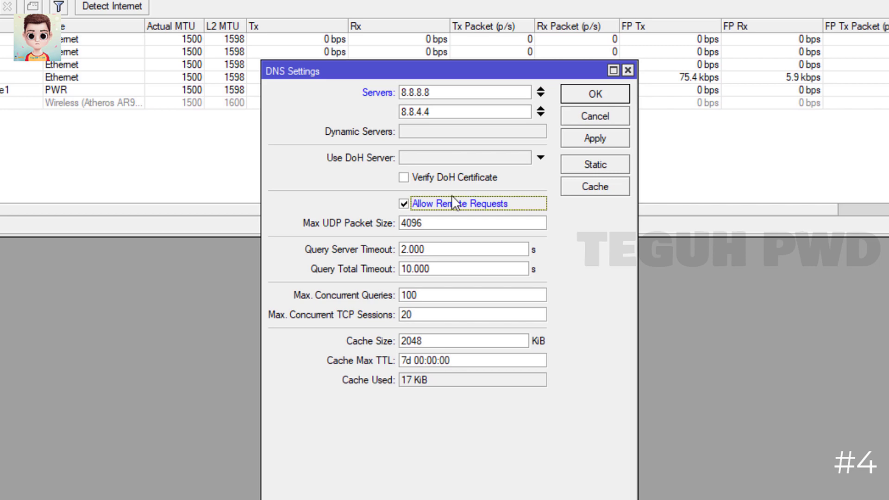
left_click(576, 135)
left_click(579, 99)
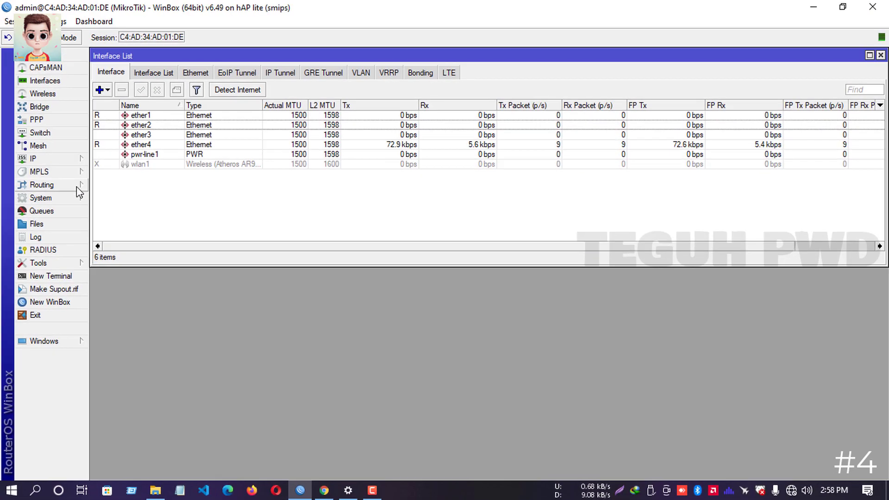
Create a firewall NAT rule in the srcnat chain with ether1 as the out interface
left_click(71, 160)
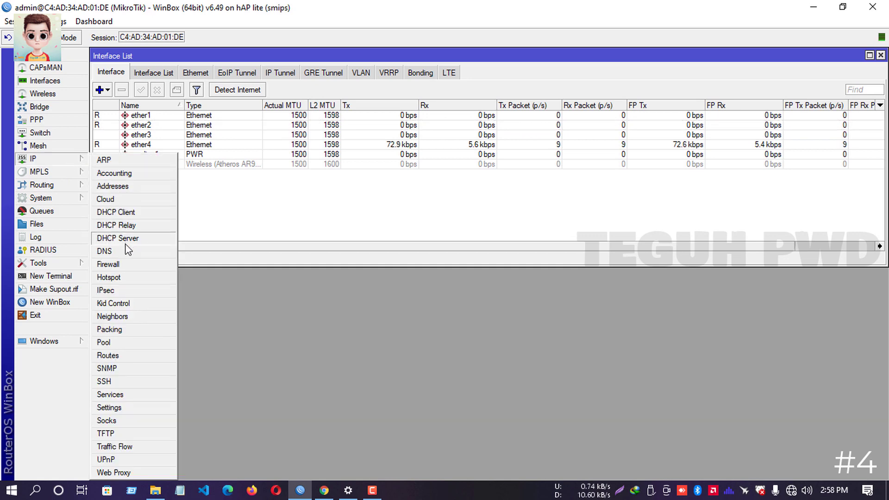
left_click(122, 264)
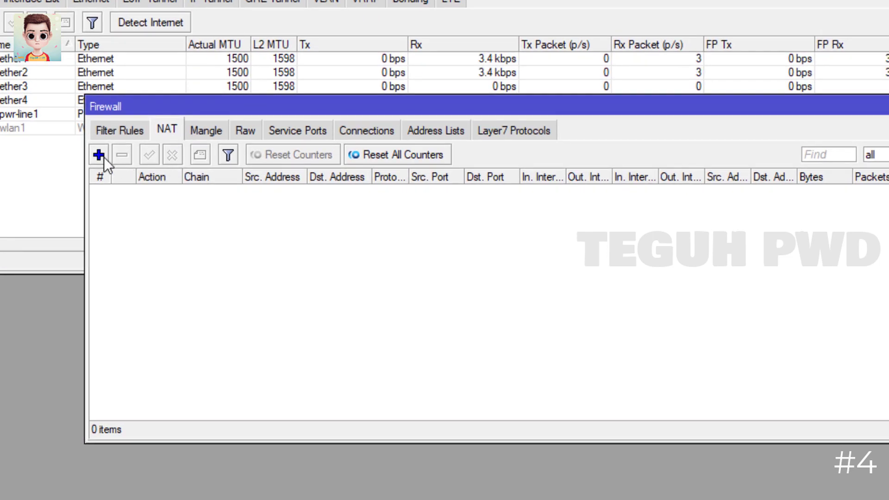
left_click(103, 157)
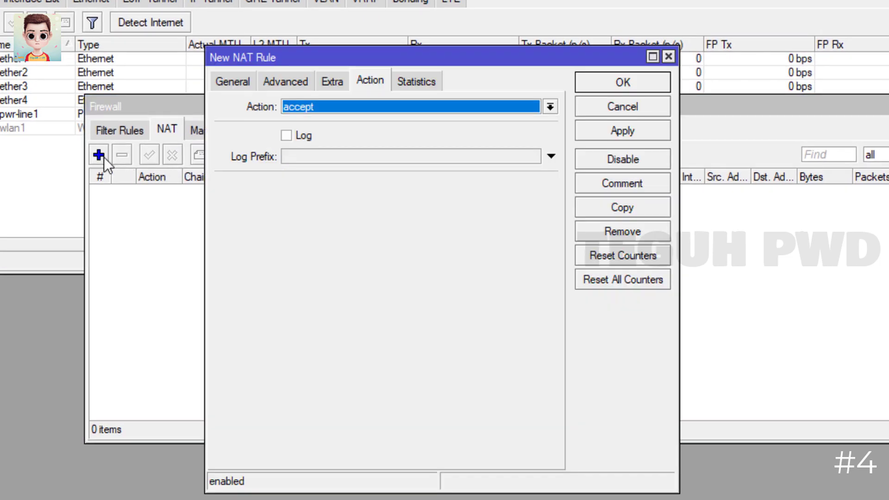
left_click(223, 82)
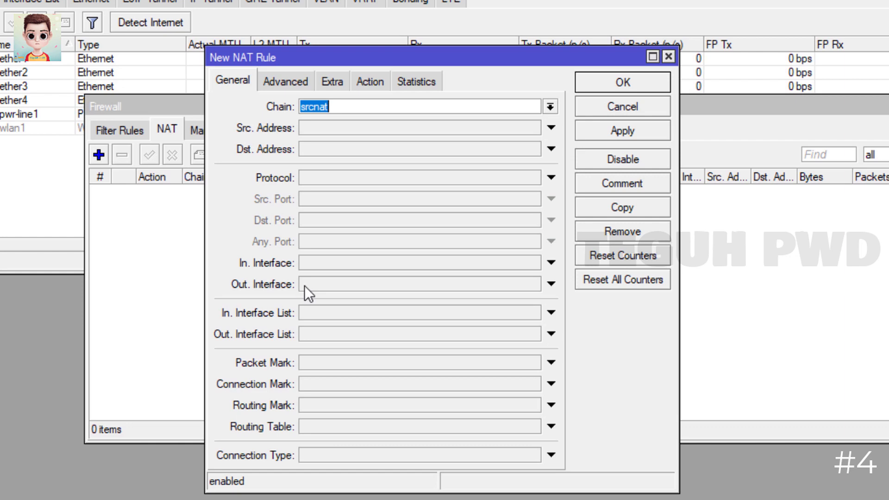
left_click(388, 287)
left_click(388, 287)
left_click(358, 347)
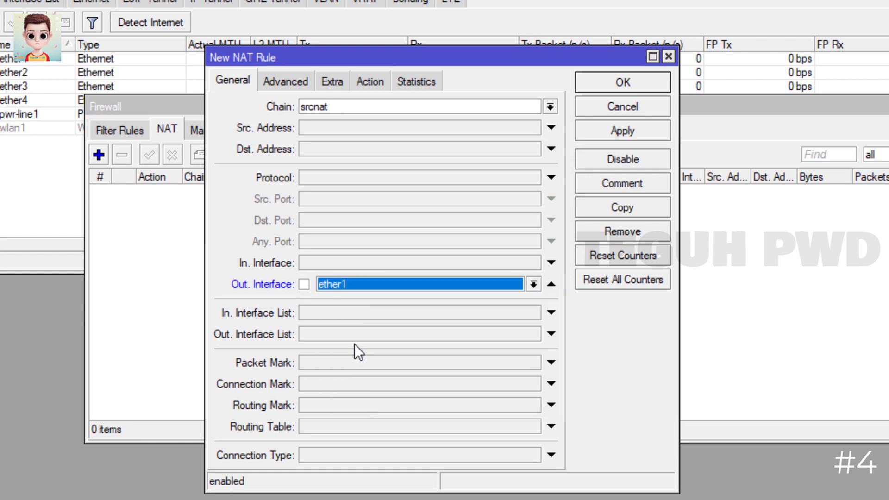
Set the ether1 NAT rule's action to masquerade and apply it
left_click(377, 79)
left_click(346, 110)
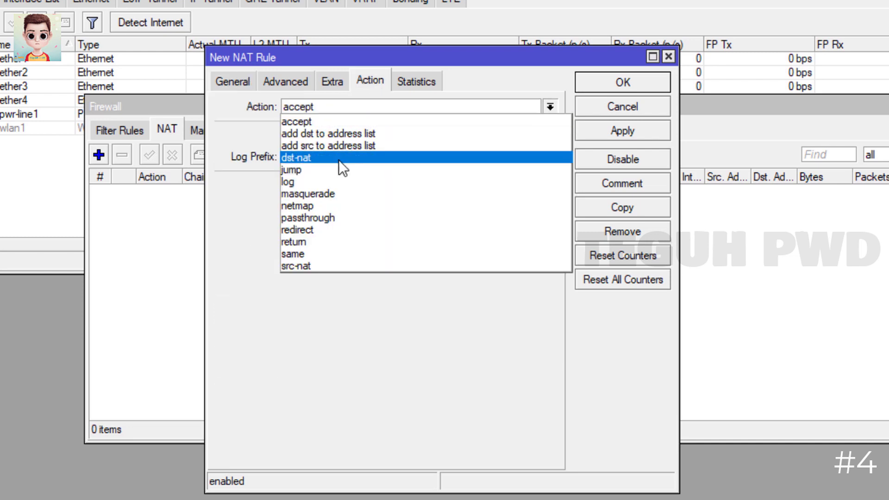
left_click(335, 193)
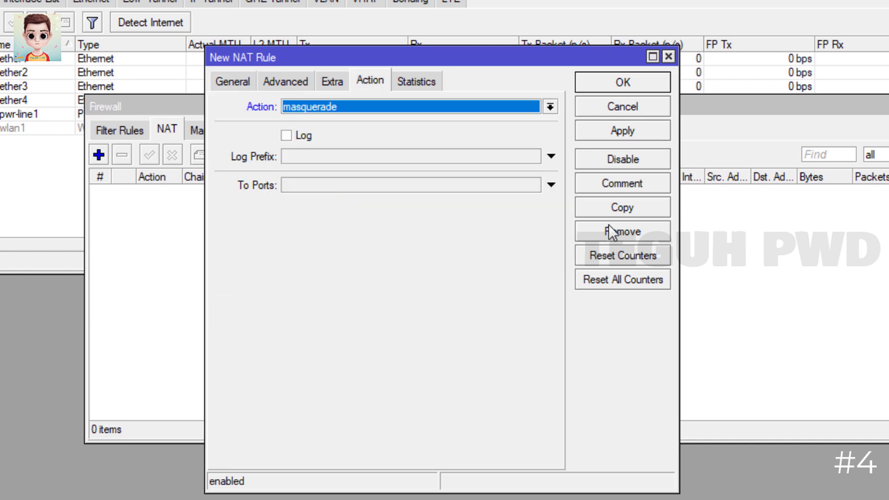
left_click(608, 129)
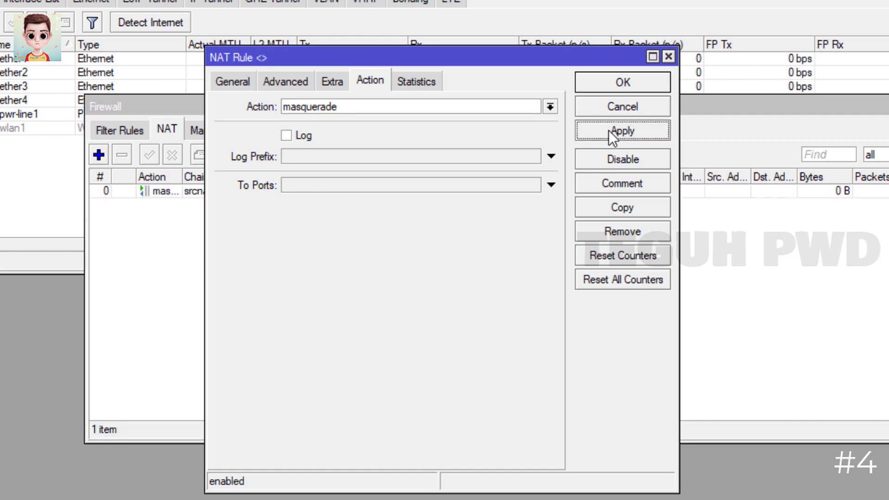
Duplicate the masquerade NAT rule with ether2 as the out interface, and save both rules
left_click(620, 210)
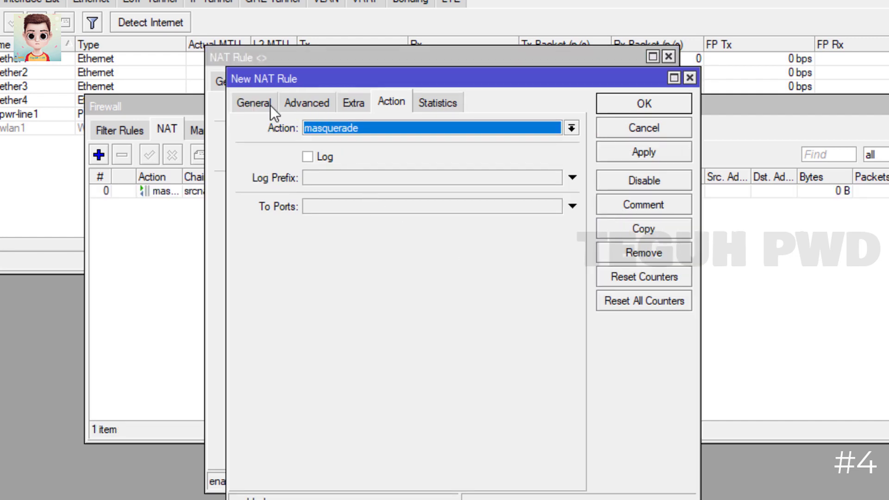
left_click(270, 104)
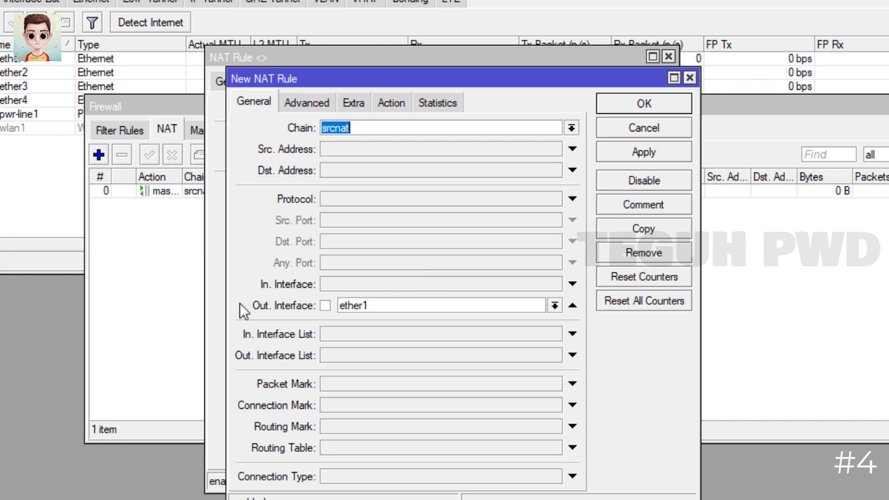
left_click(370, 304)
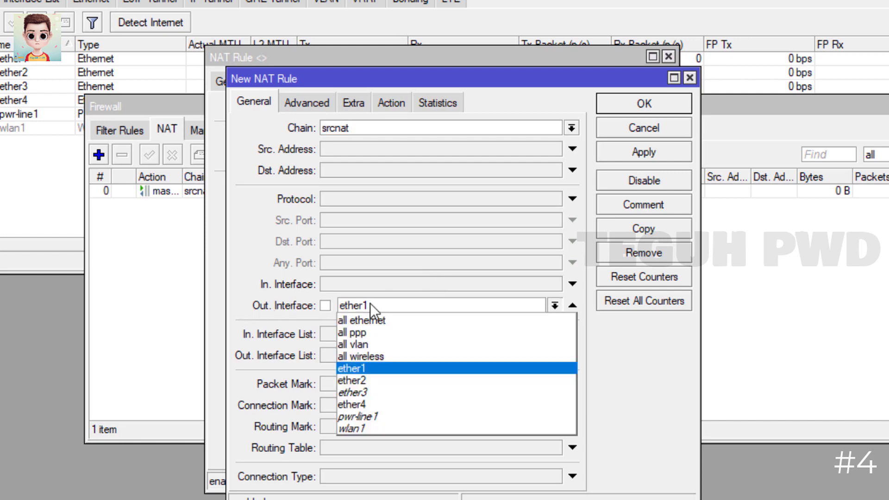
left_click(376, 381)
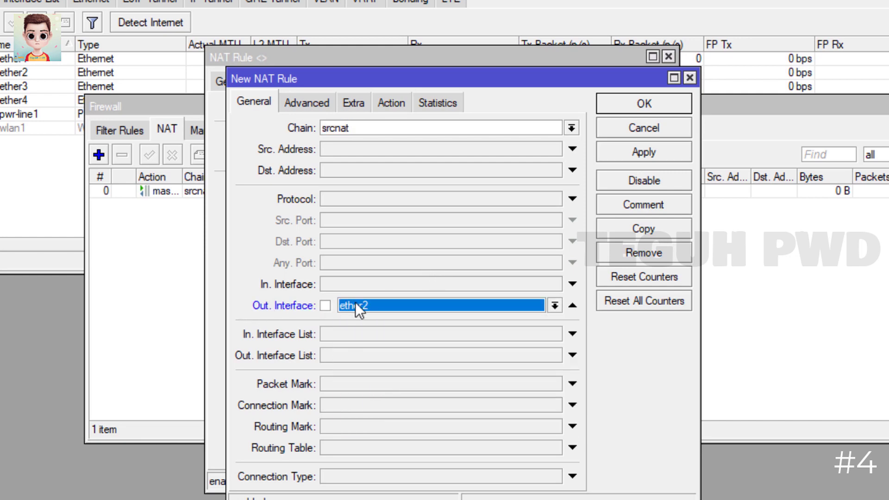
left_click(649, 147)
left_click(656, 104)
left_click(631, 83)
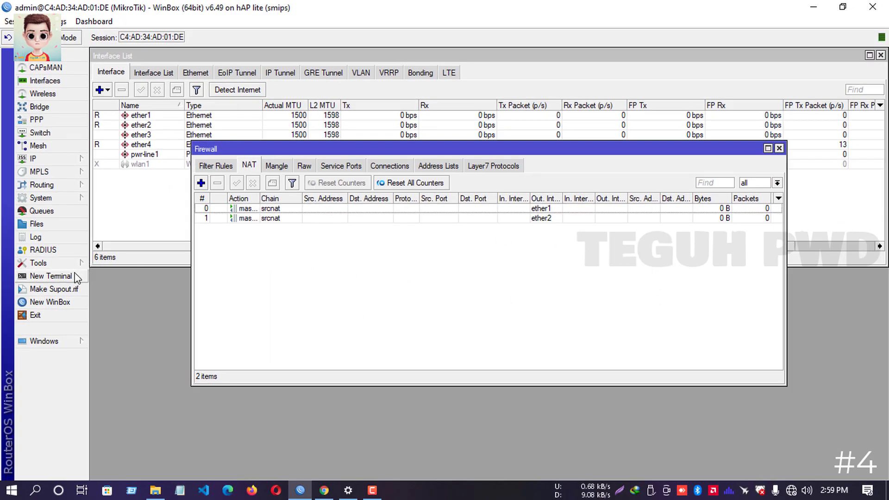
Open a new terminal and set the router's new login password at the prompt, repeating it to confirm
left_click_drag(373, 147, 328, 196)
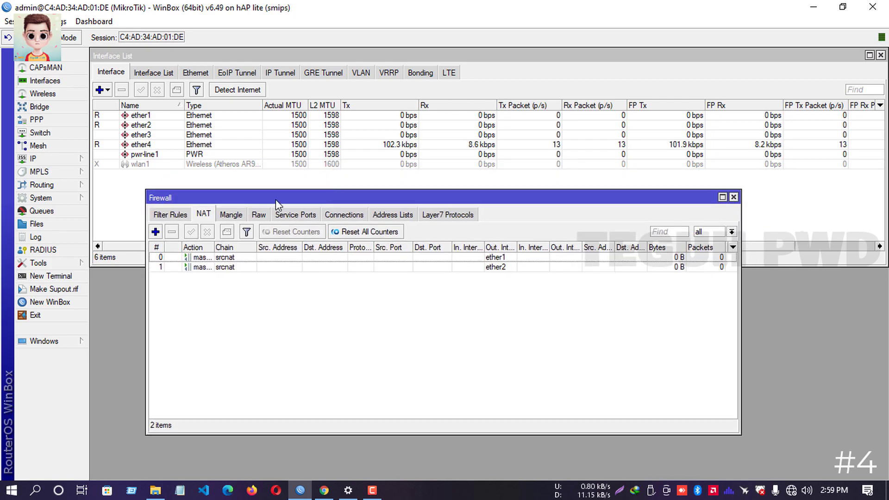
left_click(62, 278)
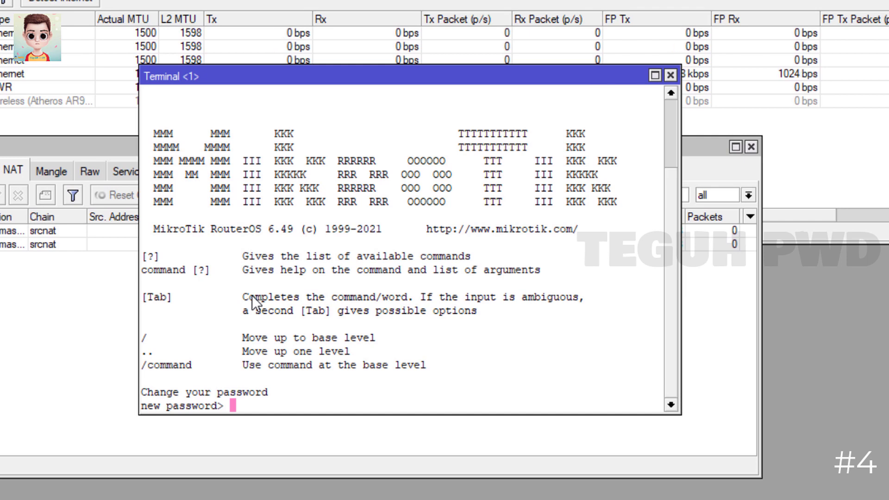
type("*****")
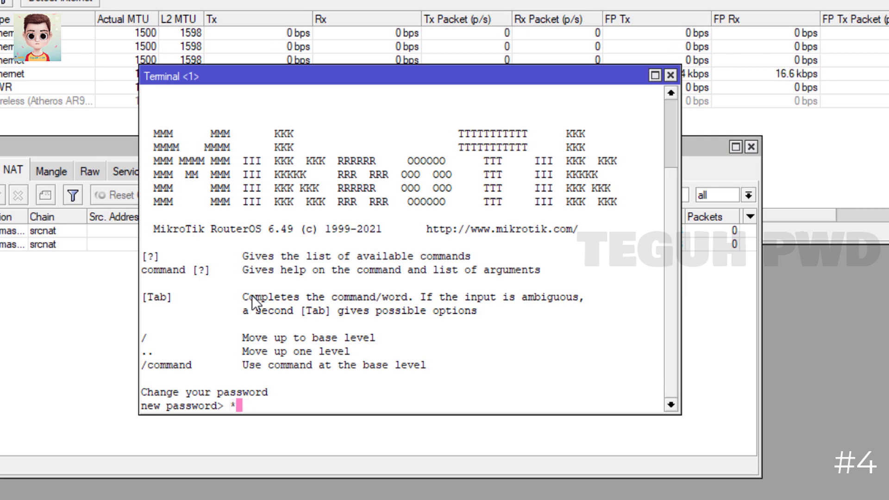
key("Return")
type("*****")
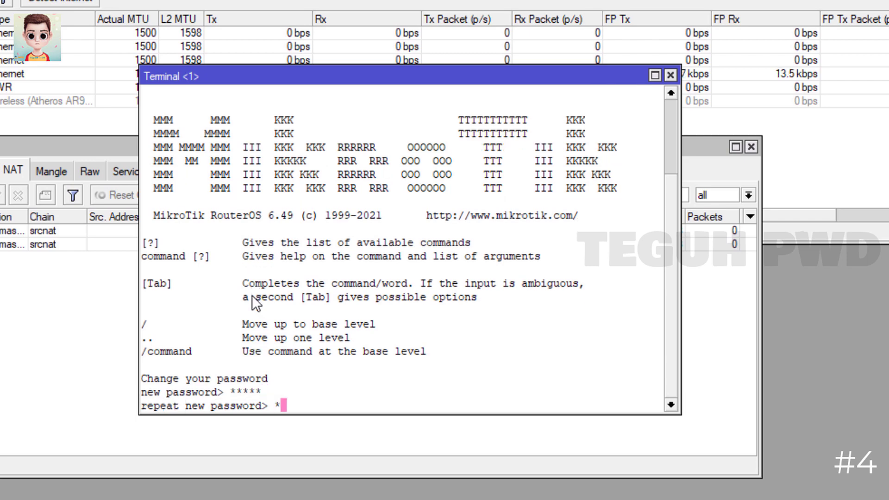
key("Return")
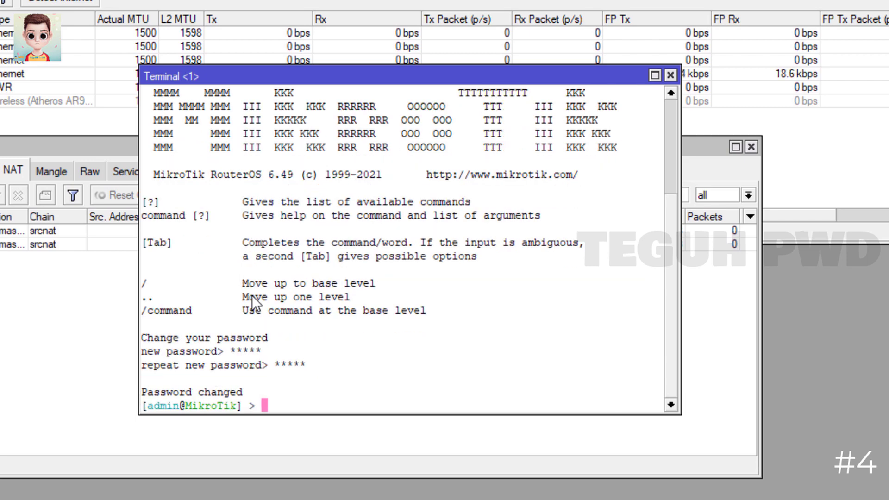
Test the internet connection by pinging google.com, and close the terminal and firewall windows
type("ping google.")
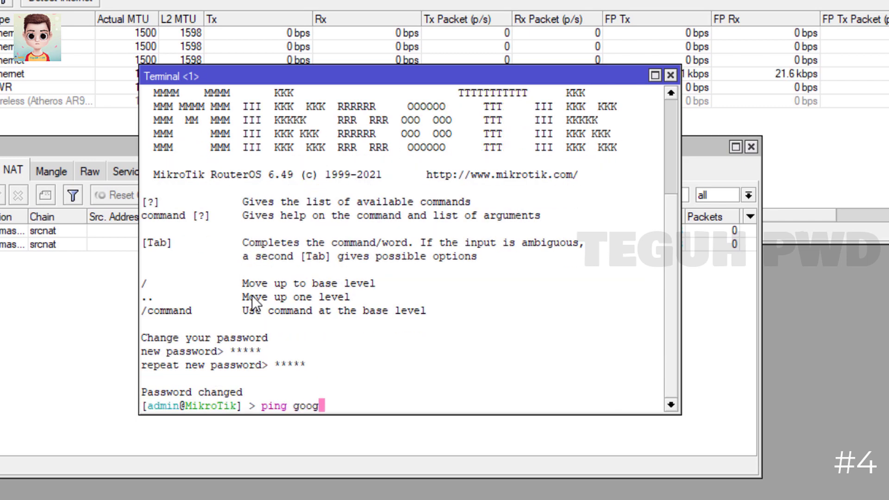
type("com")
key("Return")
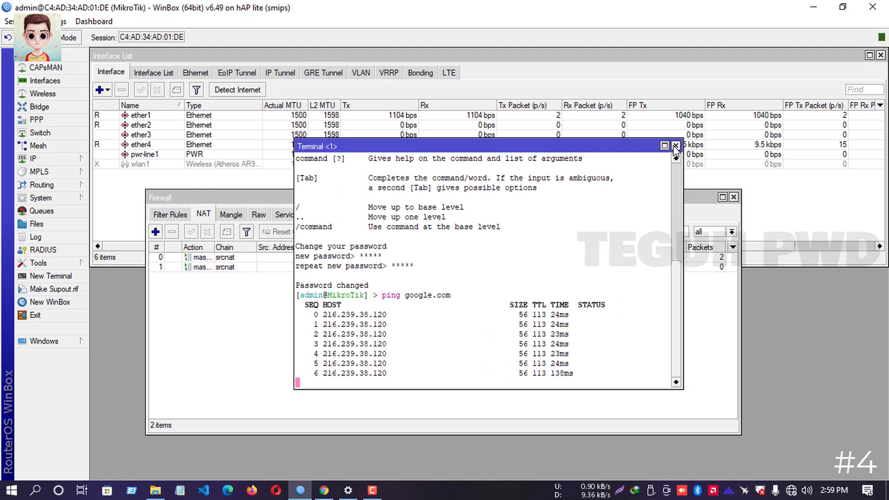
left_click(675, 146)
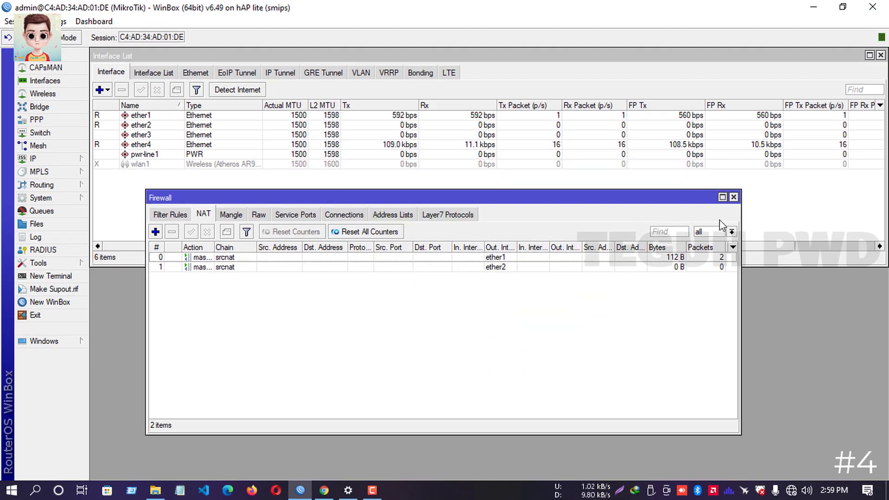
left_click(733, 197)
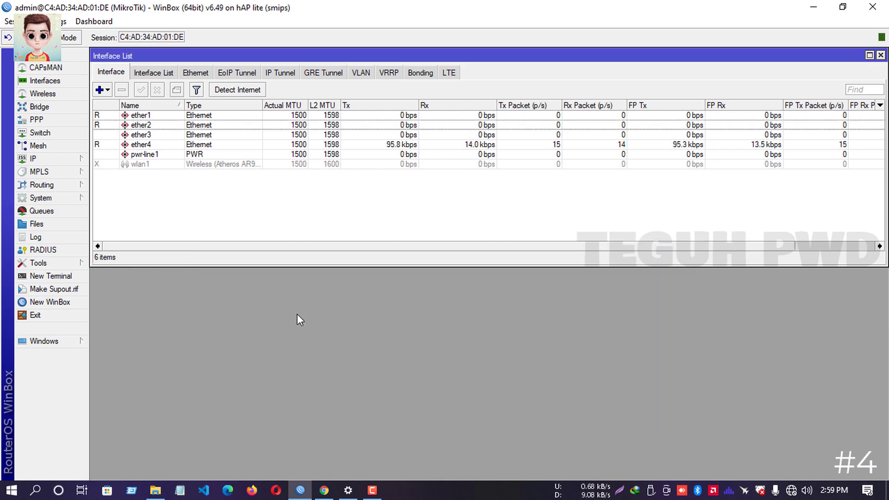
left_click(82, 162)
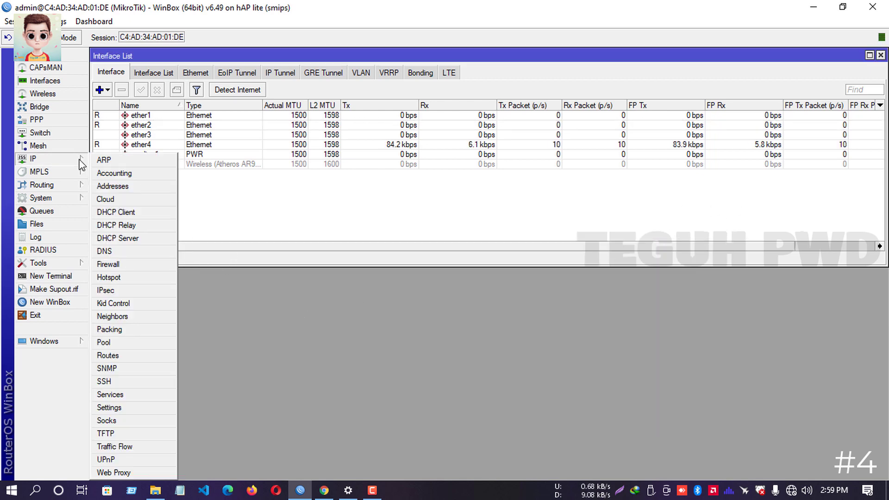
left_click(277, 221)
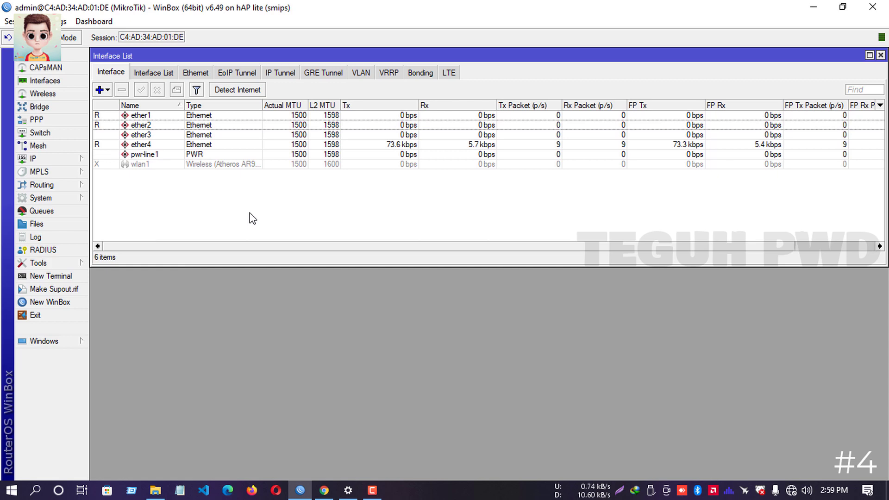
left_click(145, 145)
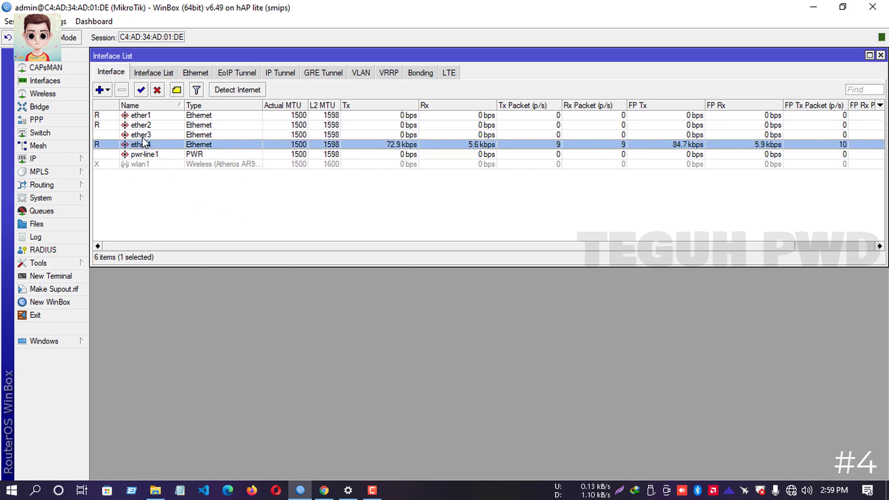
left_click(143, 136)
left_click(141, 143)
left_click(142, 137)
left_click(142, 143)
left_click(142, 137)
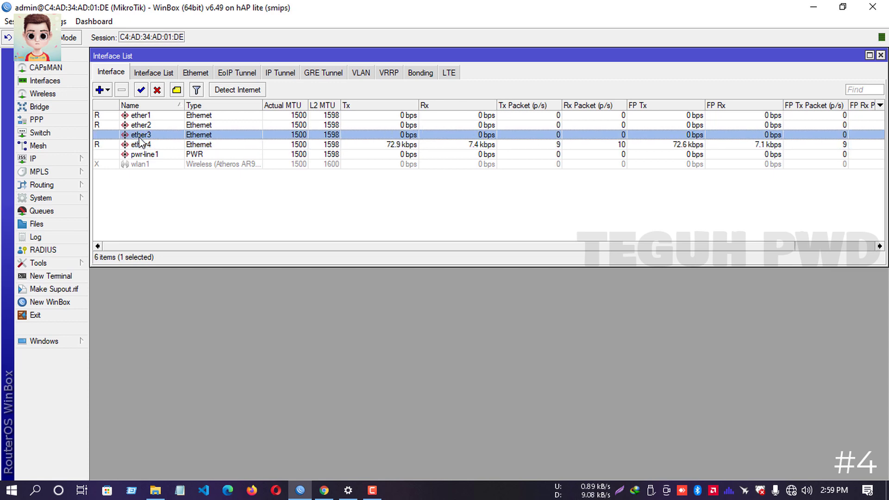
left_click(175, 237)
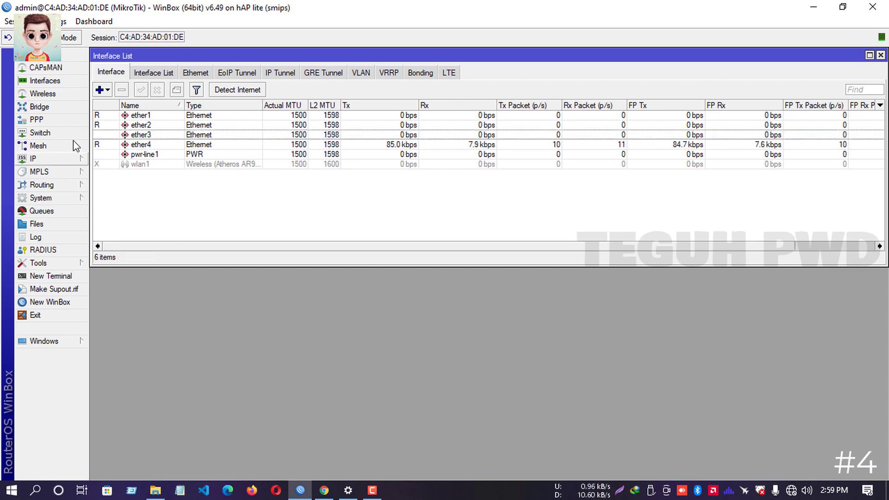
Create a bridge interface named bridge-lan and save it
left_click(56, 109)
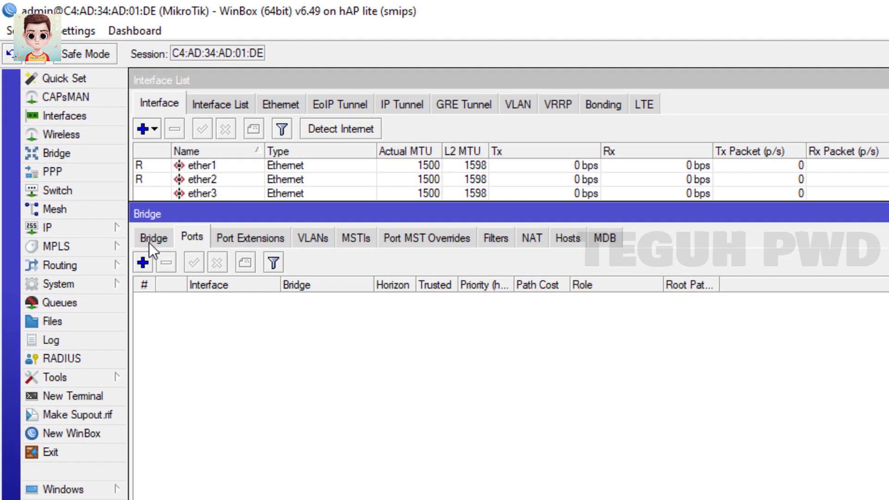
left_click(149, 238)
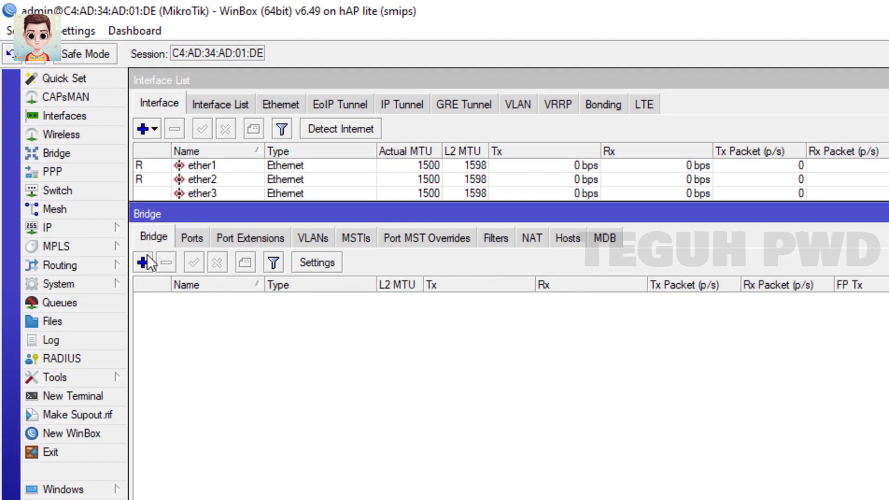
left_click(142, 263)
left_click(637, 230)
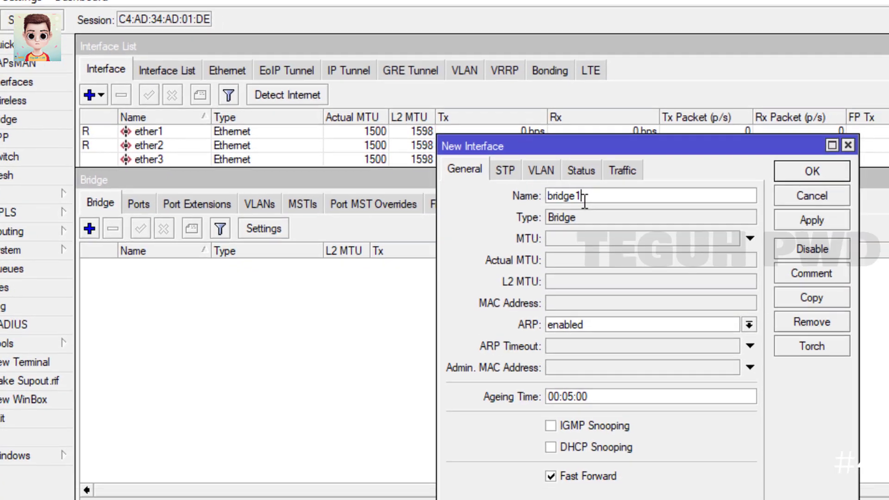
key("BackSpace")
type("-lan")
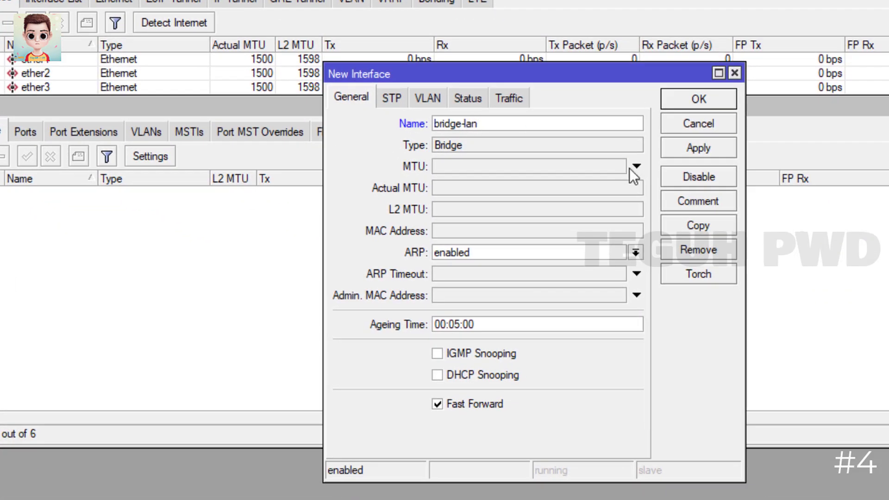
left_click(677, 148)
left_click(692, 101)
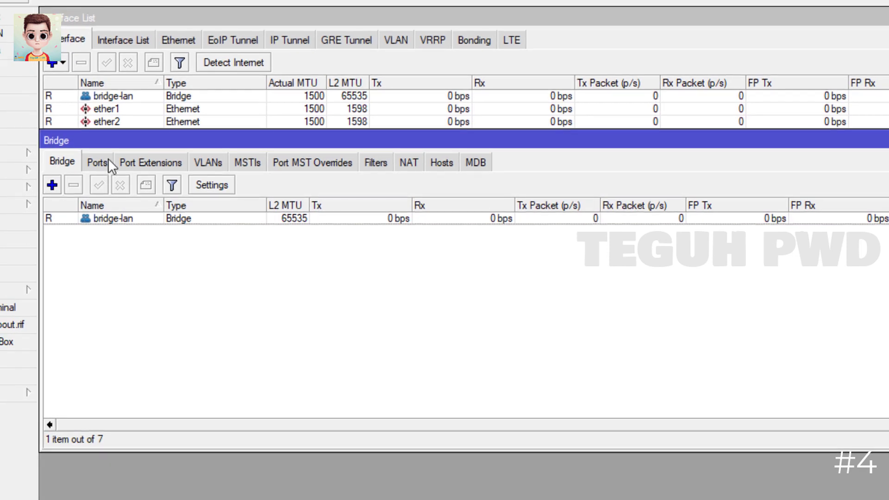
Add ether3 as a port of bridge-lan and apply it
left_click(89, 159)
left_click(51, 184)
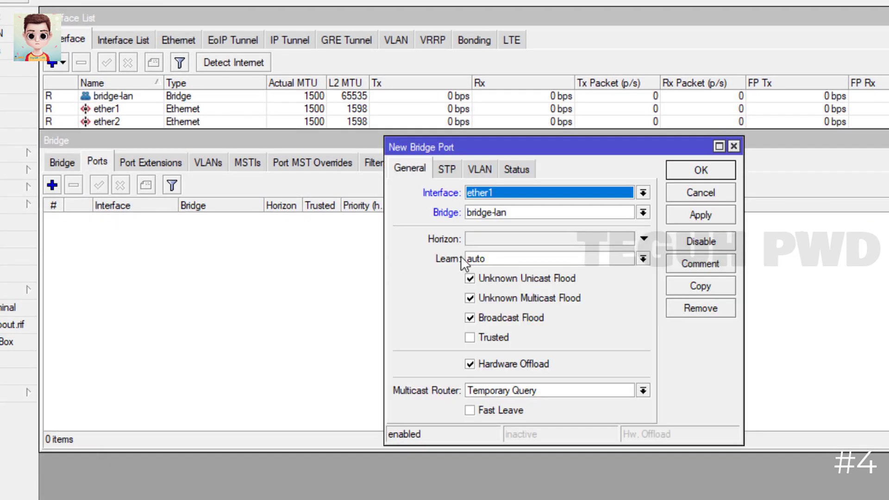
left_click(474, 192)
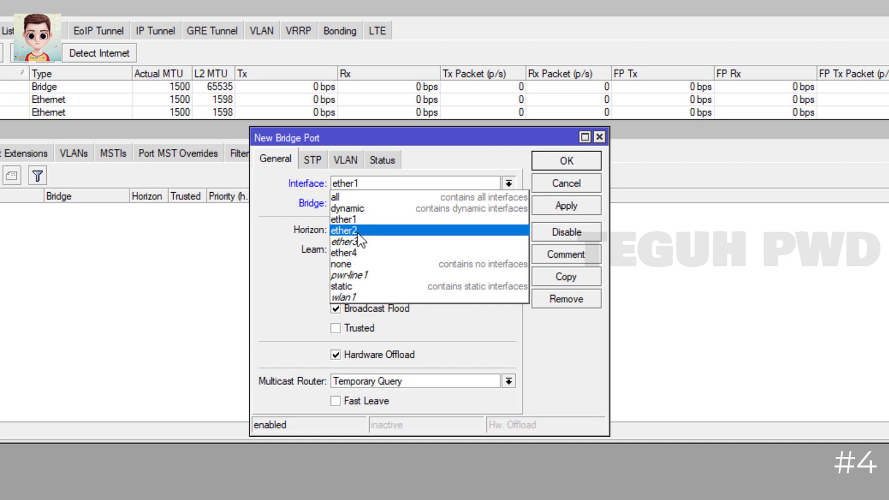
left_click(357, 240)
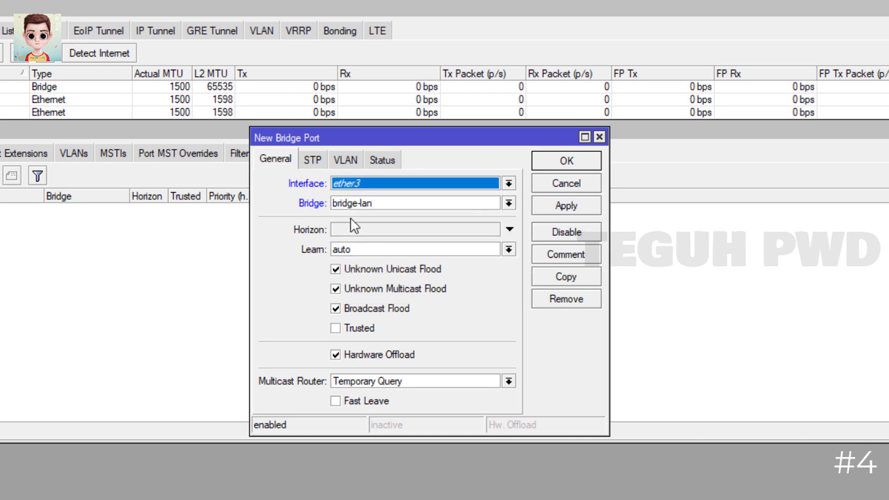
left_click(565, 208)
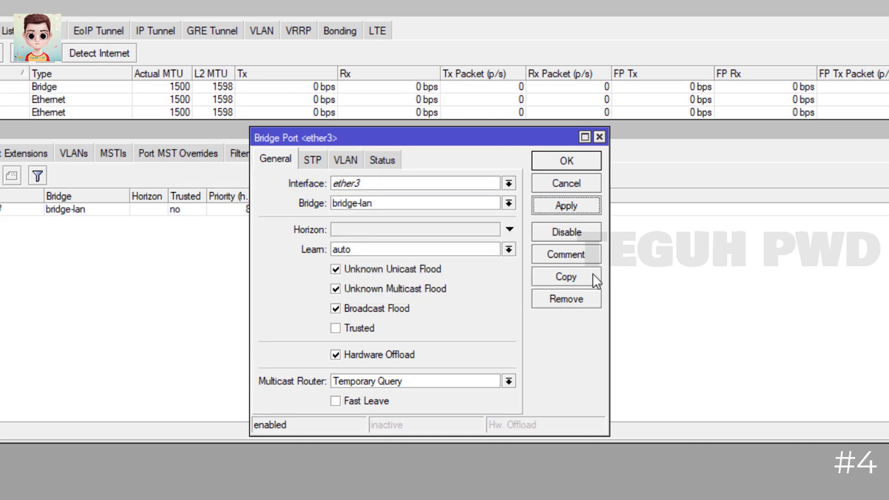
Duplicate the ether3 bridge port for ether4 on bridge-lan, save it and close the bridge settings
left_click(557, 274)
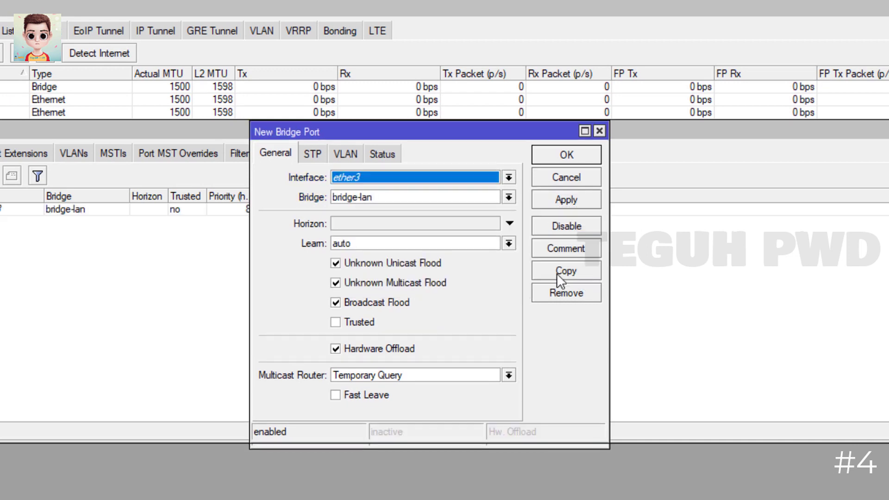
left_click(377, 177)
left_click(363, 243)
left_click(566, 200)
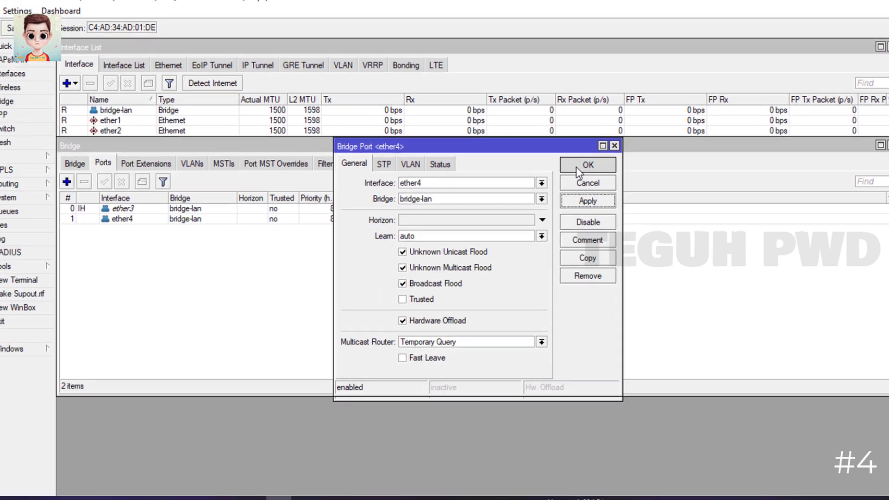
left_click(584, 165)
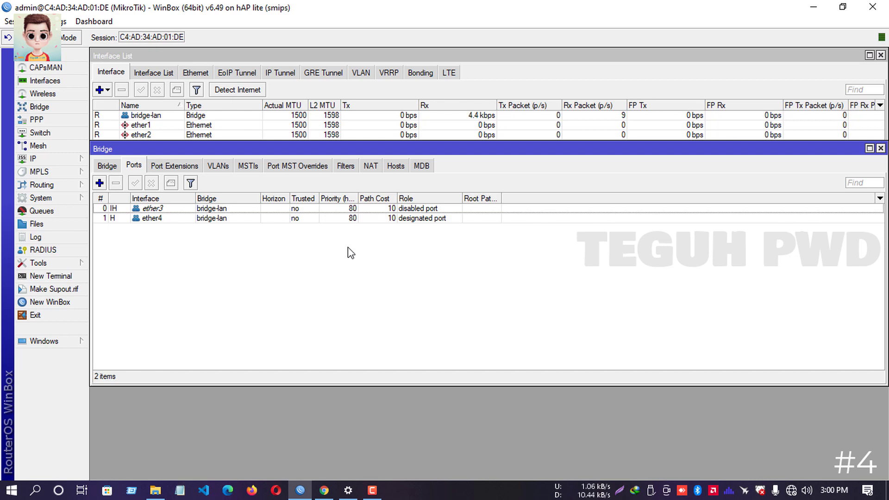
left_click(880, 148)
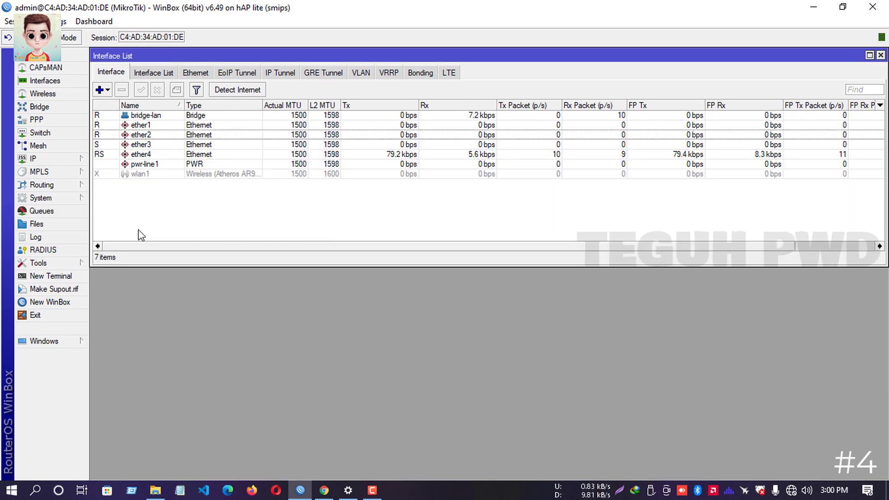
Add the IP address 192.168.100.1/24 on interface bridge-lan, save it, widen the address column and close the address list
left_click(74, 161)
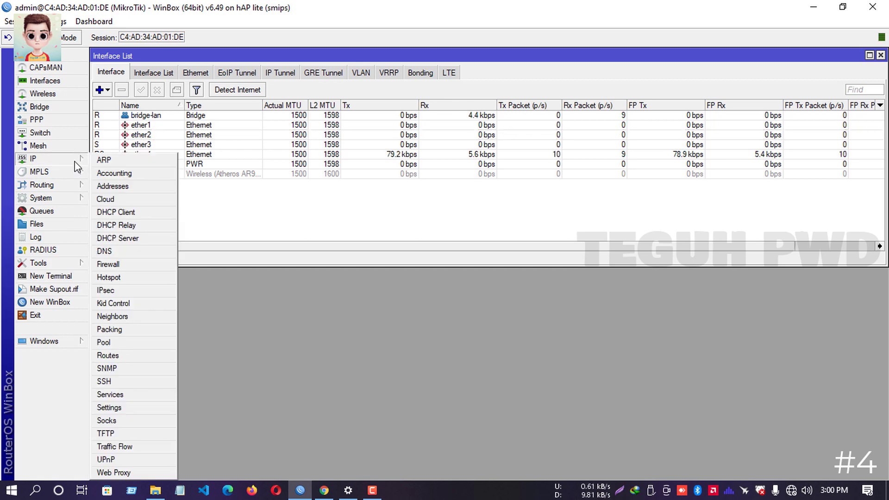
left_click(116, 187)
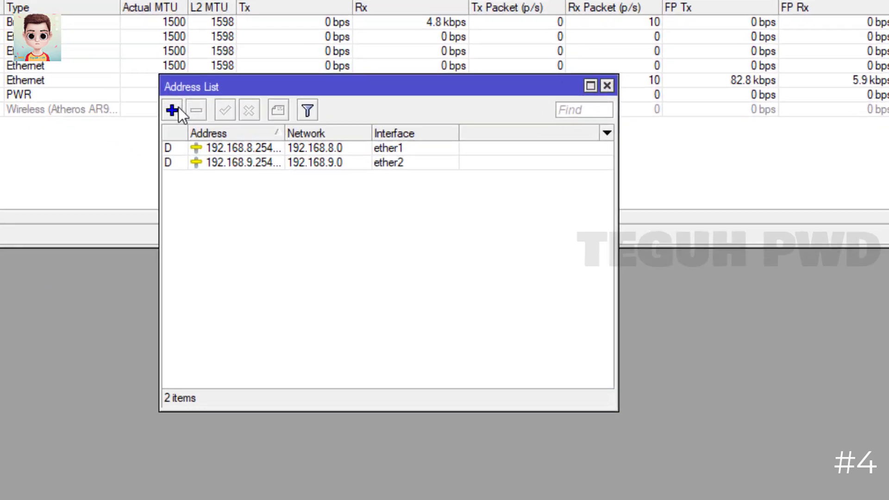
left_click(175, 110)
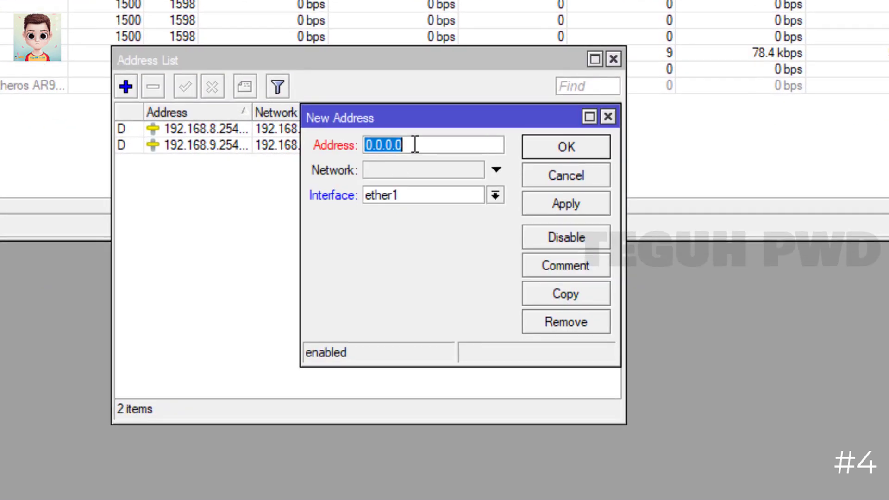
type("1902")
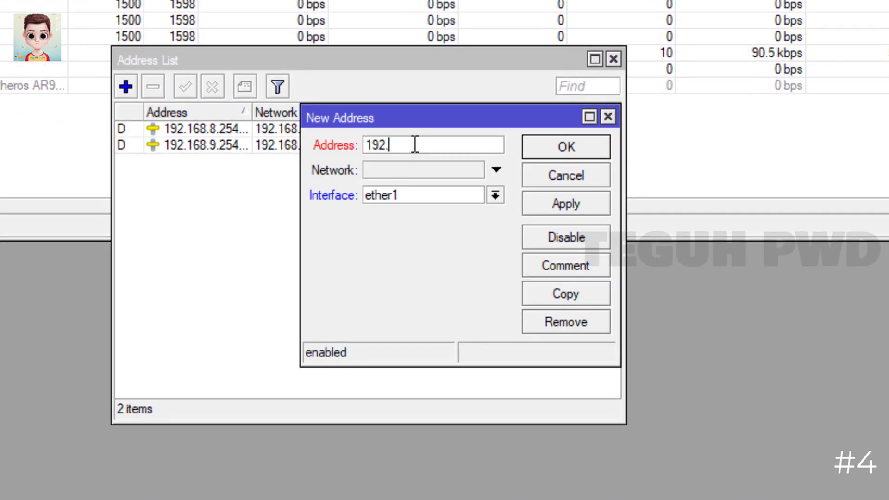
type(".168.100.")
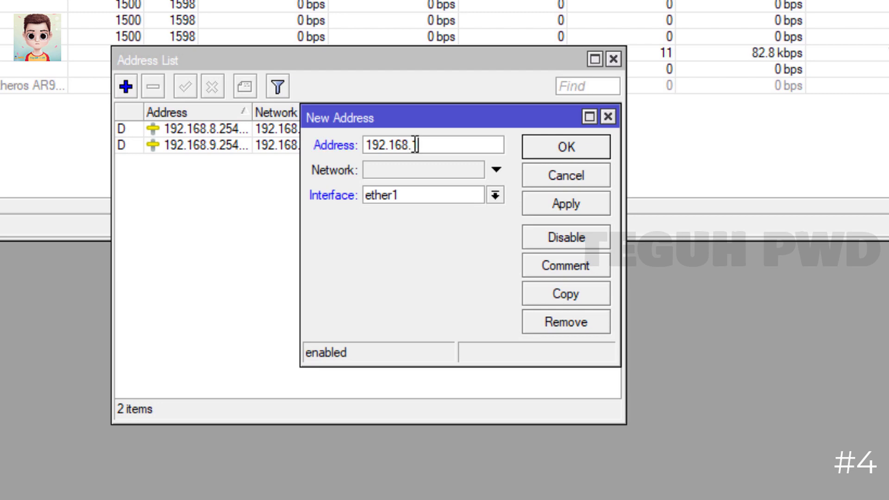
type("1/23")
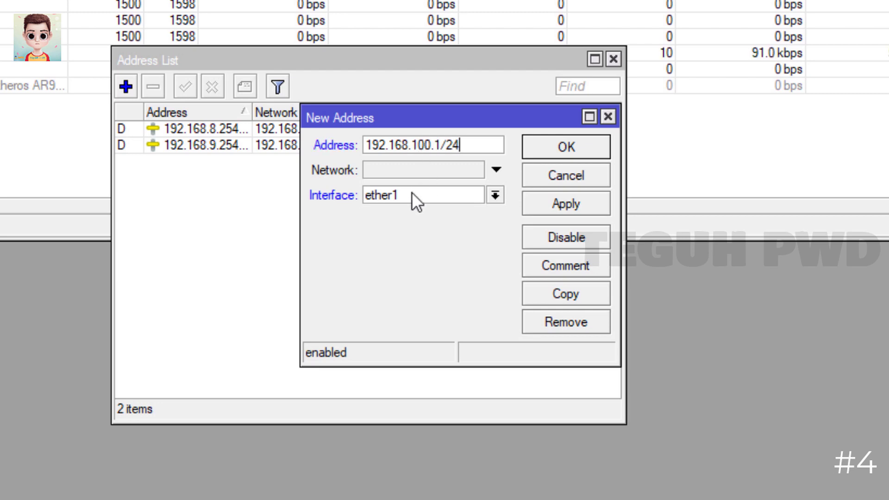
left_click(381, 195)
left_click(399, 213)
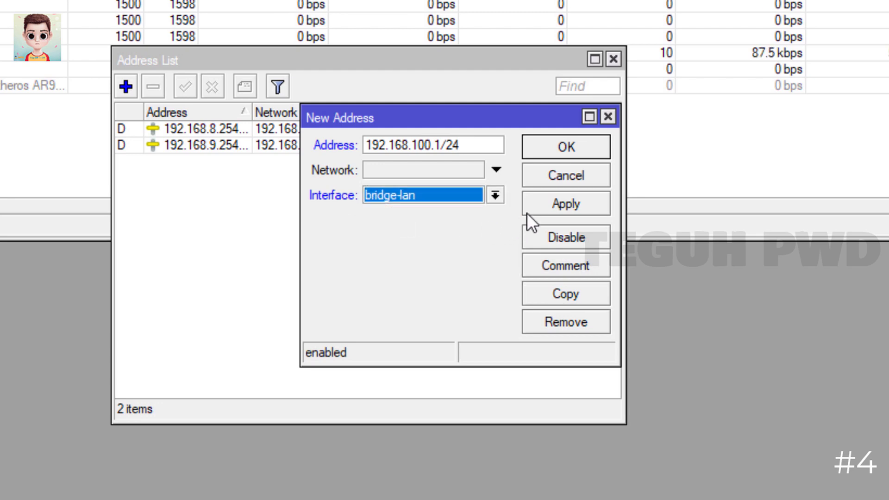
left_click(556, 202)
left_click(561, 150)
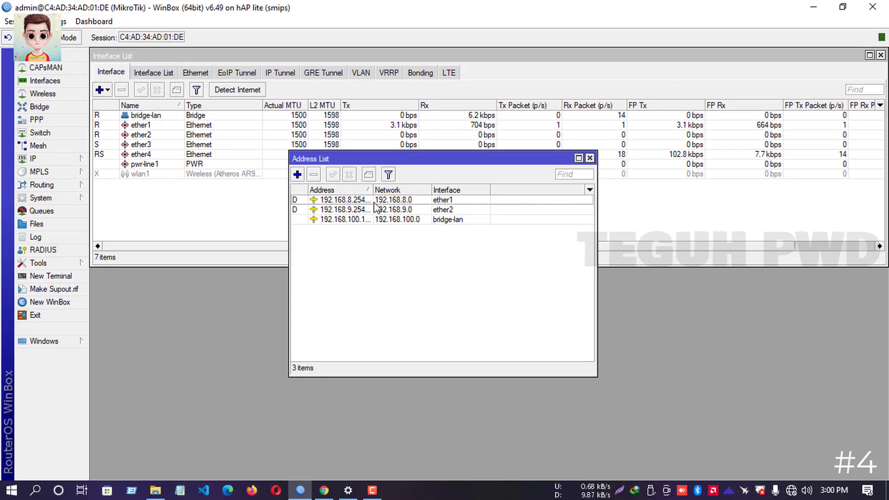
left_click_drag(304, 148, 313, 151)
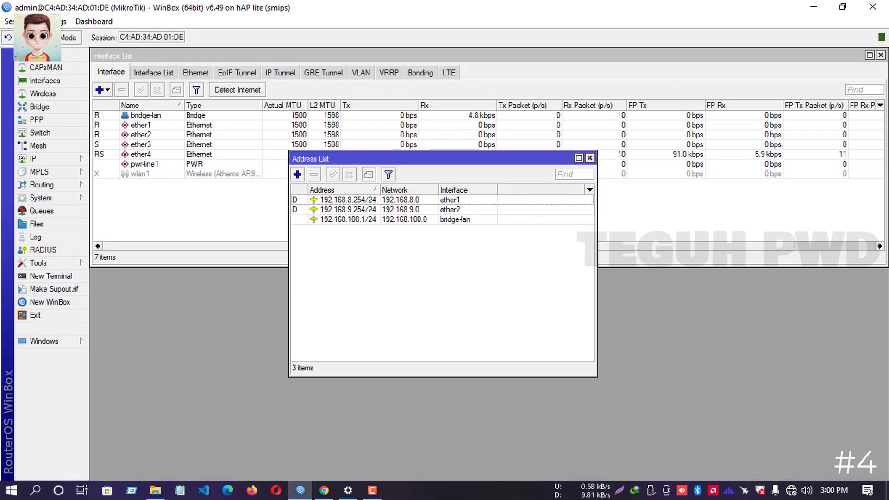
left_click(590, 158)
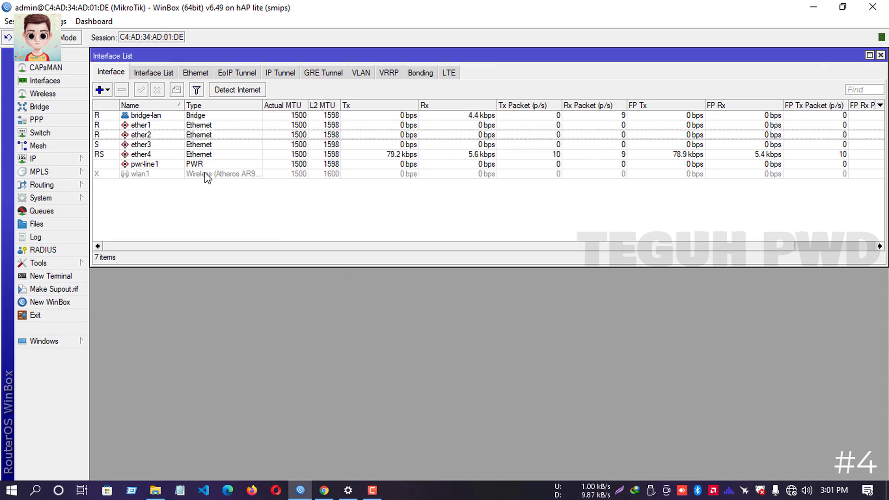
Add a firewall address list entry named lokal with the address 192.168.100.0/24 and save it
left_click(75, 160)
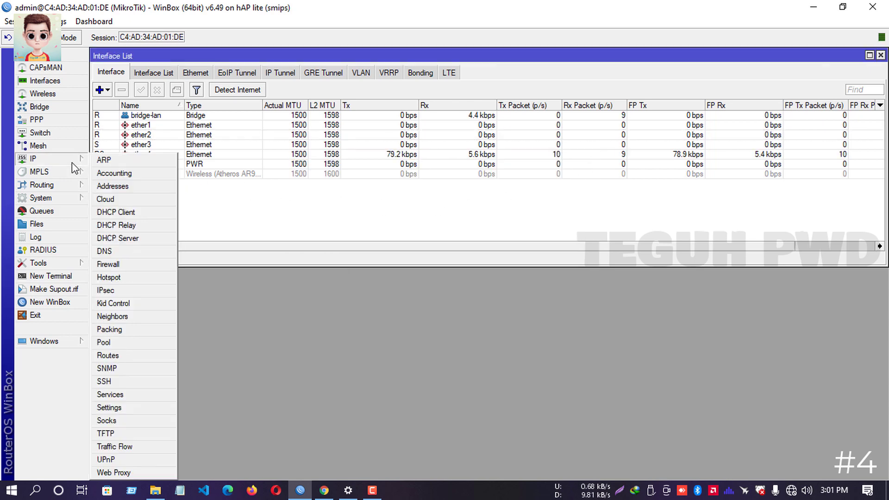
left_click(116, 265)
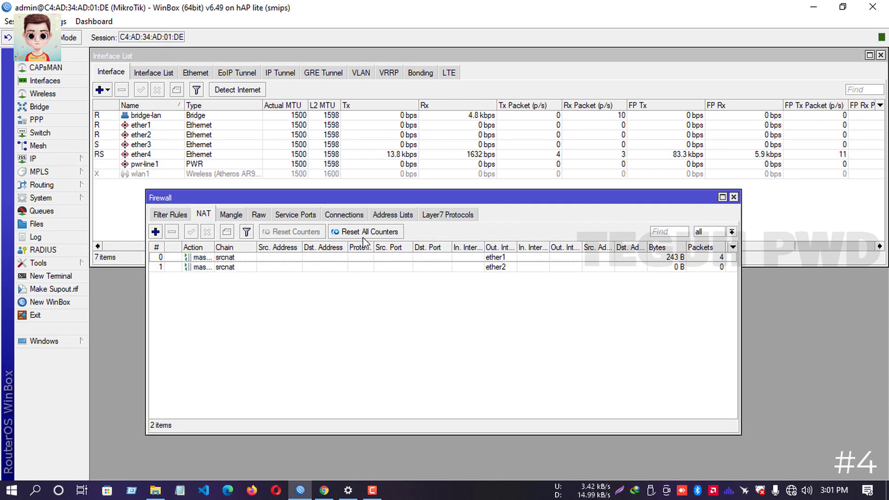
left_click(392, 215)
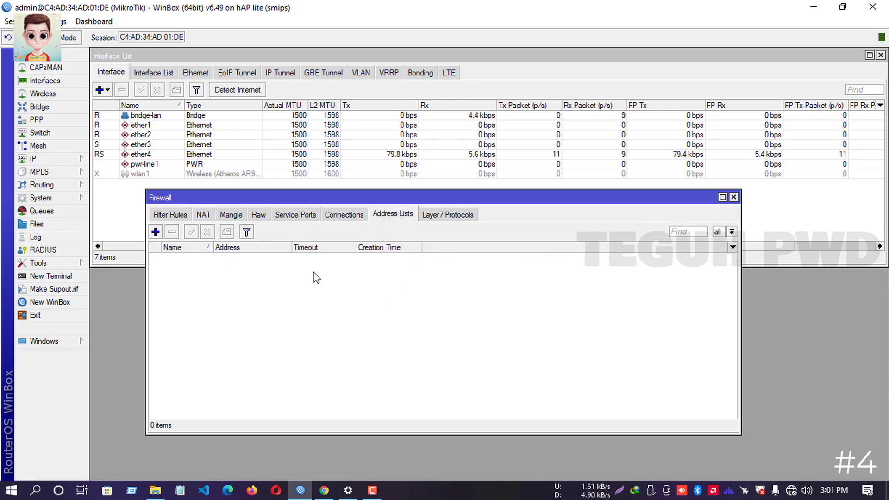
left_click(155, 232)
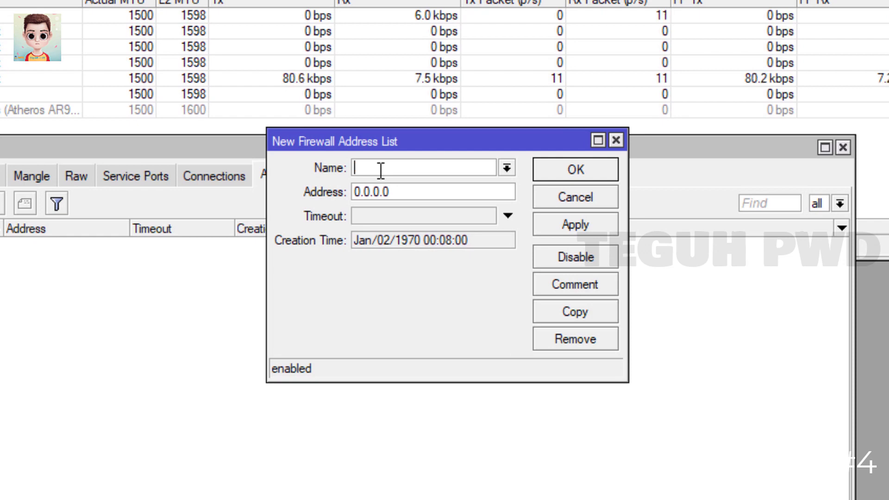
type("lokal")
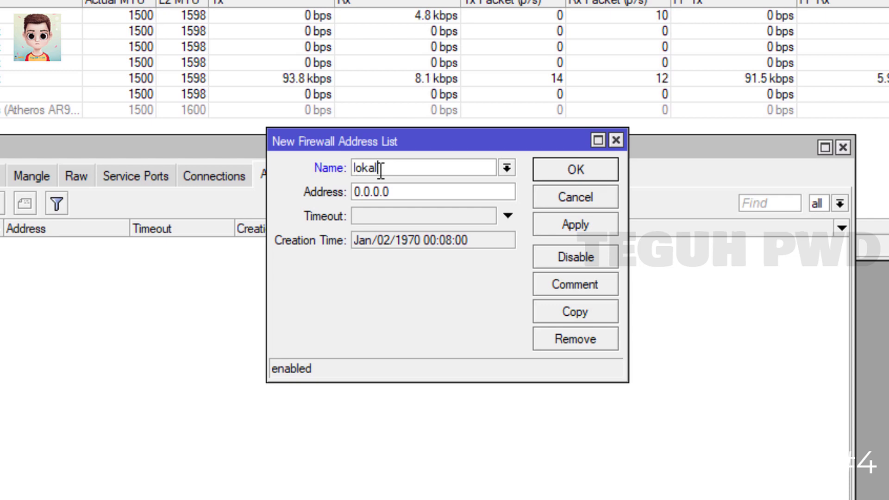
key("Tab")
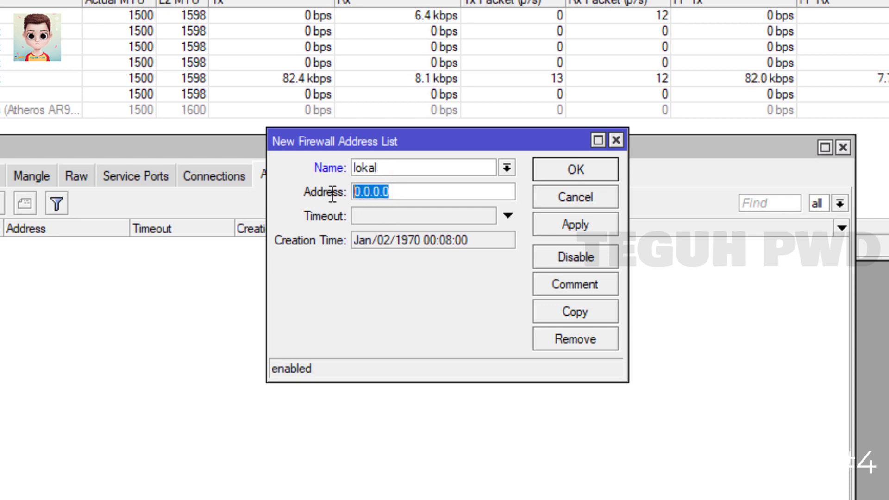
type("192")
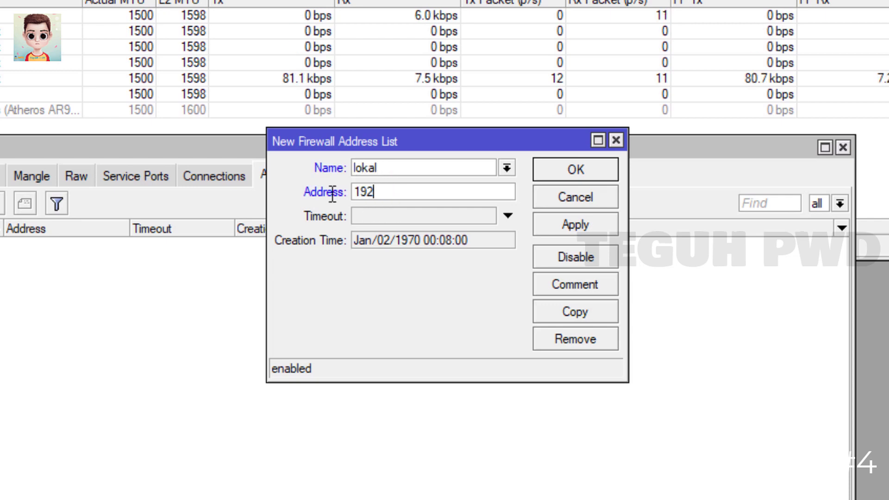
type(".16")
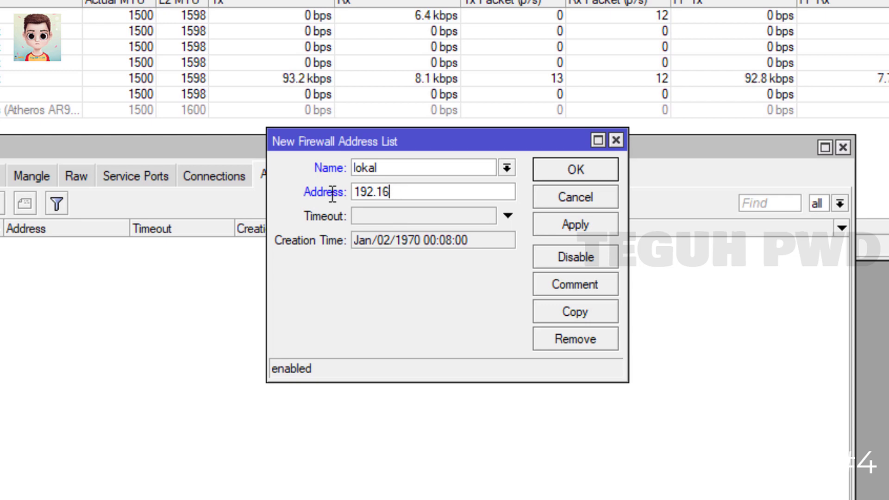
type("988.100")
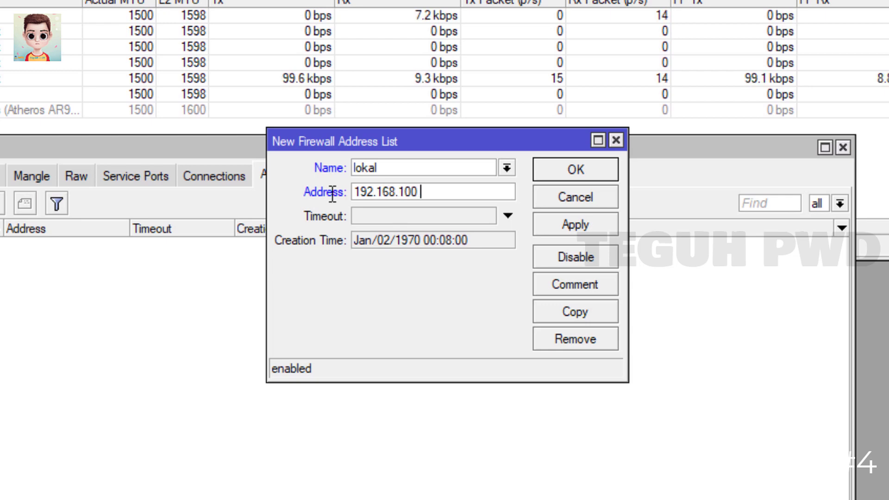
type(".0/24")
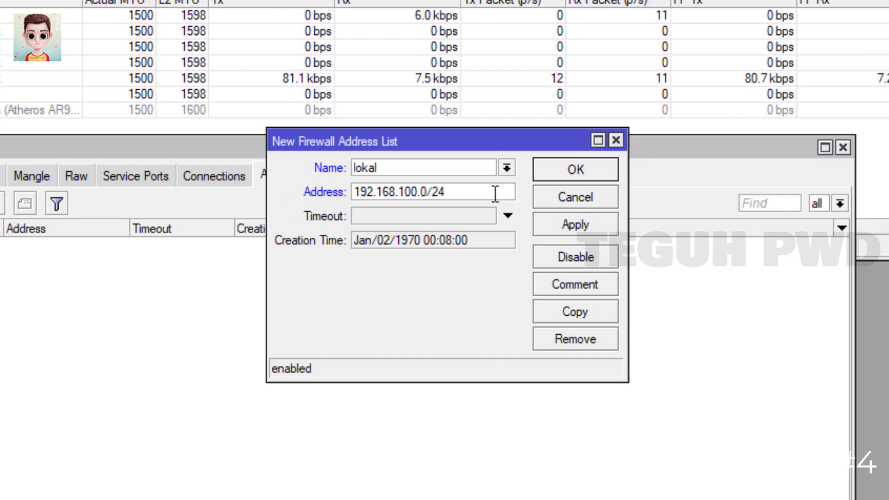
left_click(565, 227)
left_click(574, 170)
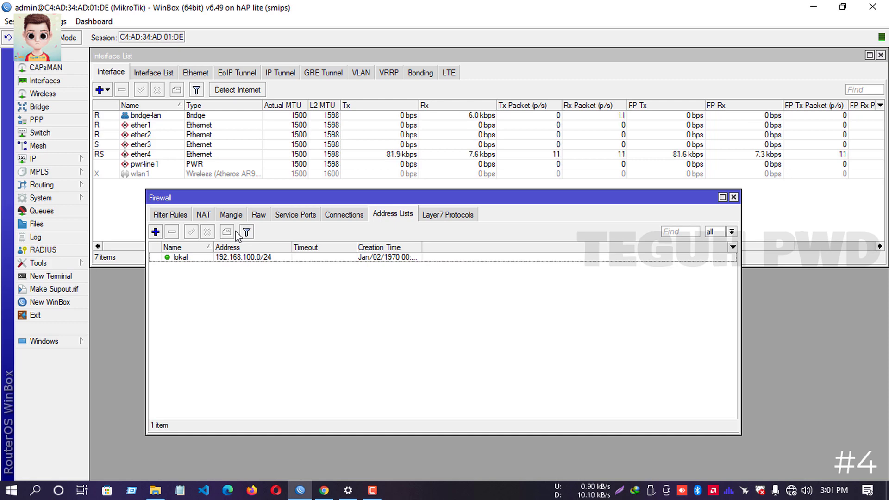
Create a firewall mangle rule with chain input, in-interface ether1 and action accept, and apply it
left_click(231, 215)
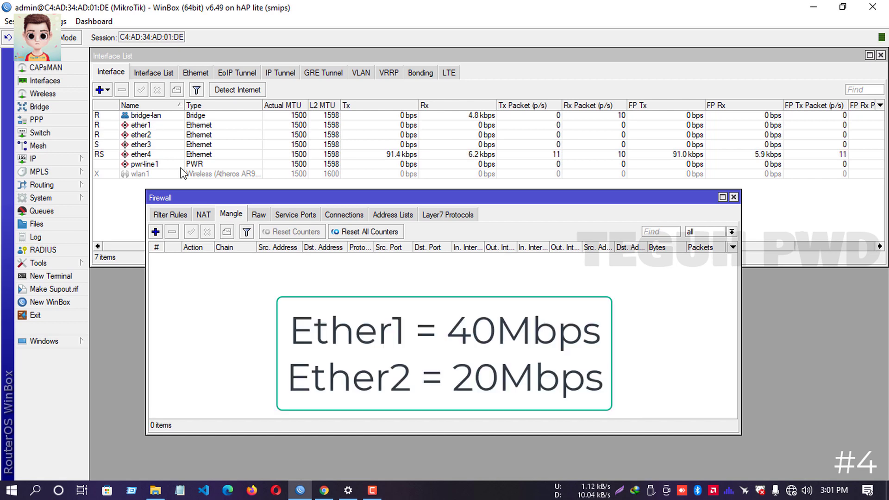
left_click_drag(196, 198, 190, 221)
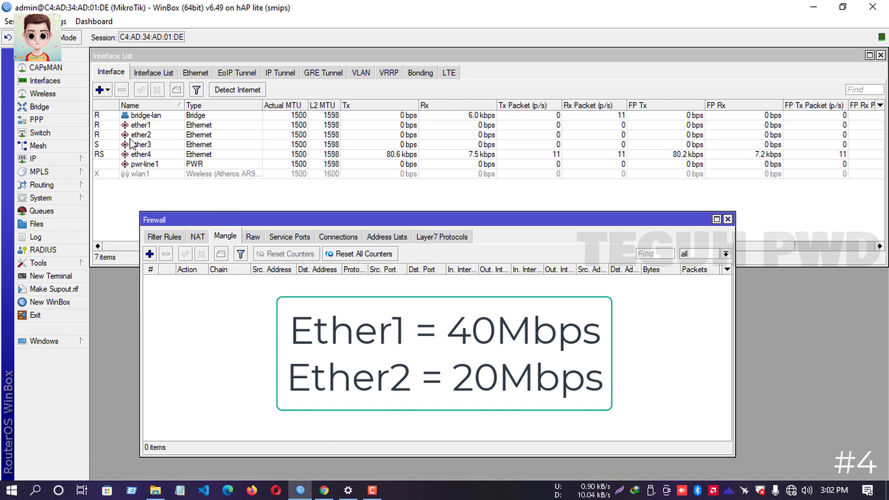
left_click(150, 254)
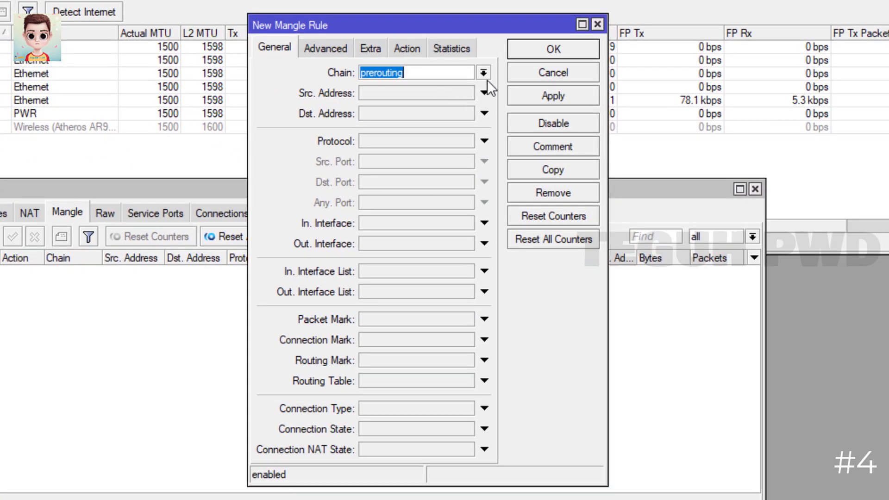
left_click(503, 99)
left_click(398, 99)
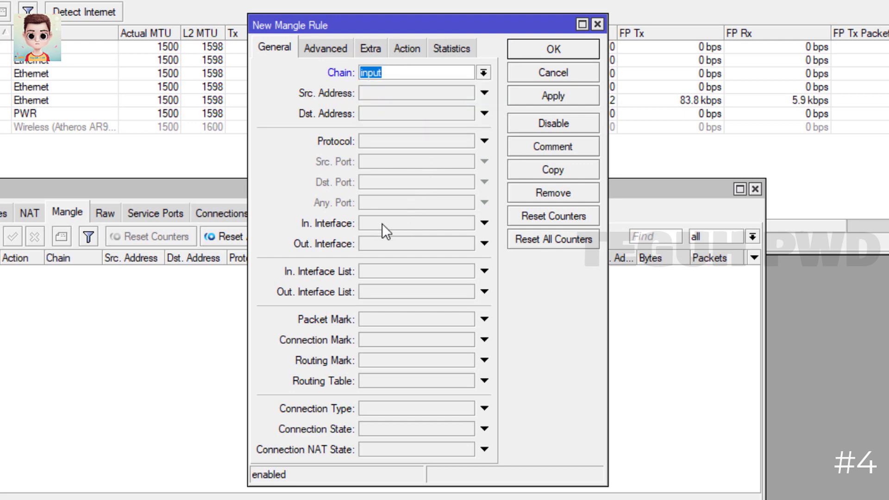
left_click(369, 223)
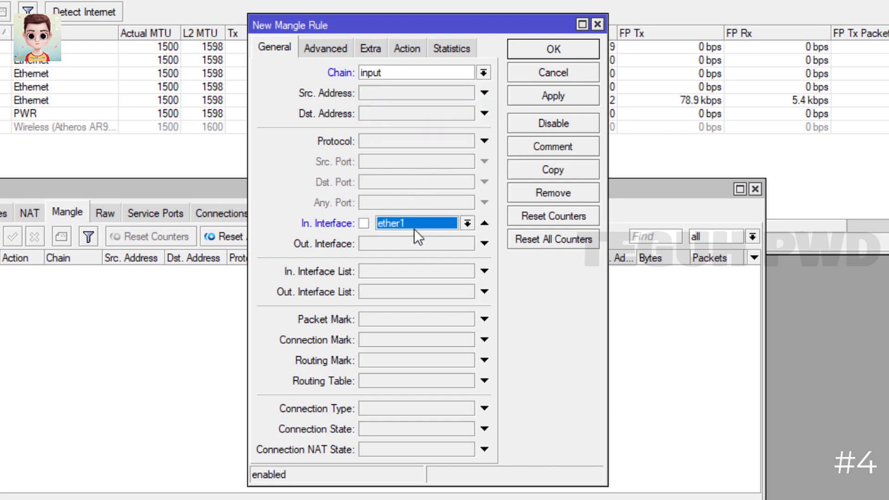
left_click(417, 49)
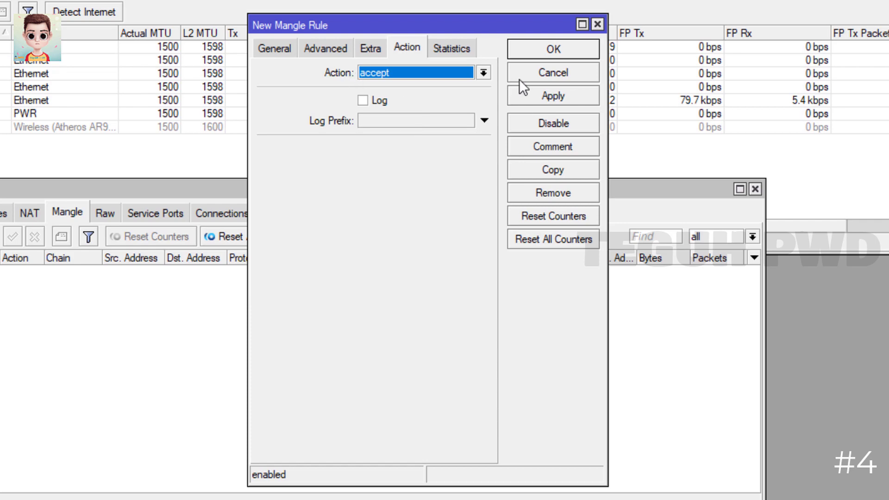
left_click(537, 93)
Duplicate the ether1 input mangle rule for in-interface ether2, and save both rules
left_click(542, 168)
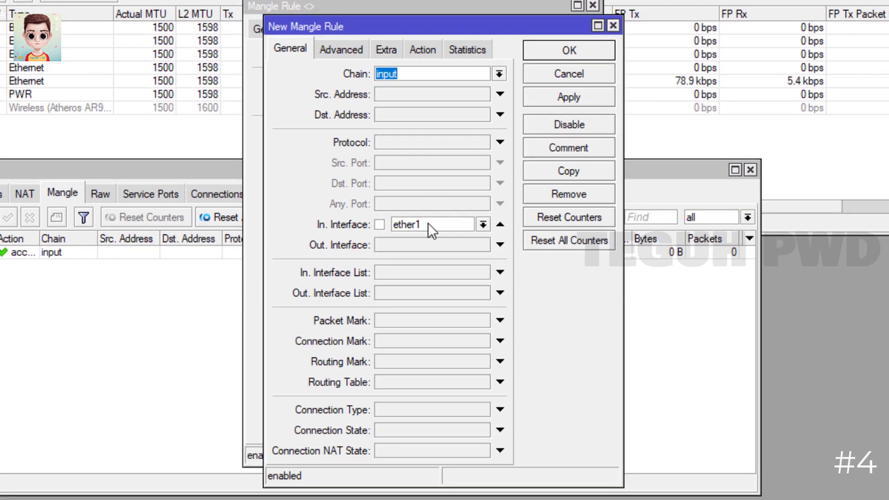
left_click(428, 223)
left_click(435, 307)
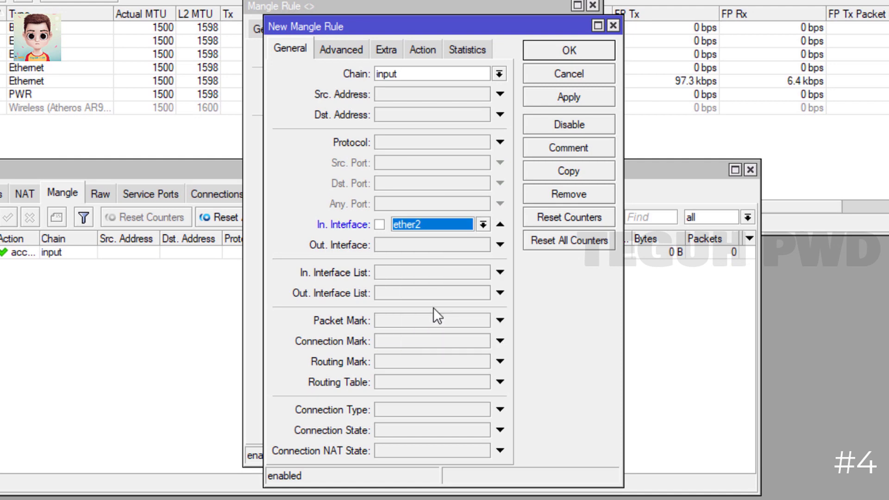
left_click(548, 99)
left_click(548, 54)
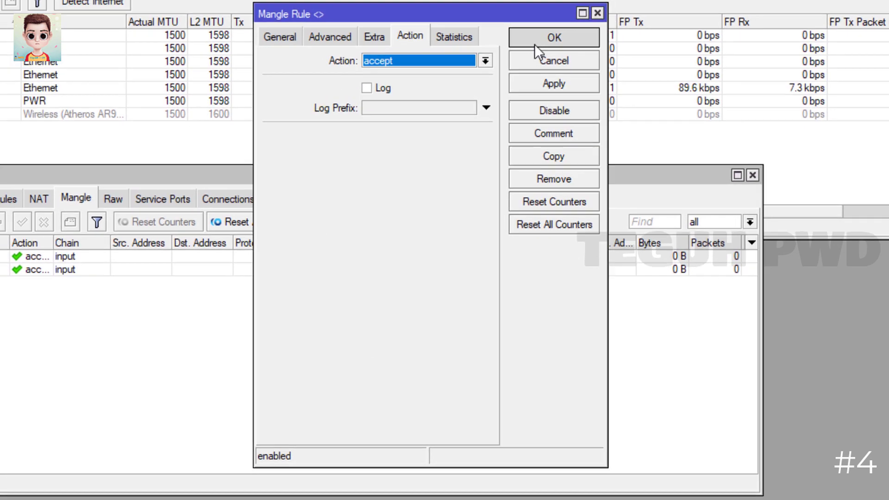
left_click(534, 43)
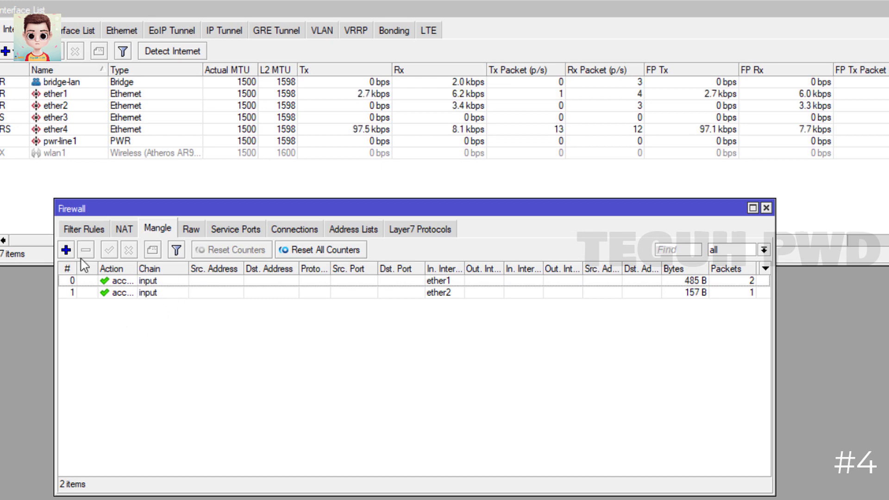
Create a mangle rule with chain prerouting, in-interface ether1, action mark connection and new connection mark isp1, and apply it
left_click(66, 249)
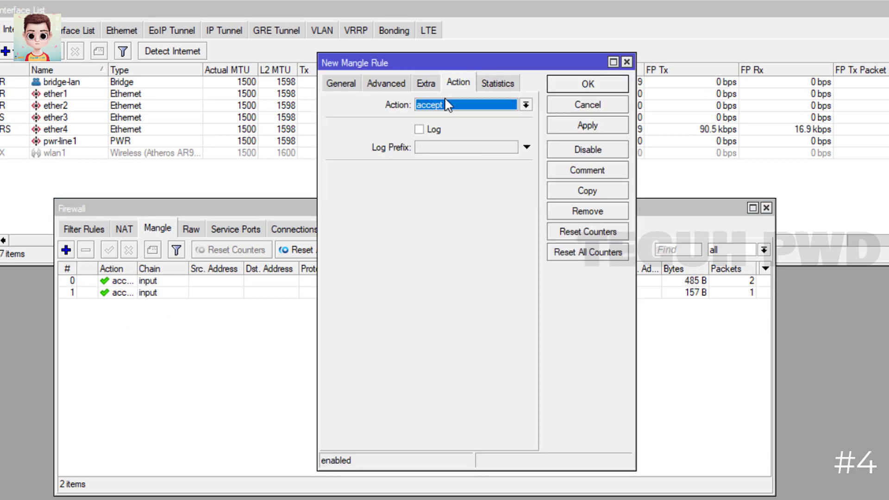
left_click(344, 87)
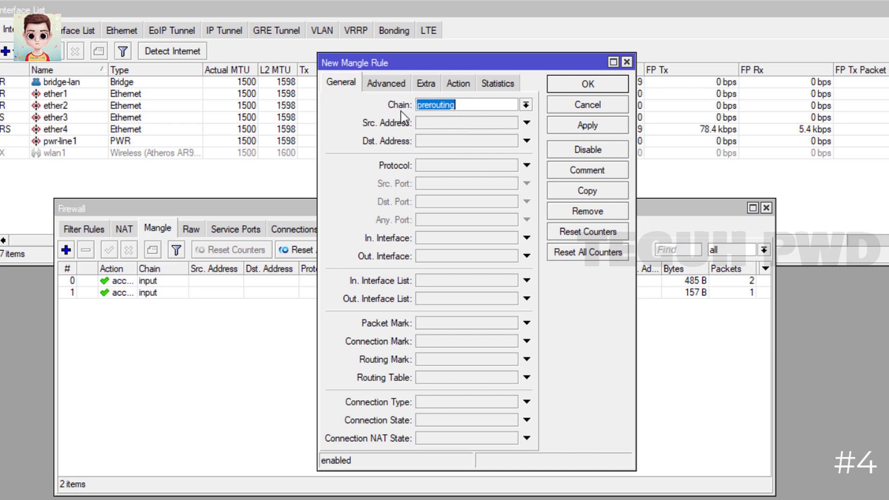
left_click(434, 240)
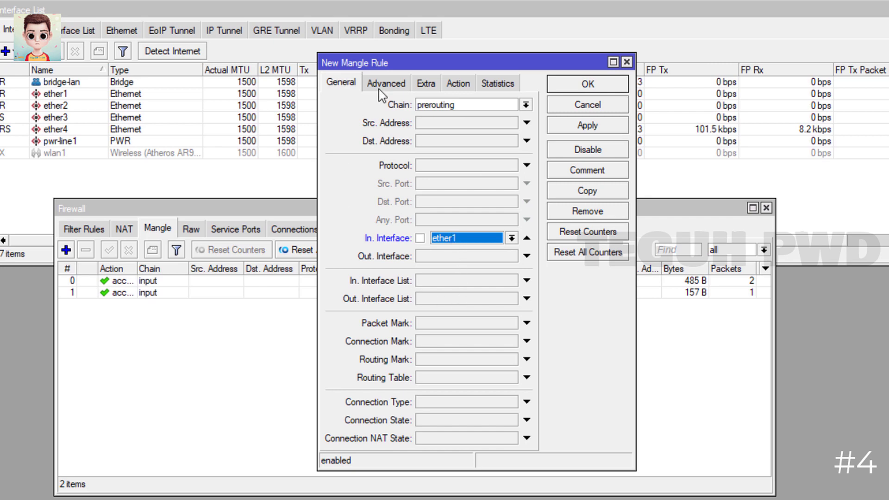
left_click(459, 83)
left_click(431, 105)
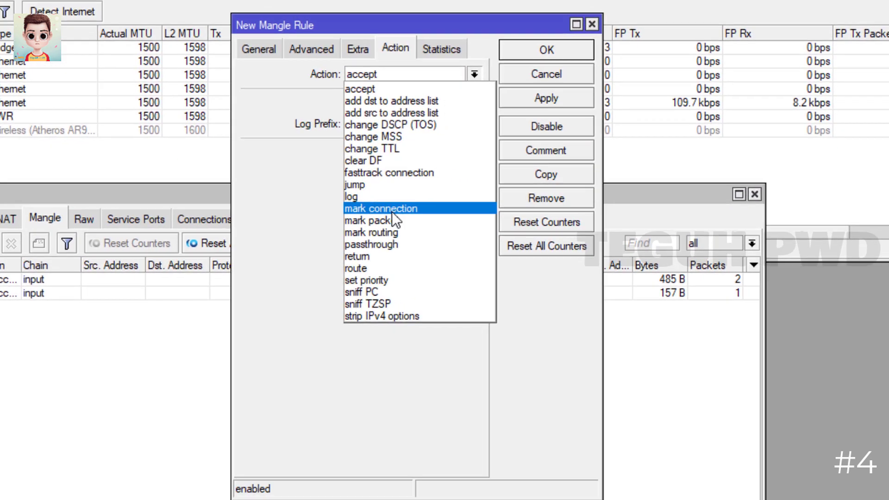
left_click(438, 218)
left_click(435, 170)
type("isp1")
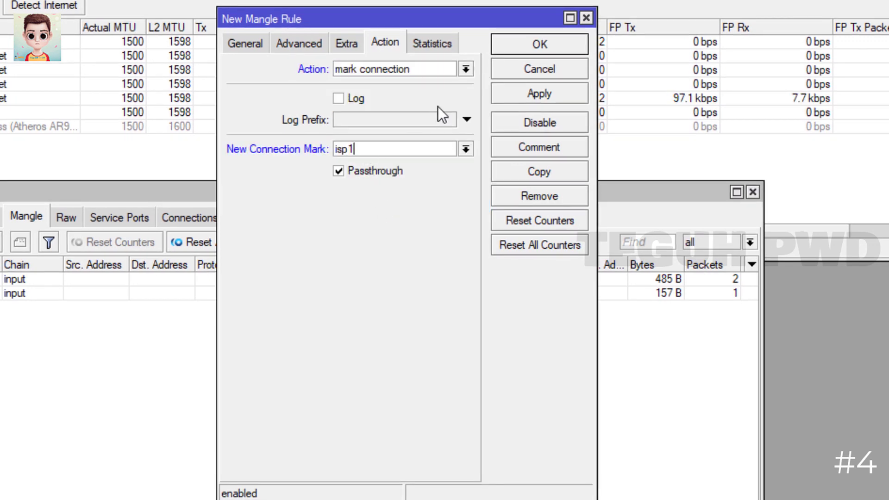
left_click(524, 93)
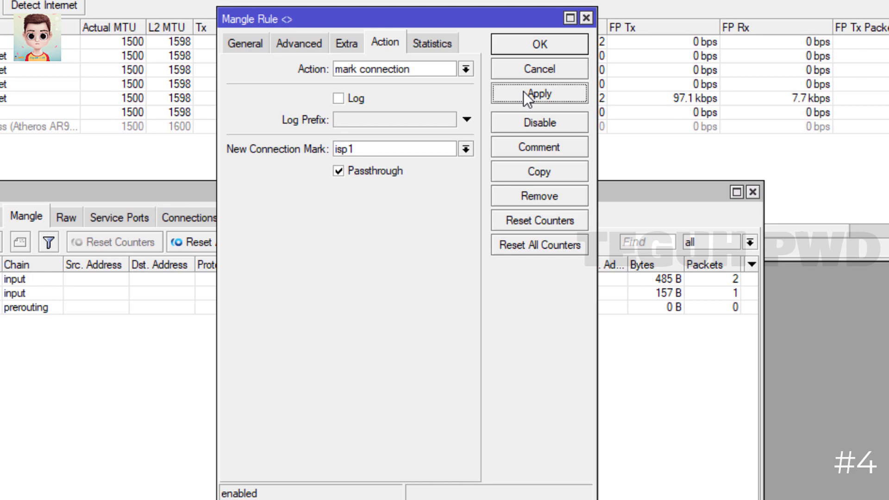
Duplicate the isp1 mark-connection rule with connection mark isp2 and in-interface ether2, and save both rules
left_click(530, 171)
left_click(371, 150)
key("BackSpace")
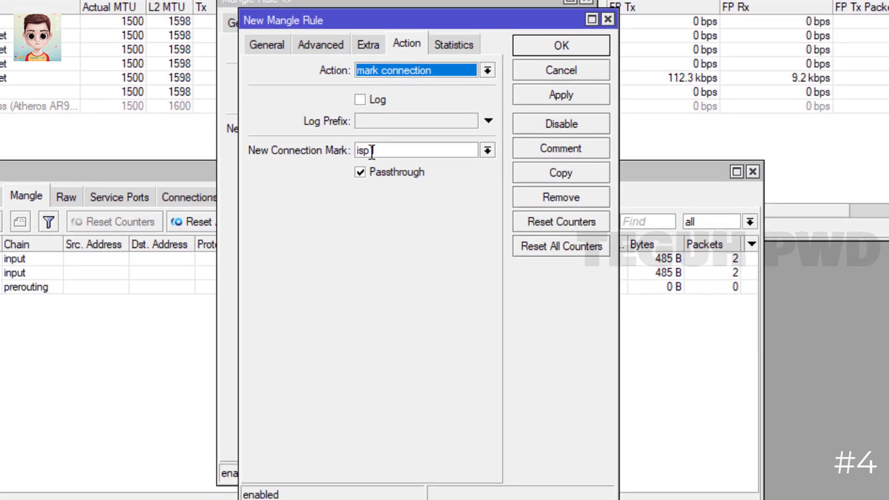
left_click_drag(371, 152, 380, 152)
type("2")
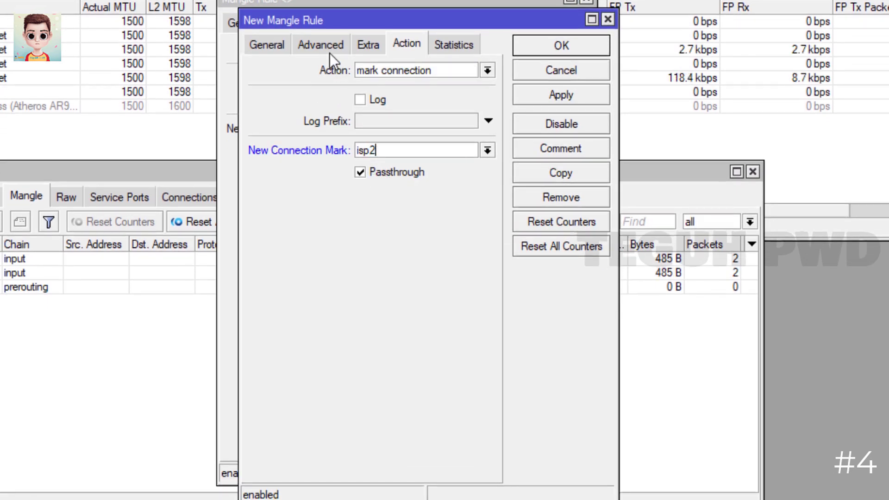
left_click(275, 45)
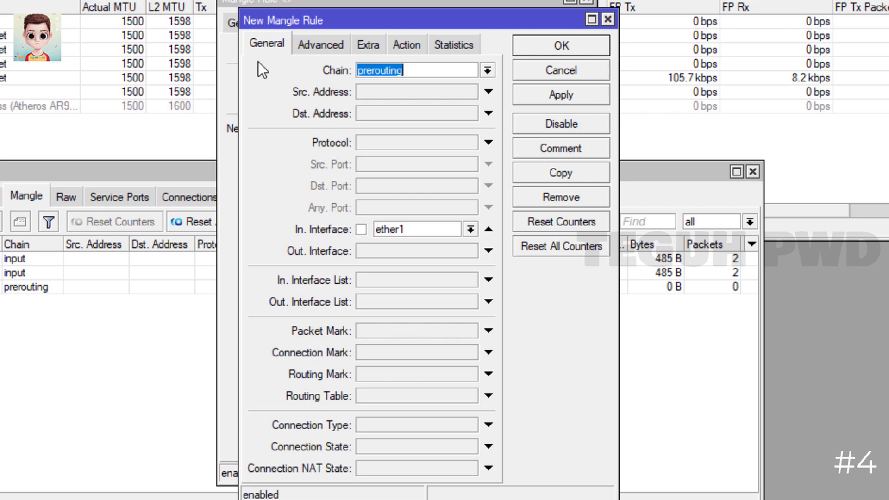
left_click(398, 229)
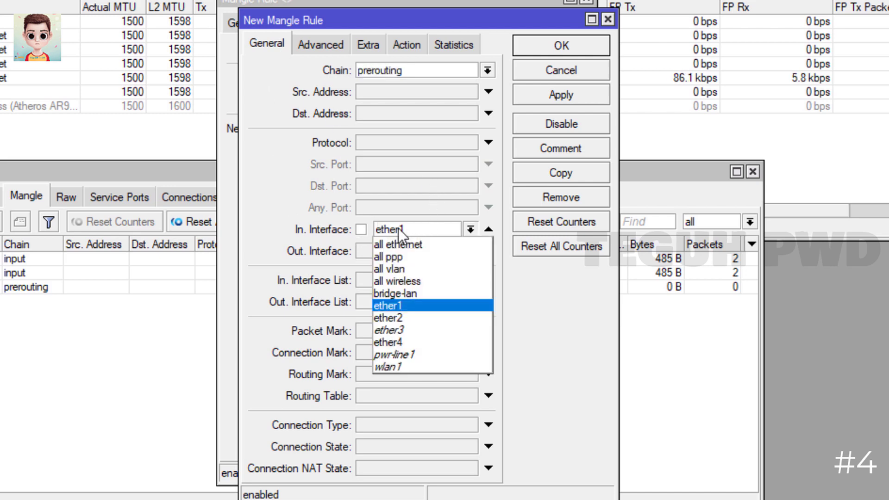
left_click(405, 312)
left_click(551, 92)
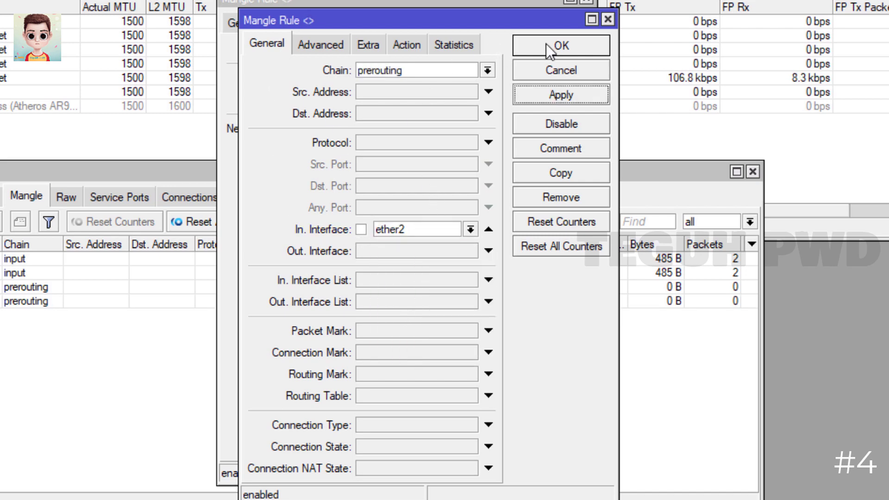
left_click(548, 45)
left_click(542, 53)
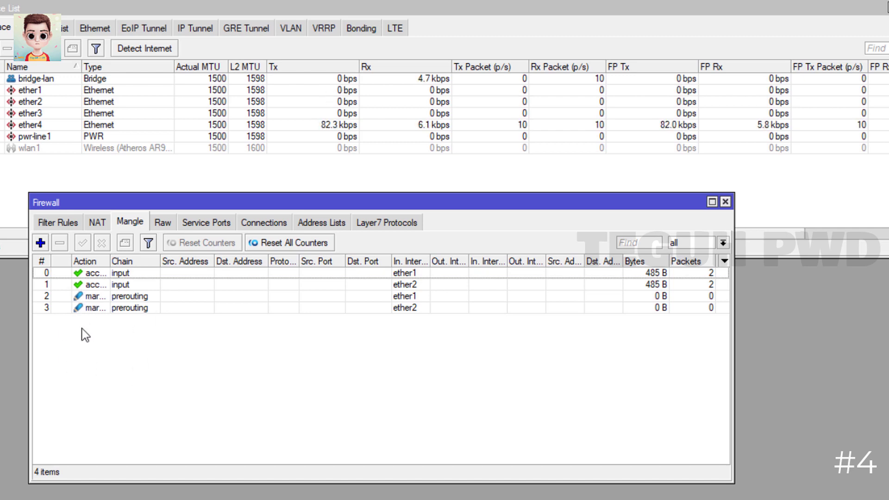
Start a new mangle rule in the prerouting chain with out-interface bridge-lan
left_click(40, 243)
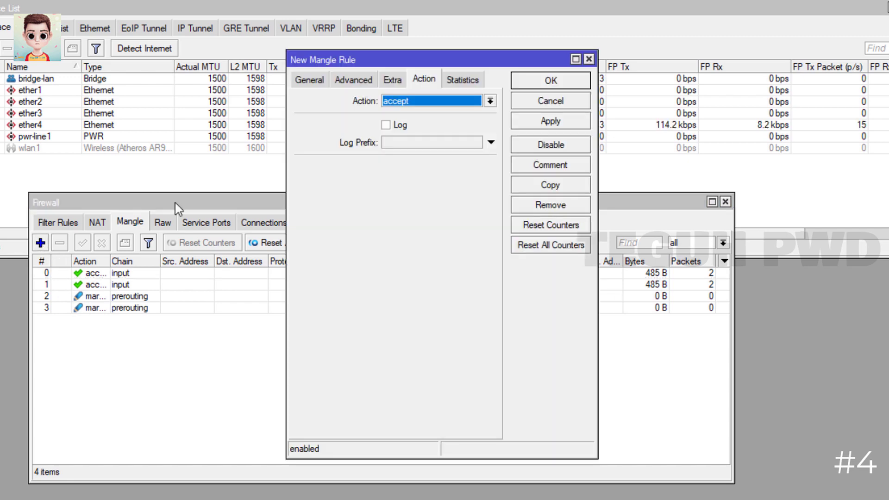
left_click(308, 84)
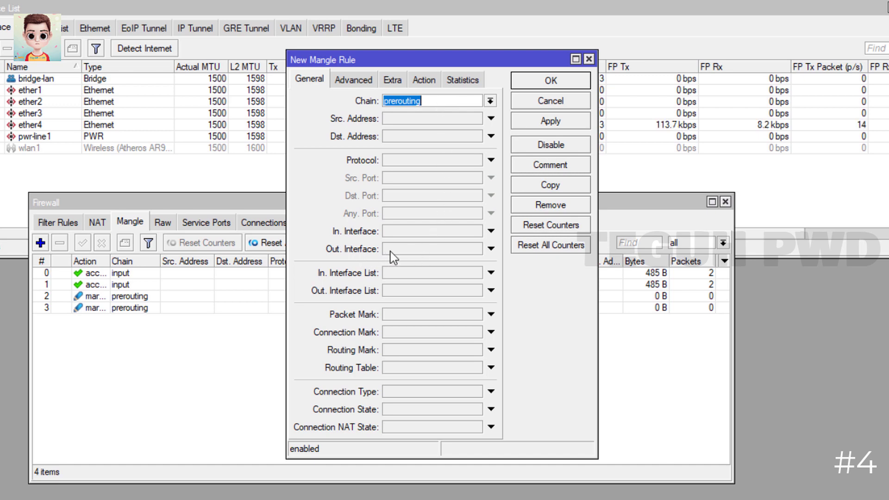
left_click(419, 249)
left_click(419, 248)
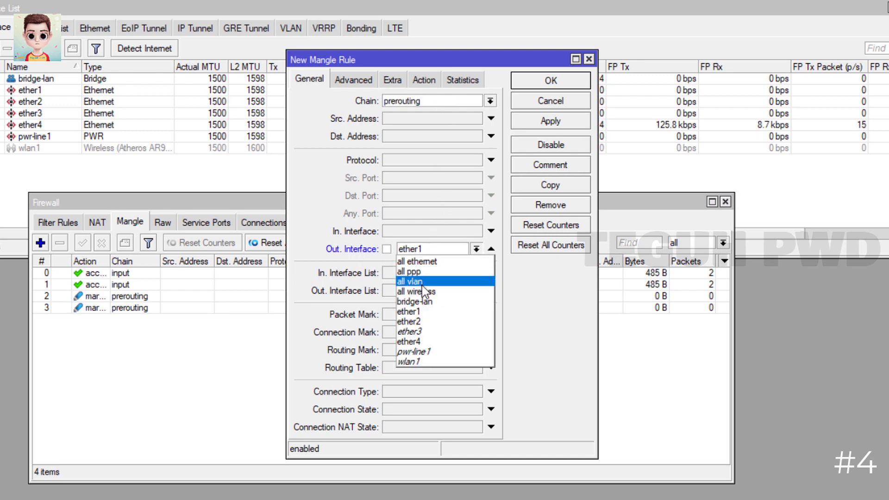
left_click(421, 301)
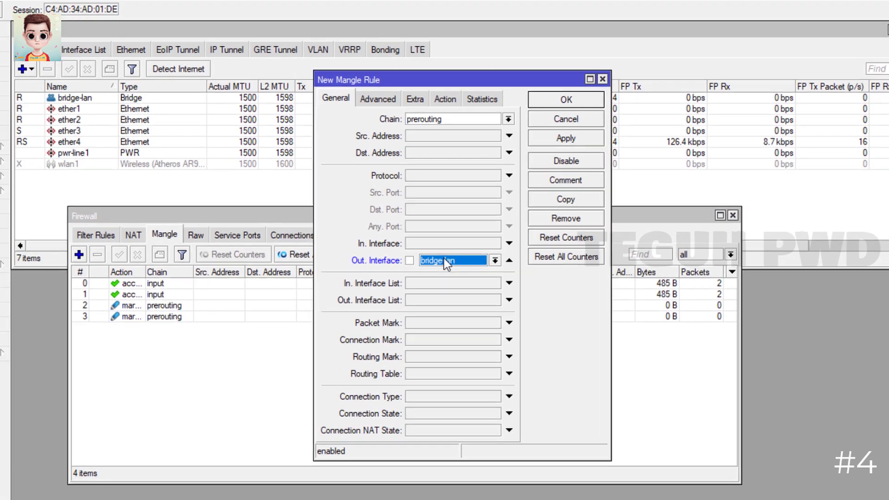
Set the new rule's source address list to lokal and its destination address list to anything except lokal
left_click(353, 80)
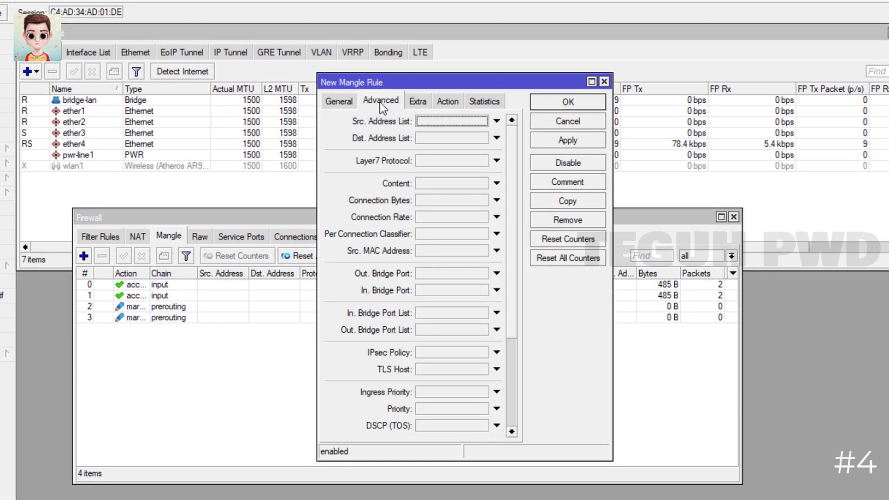
left_click(451, 120)
left_click(481, 121)
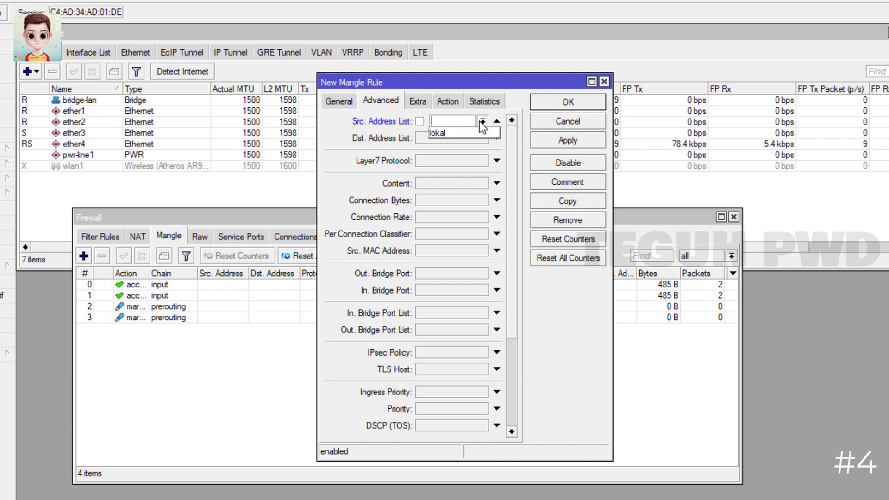
left_click(453, 133)
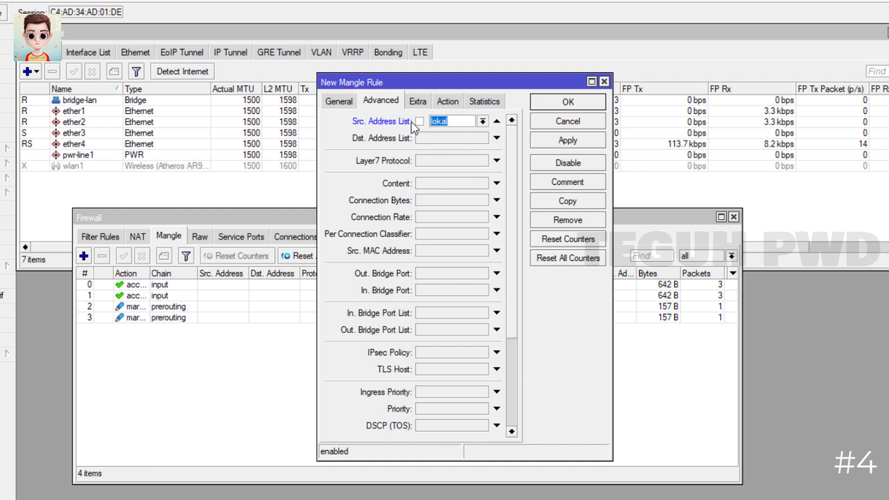
left_click(438, 138)
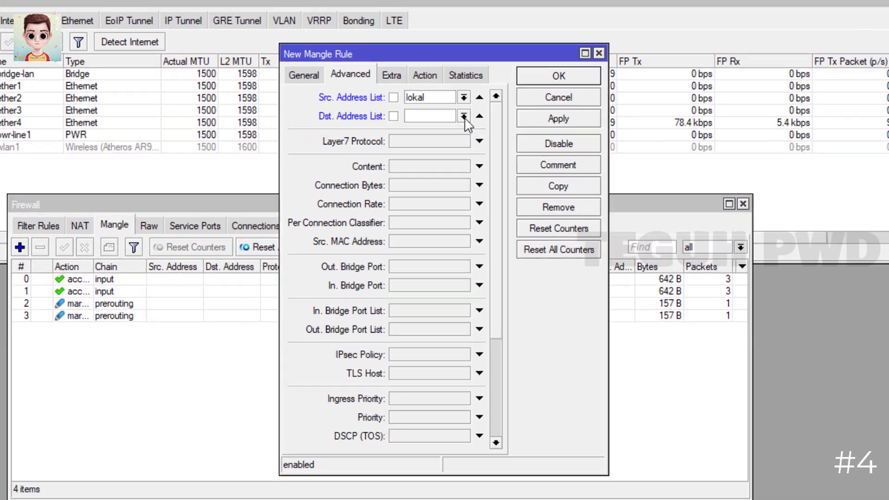
left_click(463, 116)
left_click(465, 129)
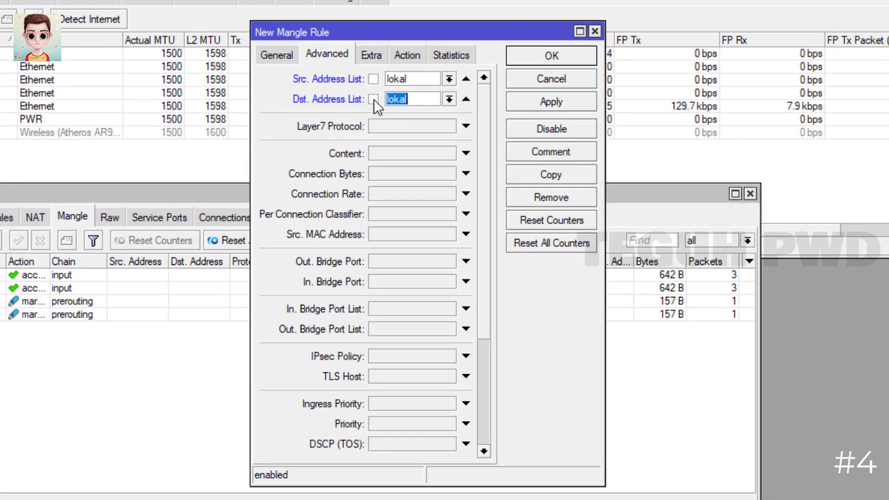
left_click(373, 99)
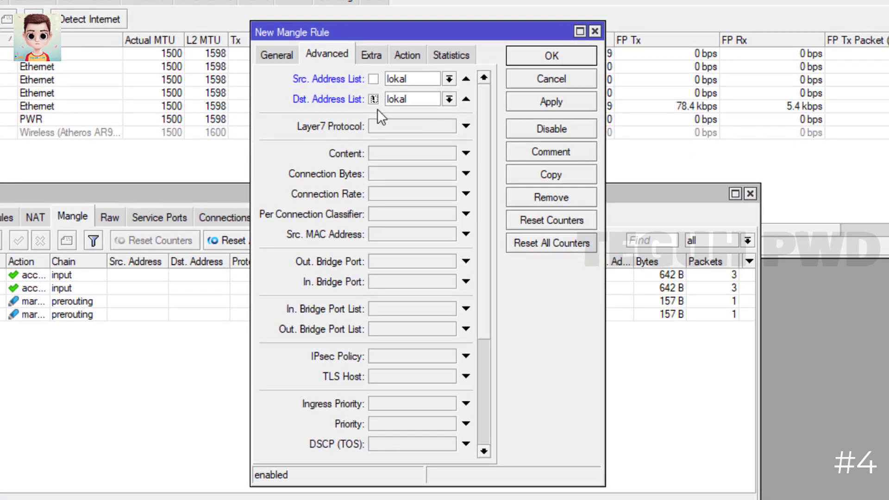
Set the rule's per connection classifier to src address and port with the values 3/0
left_click(384, 212)
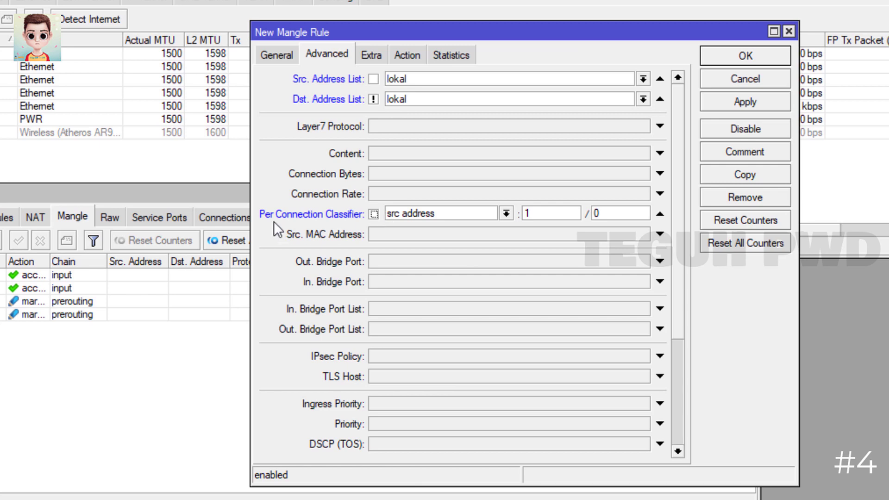
left_click(435, 214)
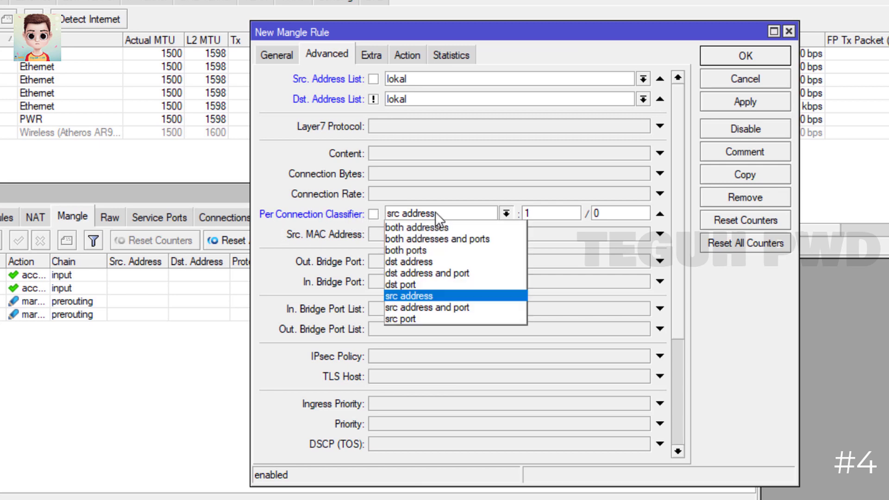
left_click(428, 307)
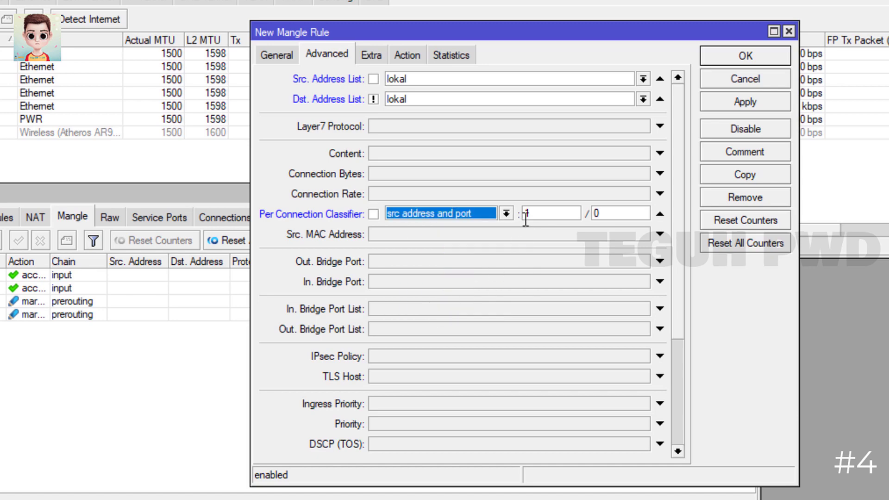
double_click(526, 213)
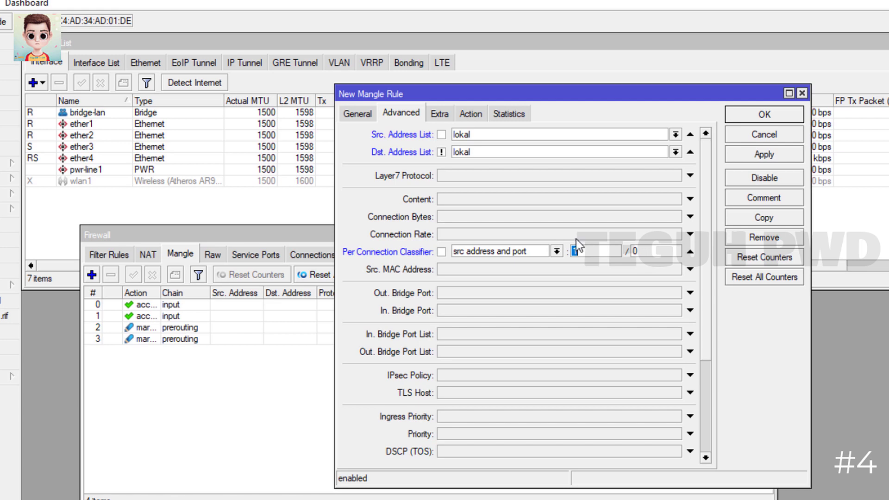
type("3")
Set the new rule's action to mark connection with the existing mark isp1 as new connection mark
left_click(470, 114)
left_click(456, 136)
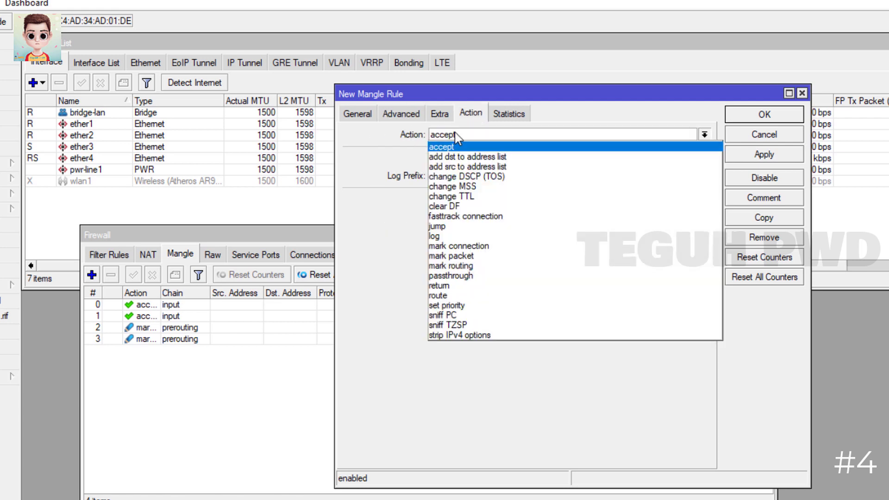
left_click(477, 246)
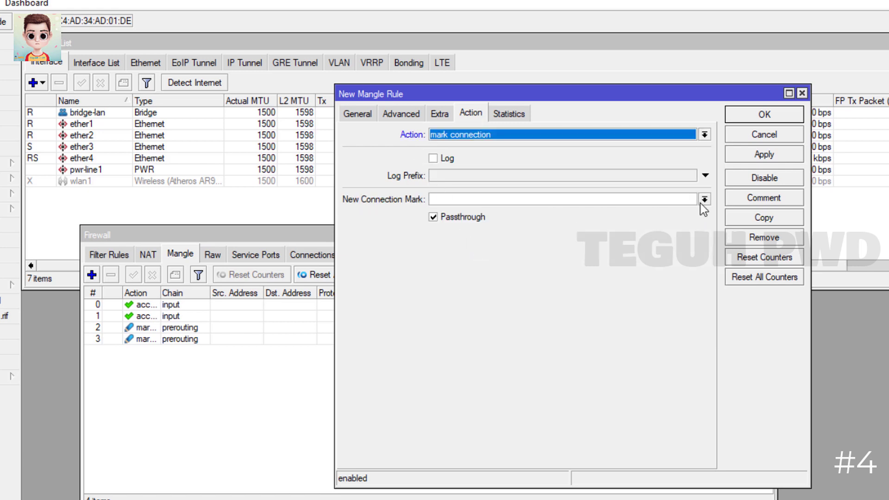
left_click(704, 199)
left_click(462, 209)
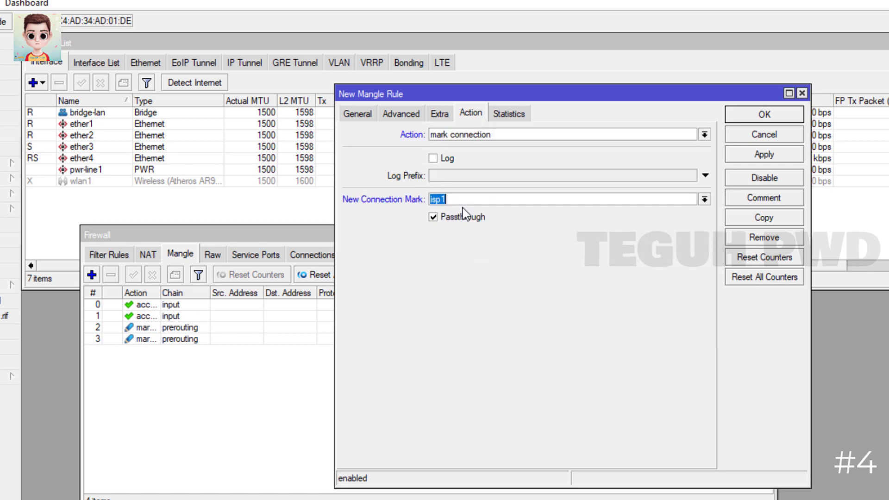
Try to apply the new prerouting rule with the 3/0 classifier
left_click(421, 115)
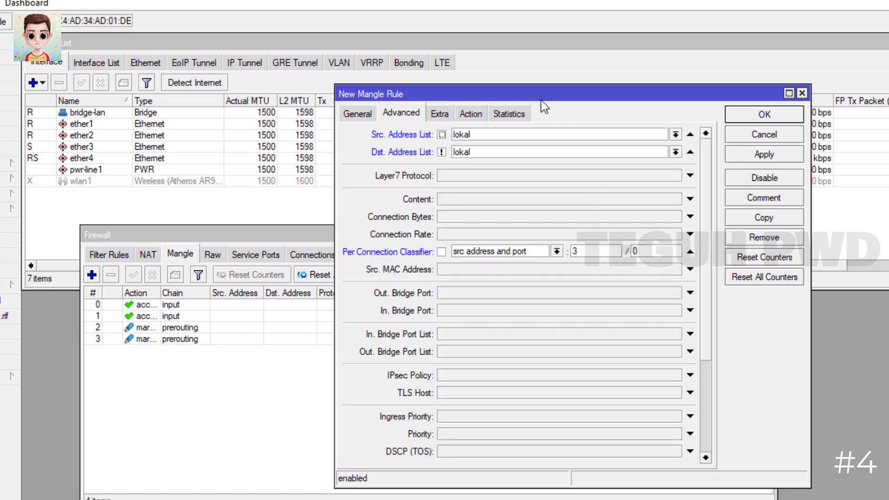
left_click_drag(541, 101, 235, 104)
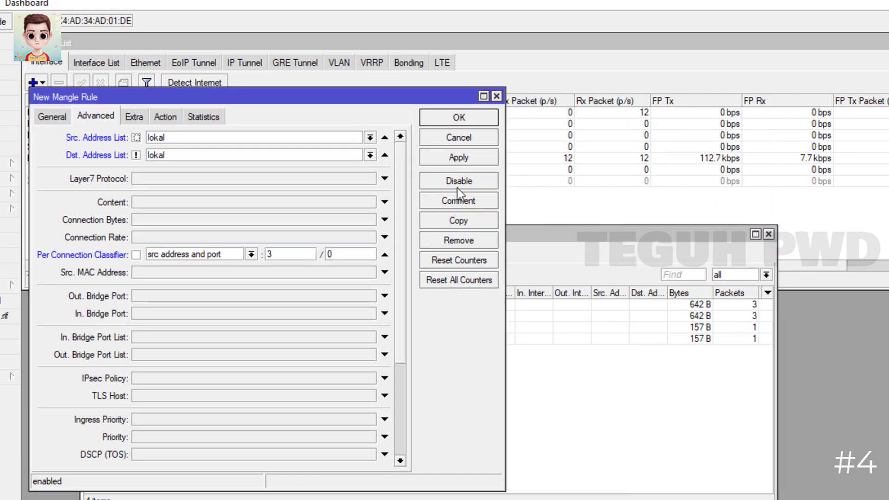
left_click(445, 156)
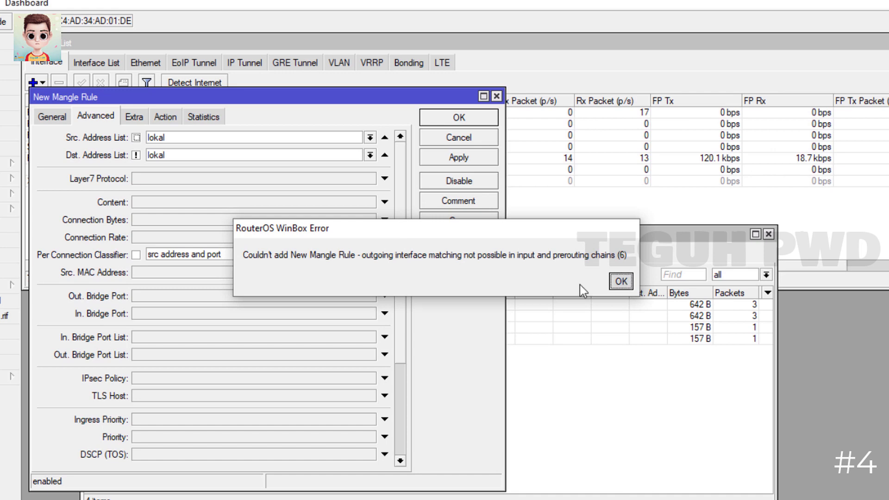
left_click(621, 281)
Clear the new rule's out-interface and set its in-interface to bridge-lan
left_click(64, 118)
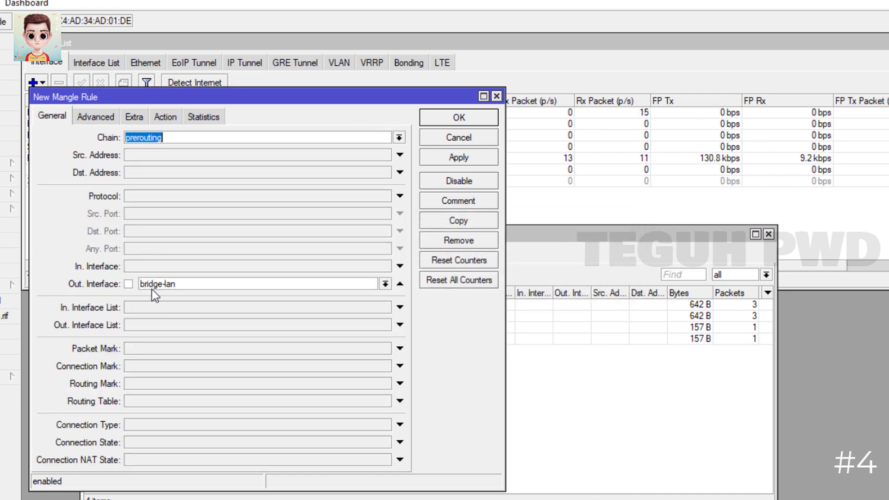
left_click(399, 284)
left_click(343, 266)
left_click(343, 267)
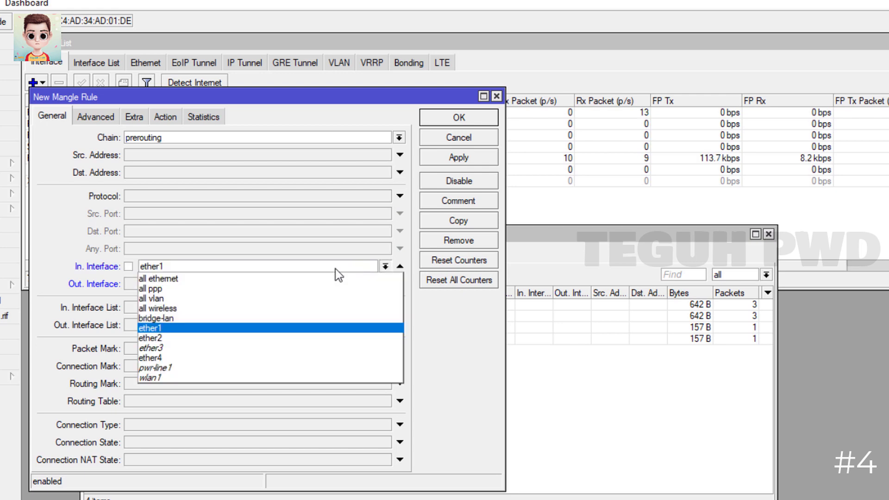
left_click(238, 316)
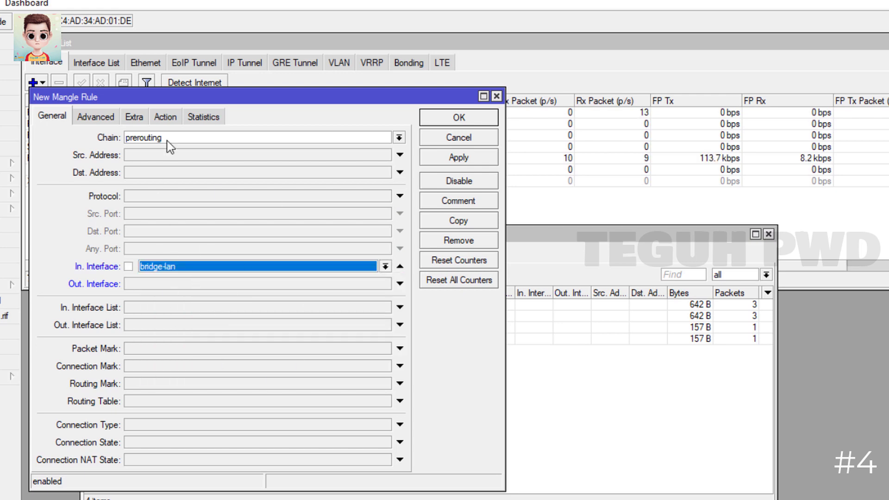
Review the new prerouting rule's action and advanced settings and apply the rule with bridge-lan as in-interface
left_click(172, 120)
left_click(92, 117)
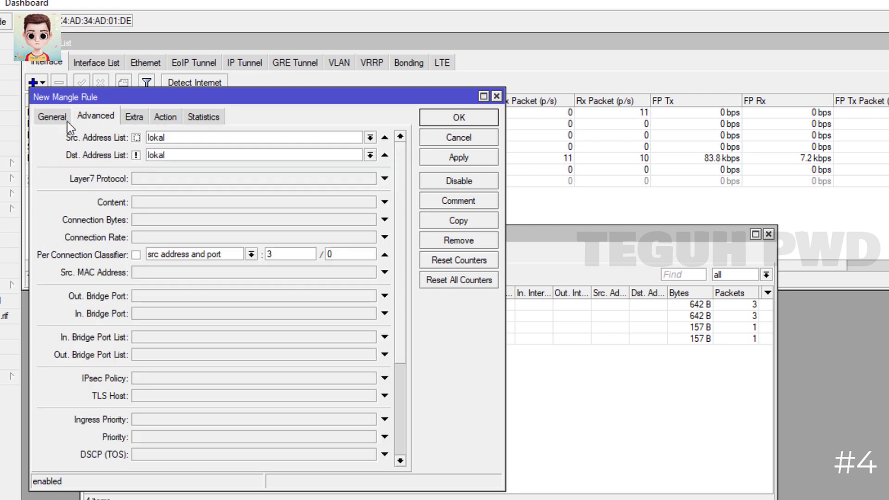
left_click(63, 120)
left_click(457, 161)
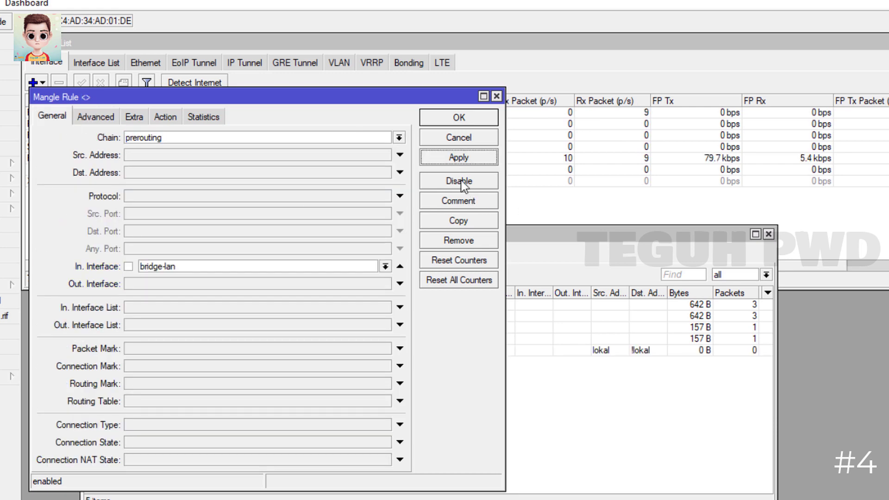
Copy the 3/0 mangle rule, set the copy's per connection classifier to 3/1 with connection mark isp1, and apply it
left_click(452, 222)
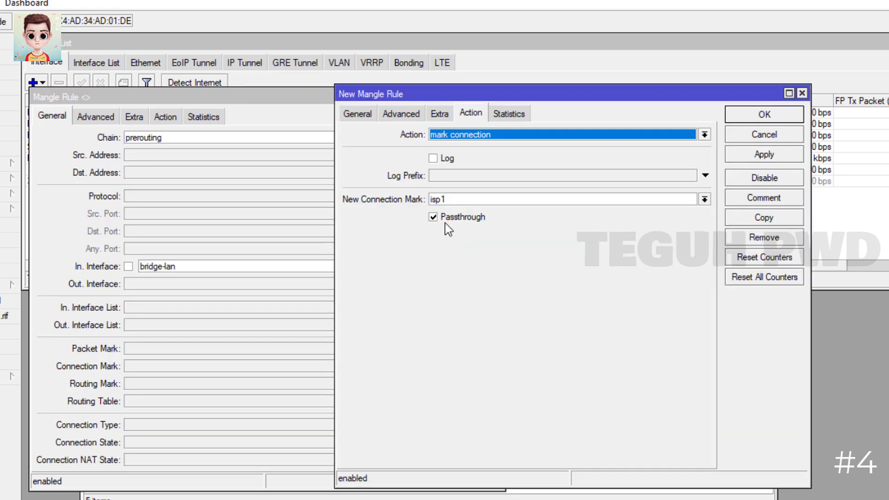
left_click(400, 114)
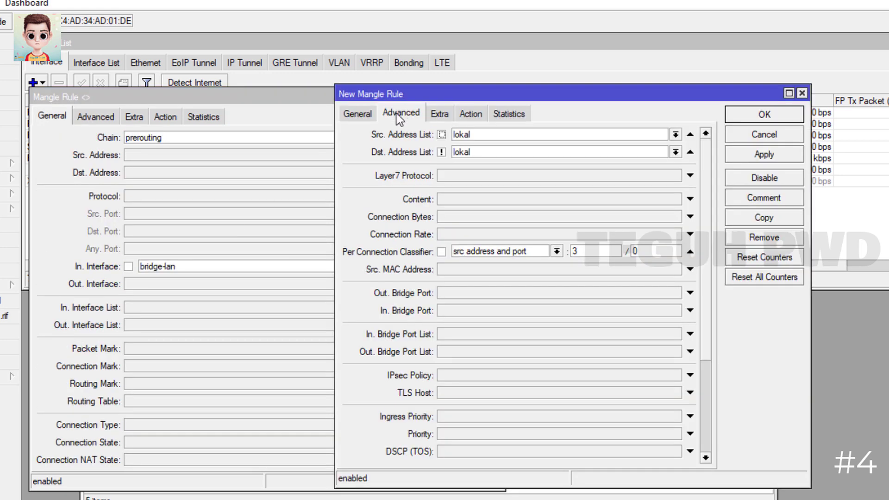
double_click(634, 251)
type("1")
left_click(460, 116)
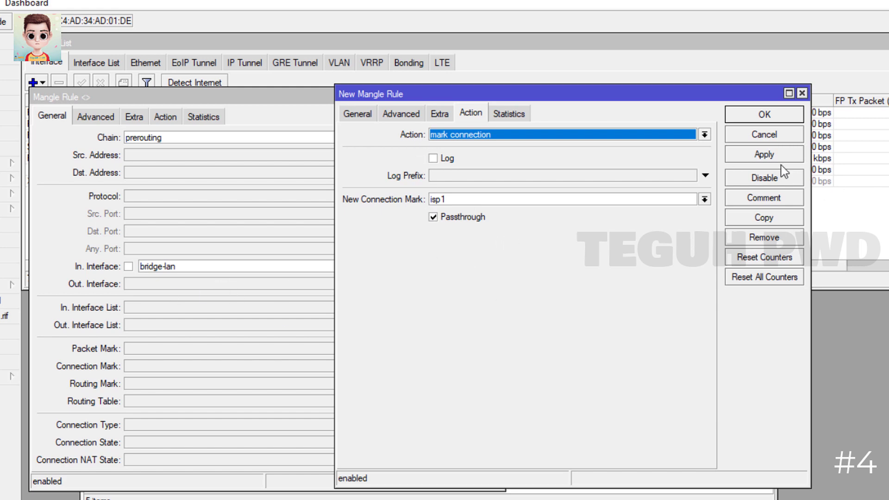
left_click(769, 158)
Copy the 3/1 mangle rule and set the copy's new connection mark to isp2
left_click(770, 218)
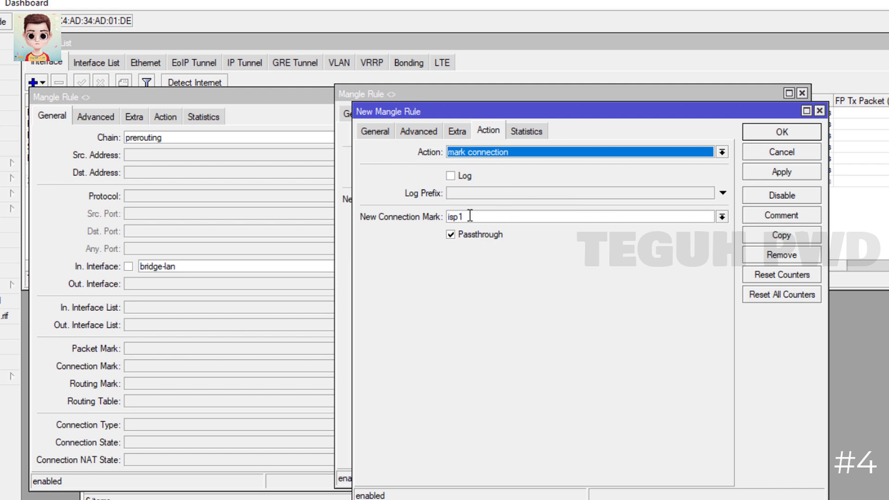
left_click(722, 216)
left_click(512, 246)
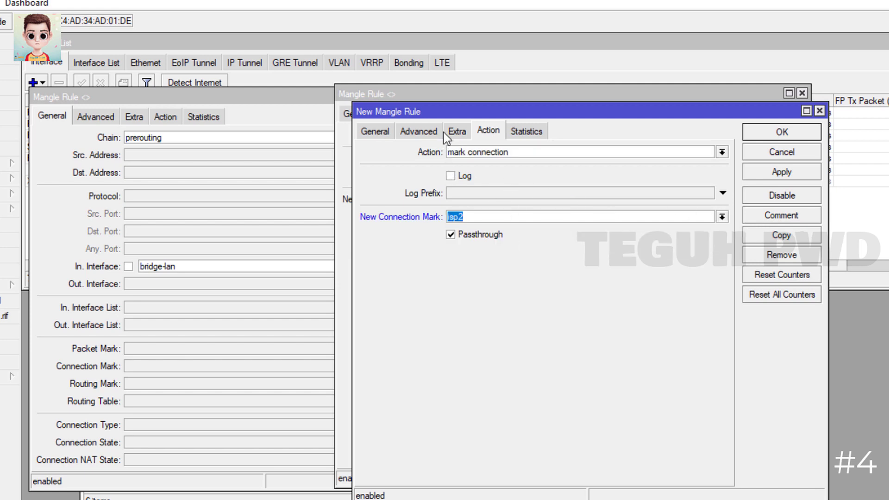
Set the isp2 copy's per connection classifier to 3/2, apply it, and close all open mangle rules
left_click(452, 132)
left_click(426, 137)
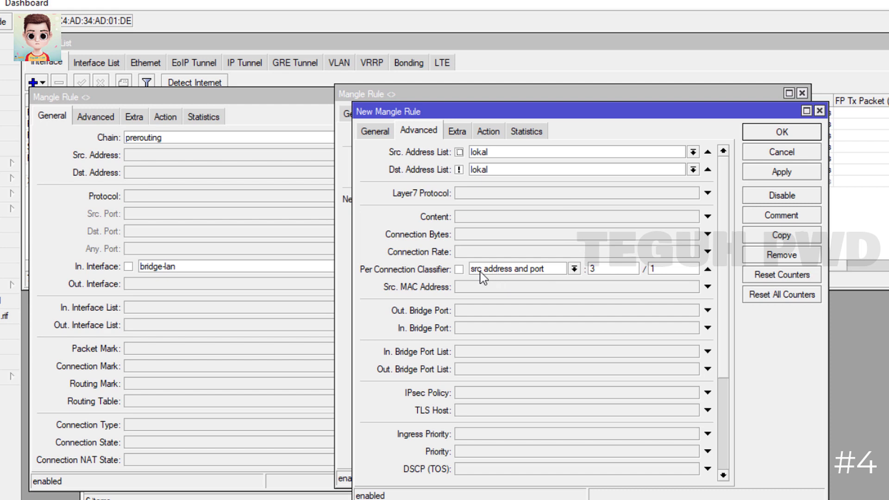
left_click(652, 269)
left_click_drag(652, 269, 666, 269)
type("2")
left_click(779, 171)
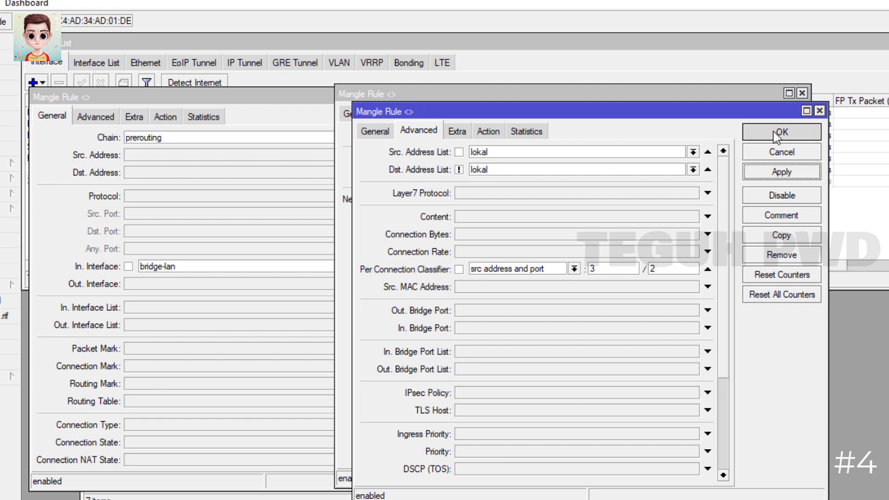
left_click(782, 132)
left_click(770, 116)
left_click(452, 121)
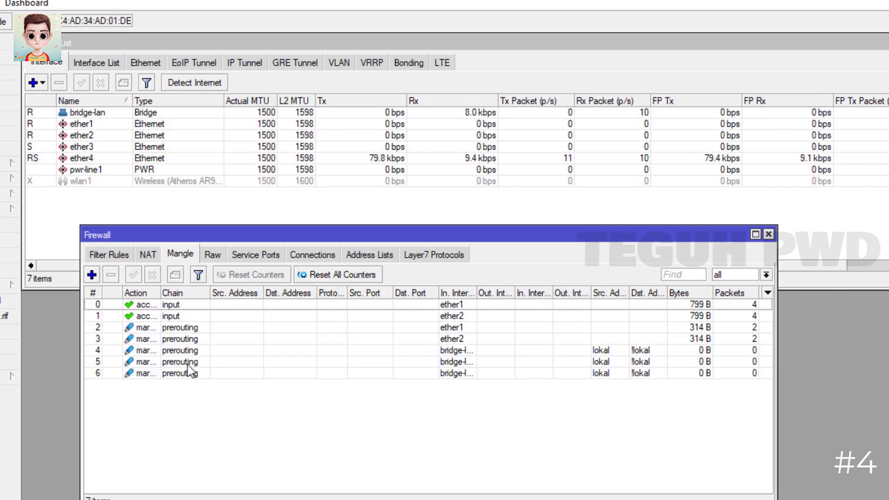
Start a new mangle rule in the prerouting chain matching connection mark isp1
left_click(92, 275)
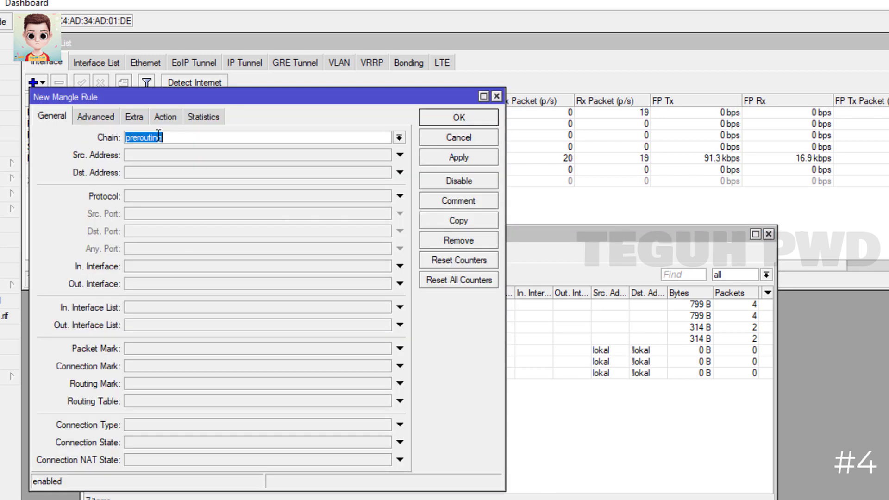
left_click(150, 366)
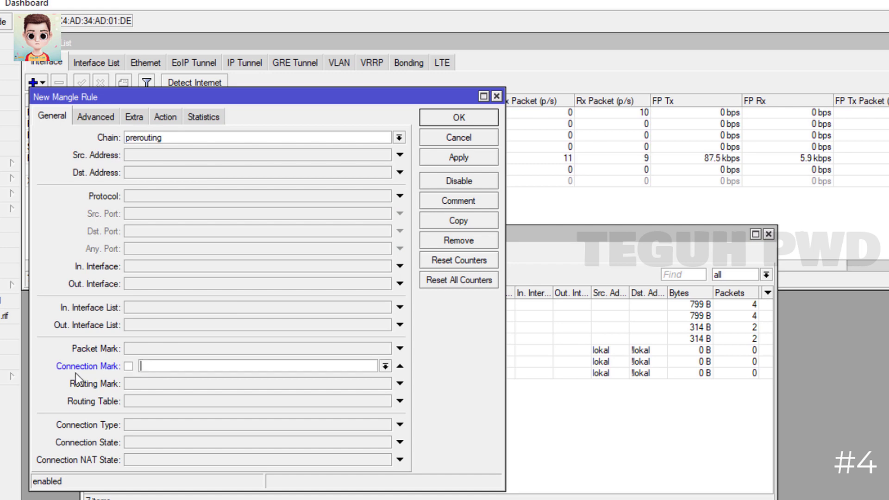
left_click(385, 366)
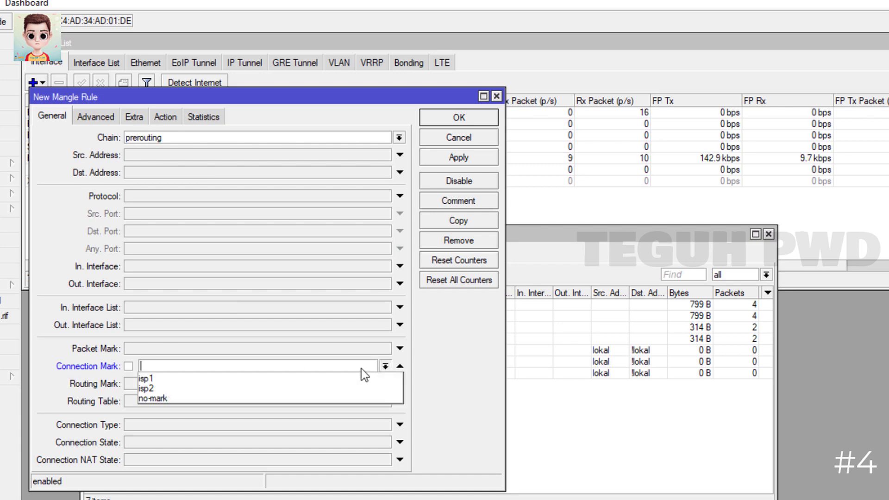
left_click(215, 377)
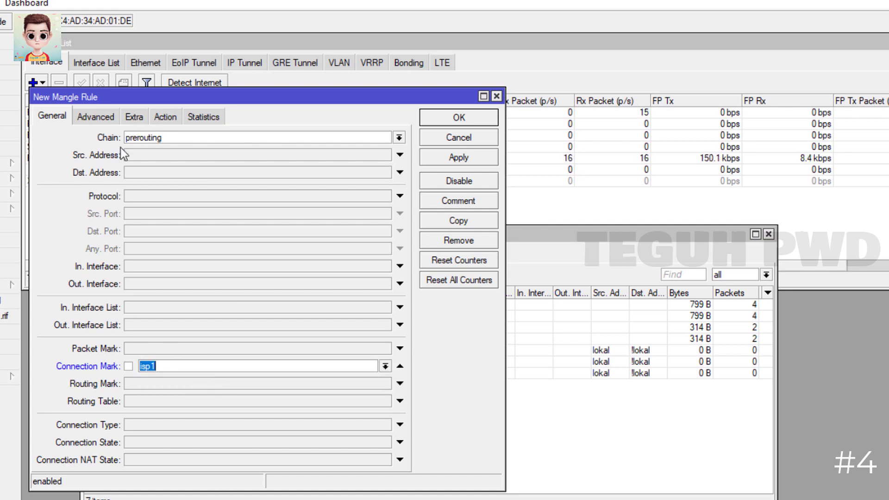
Set the rule's source address list to lokal and its destination address list to anything except lokal
left_click(110, 122)
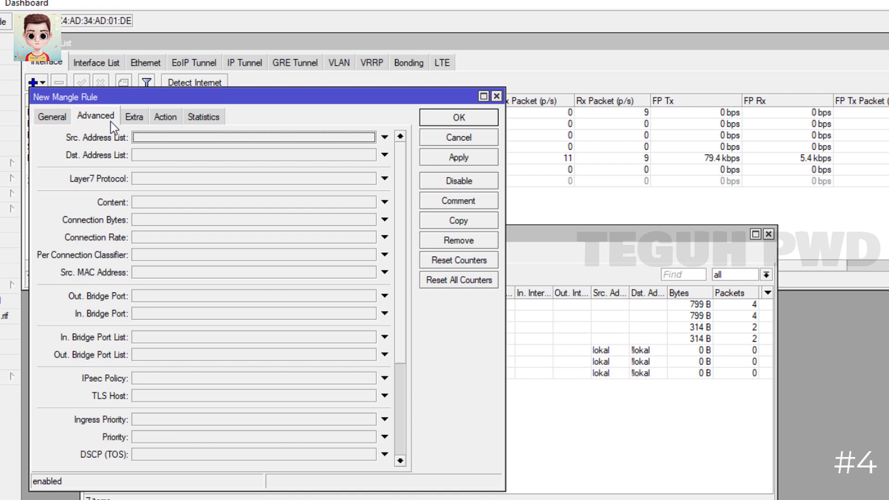
left_click(193, 137)
left_click(369, 137)
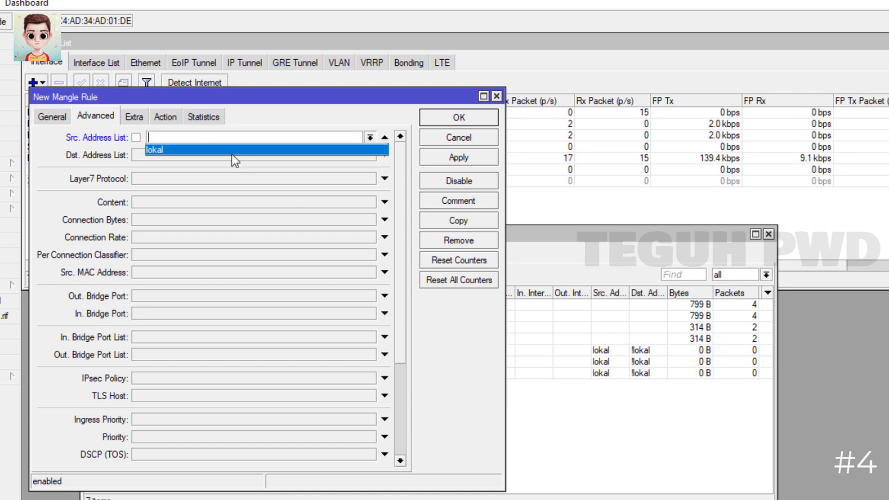
left_click(234, 150)
left_click(384, 155)
left_click(369, 155)
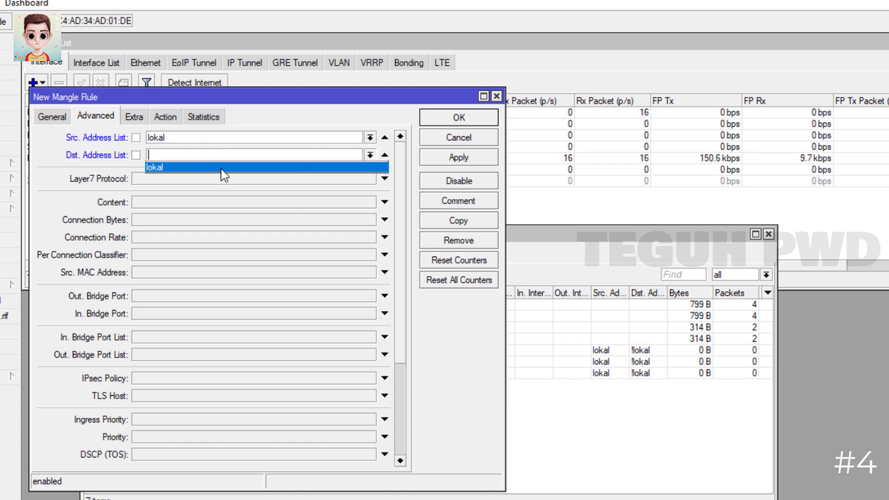
left_click(220, 169)
left_click(138, 155)
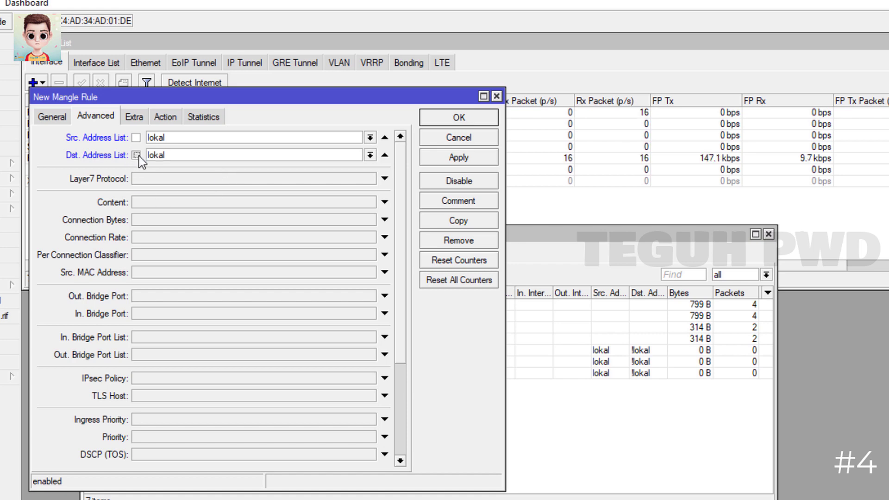
Set the rule's action to mark routing with new routing mark r-isp1 and apply it
left_click(164, 118)
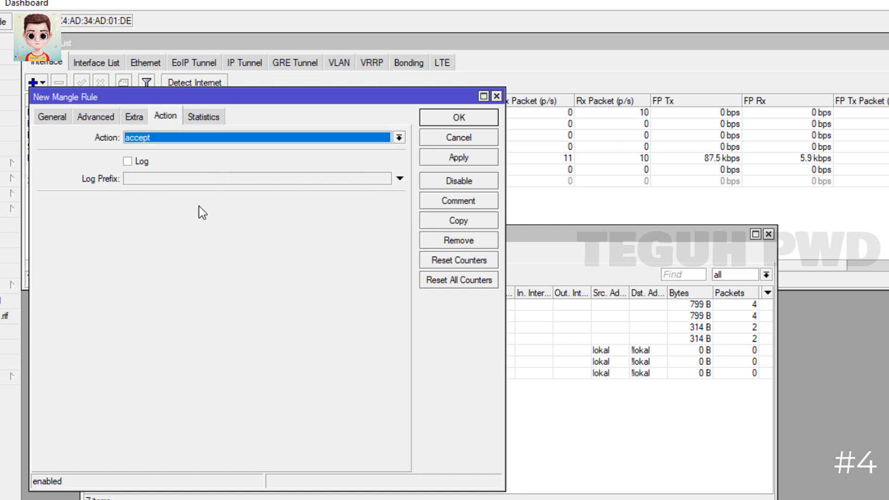
left_click(170, 142)
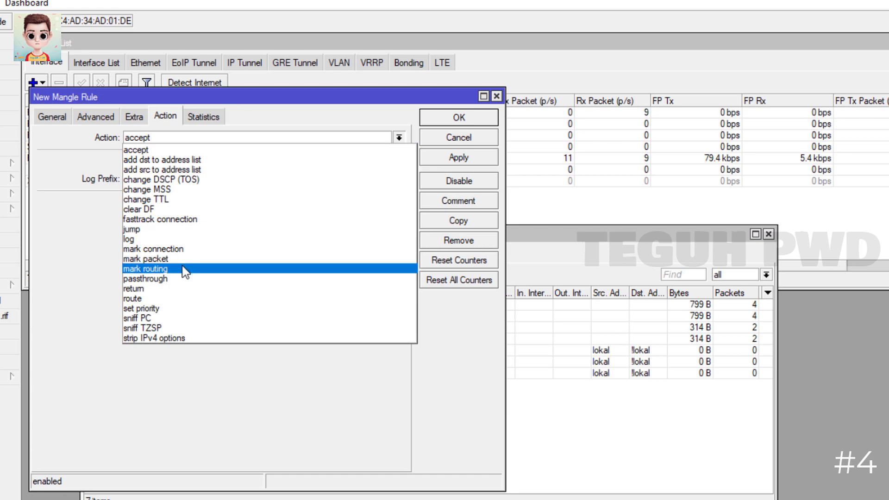
left_click(185, 269)
left_click(165, 203)
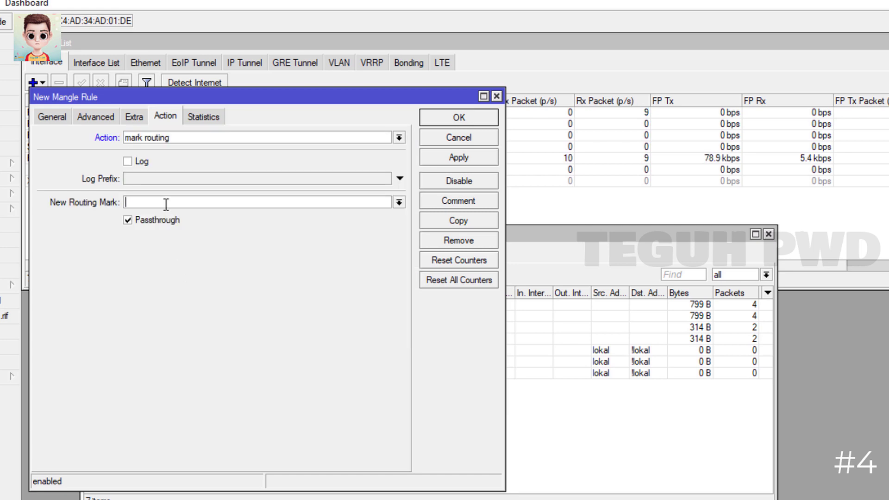
type("r-sip")
key("BackSpace")
type("isp1")
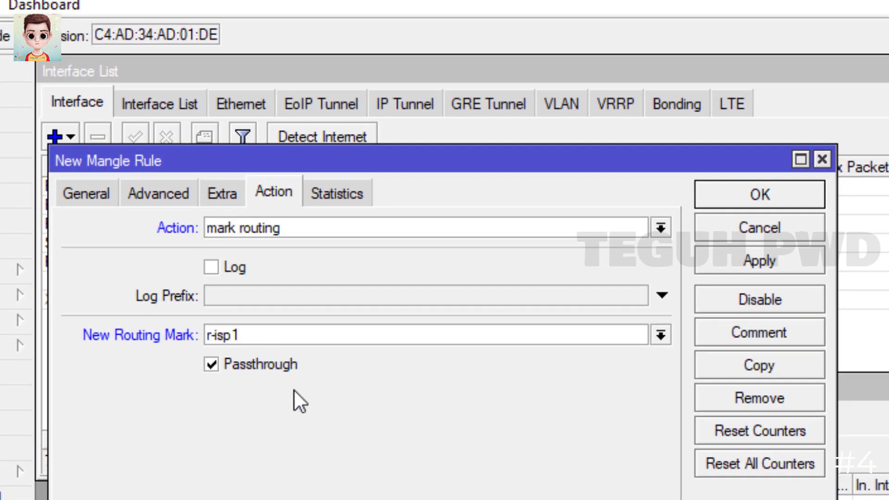
left_click(720, 262)
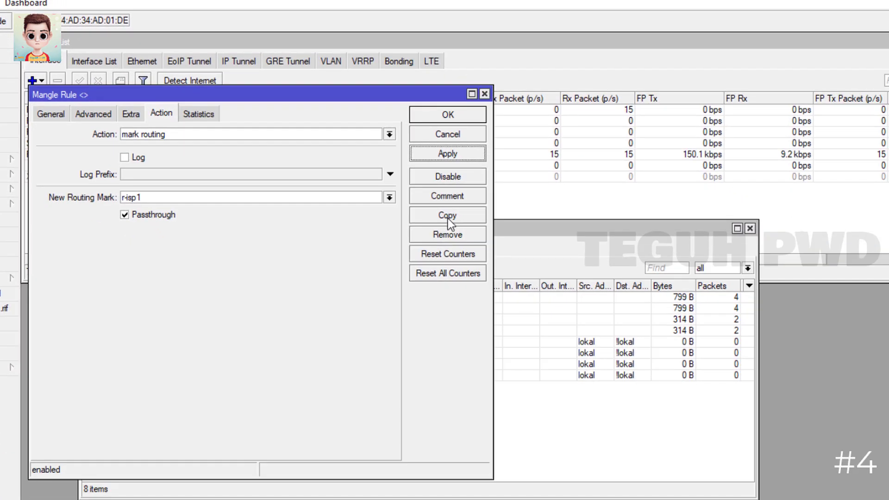
Copy the r-isp1 routing rule and set the copy's connection mark to isp2
left_click(448, 217)
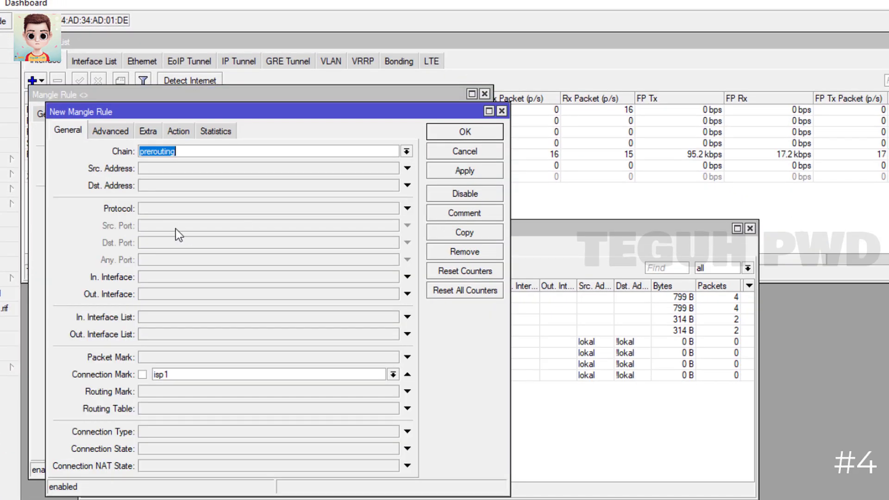
left_click(393, 374)
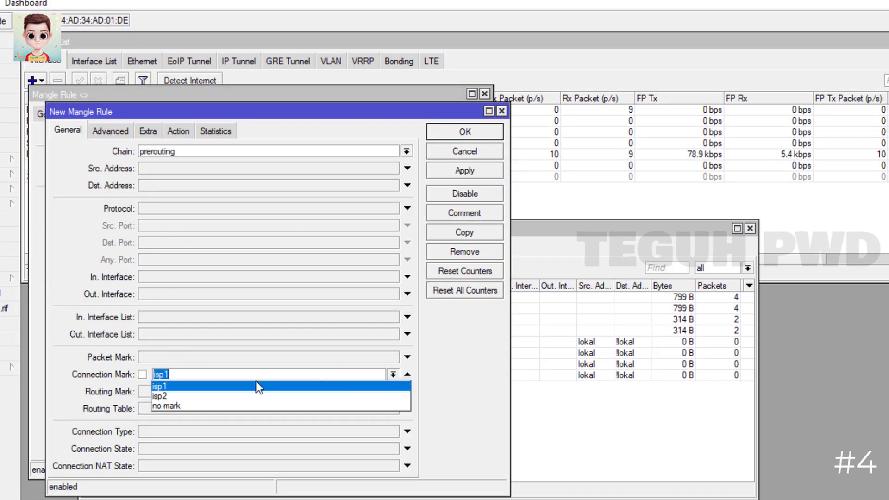
left_click(202, 396)
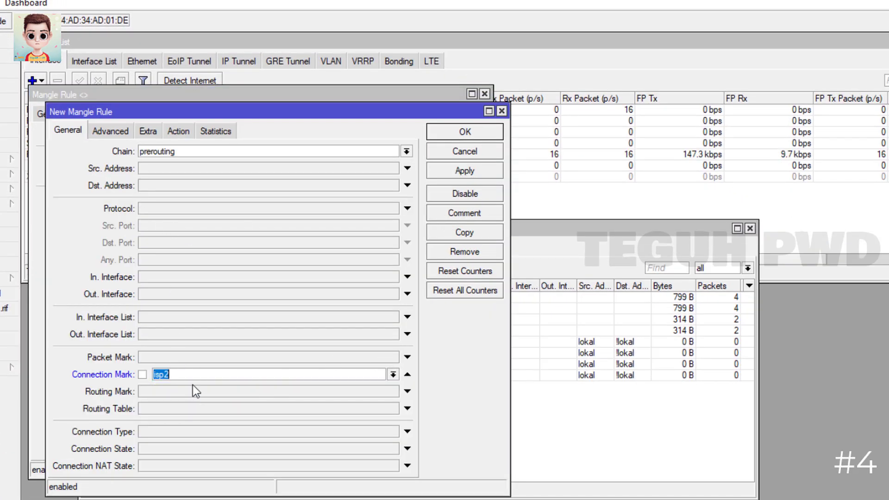
Set the copied rule's new routing mark to r-isp2, apply it, and close both routing rules
left_click(170, 133)
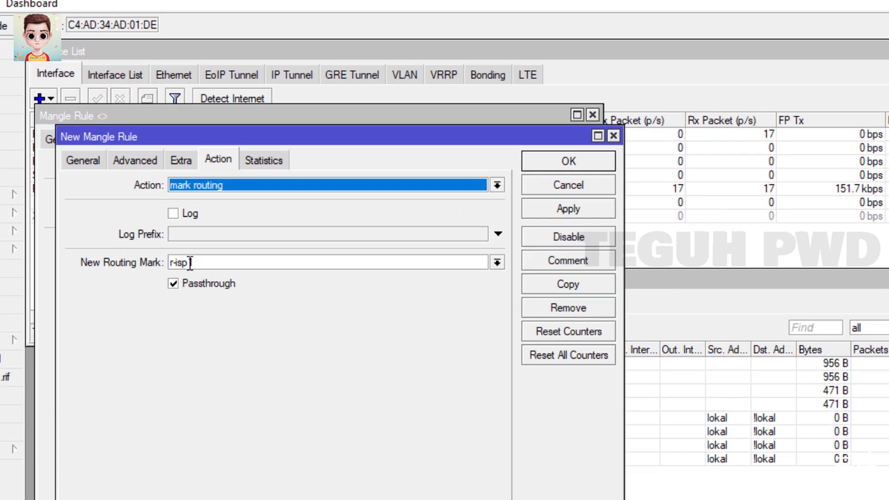
left_click_drag(188, 263, 198, 261)
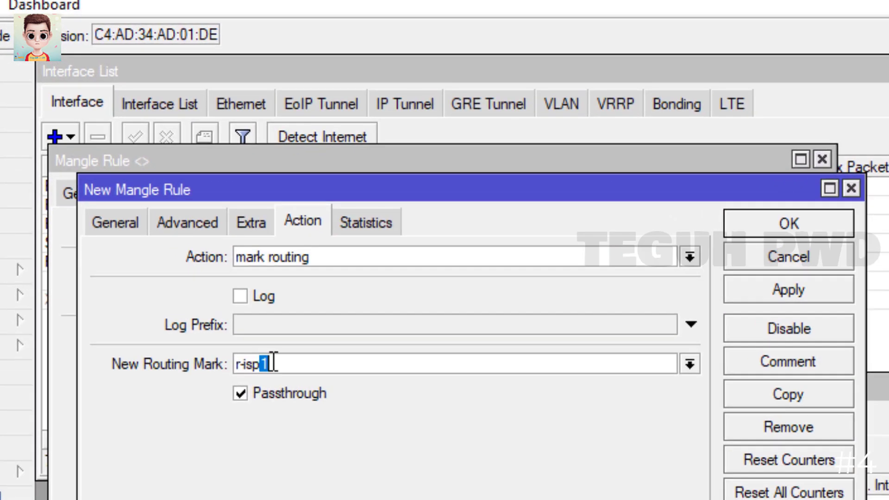
key("BackSpace")
type("2")
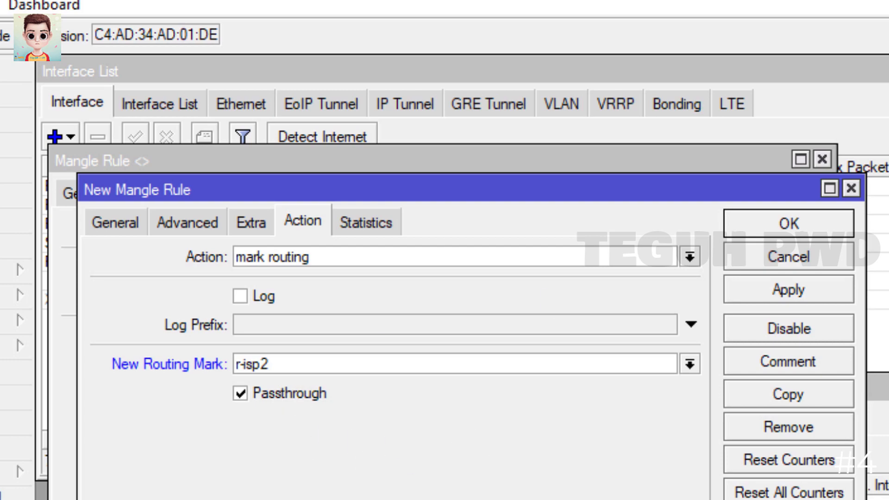
left_click(792, 286)
left_click(774, 232)
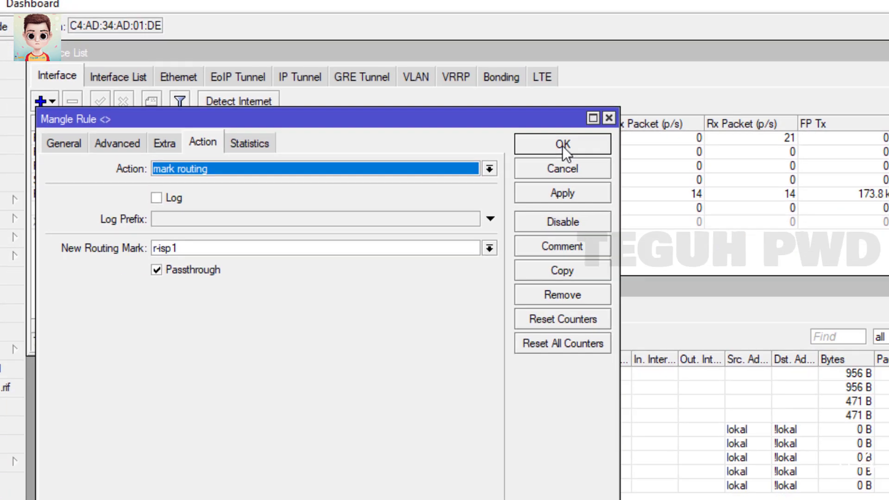
left_click(759, 197)
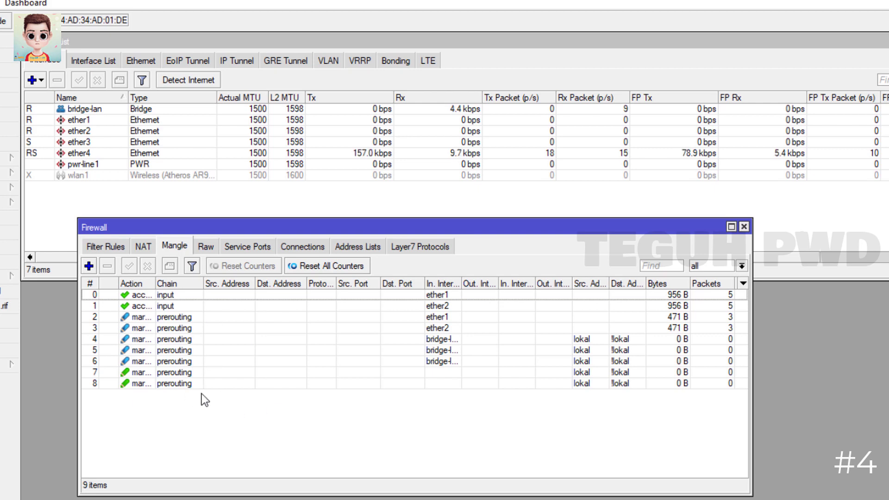
Start a new mangle rule in the output chain with in-interface ether1
left_click(89, 266)
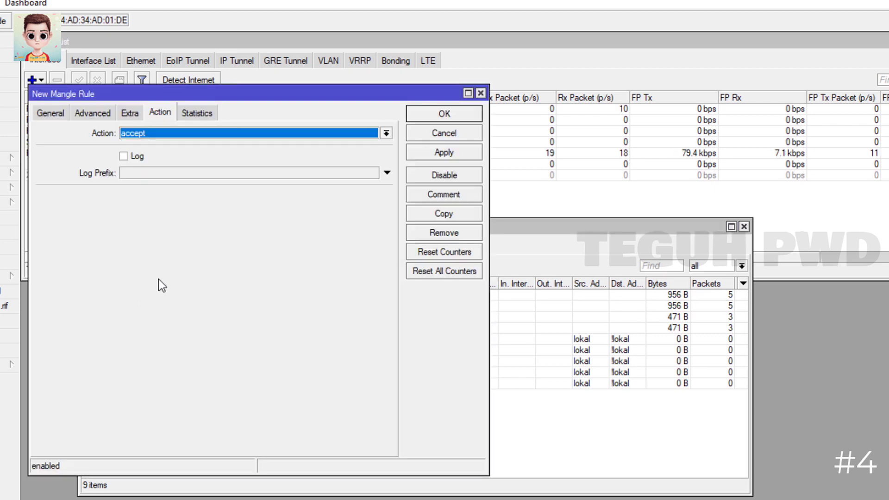
left_click(45, 113)
left_click(157, 132)
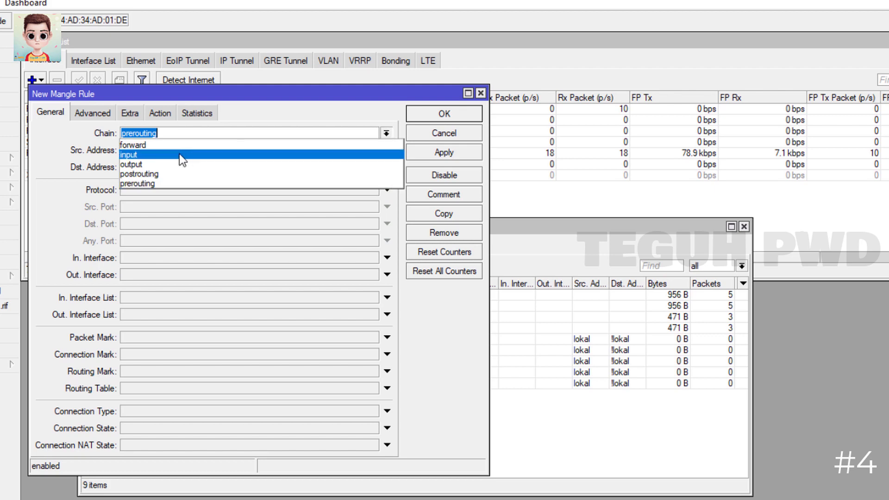
left_click(169, 163)
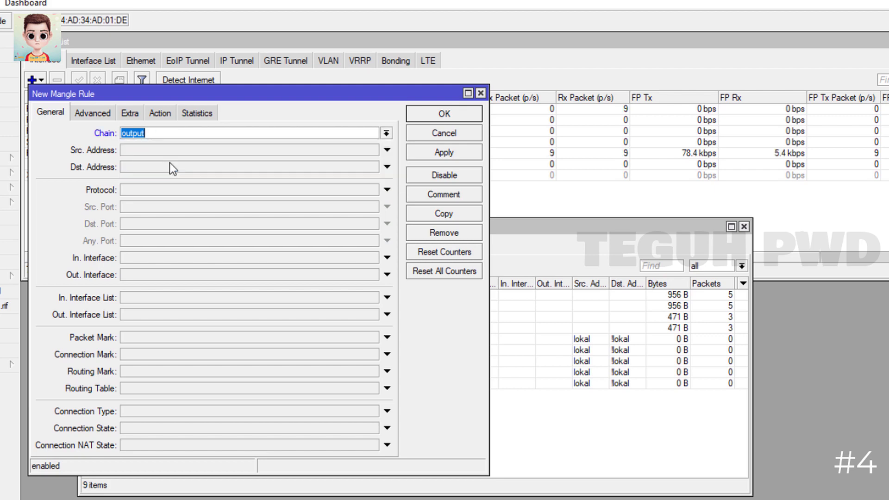
left_click(150, 255)
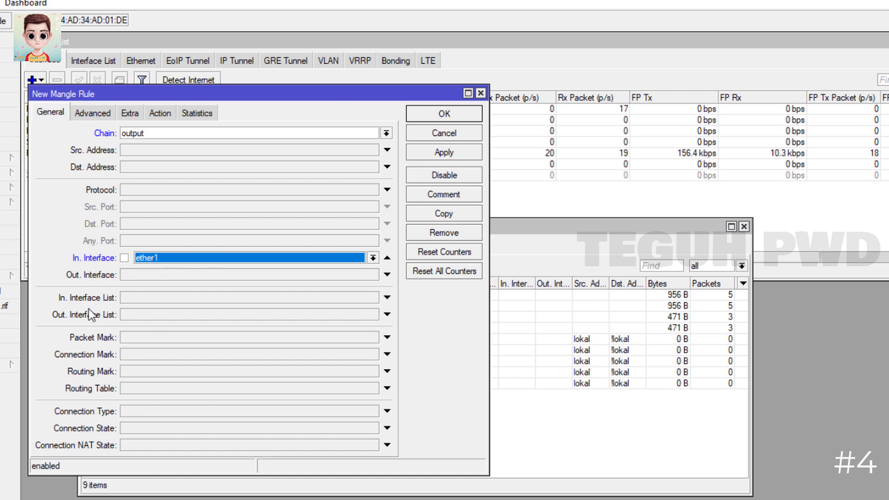
Set the output rule's connection mark to isp1
left_click(139, 355)
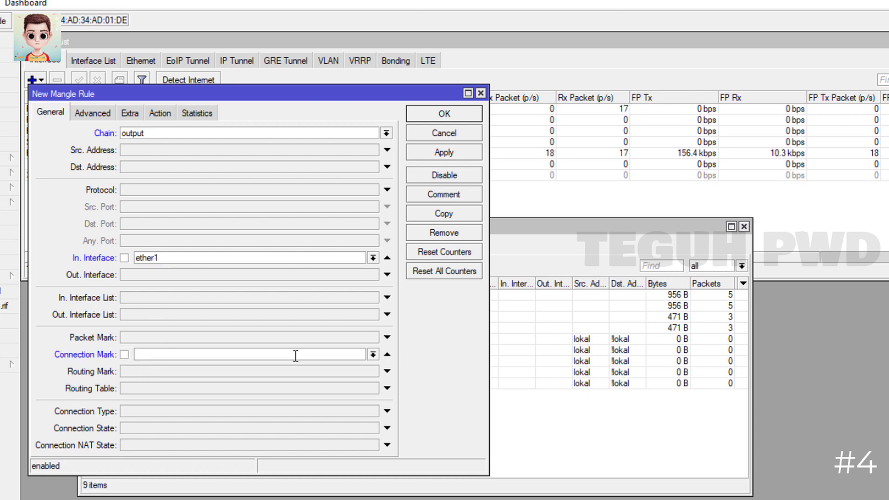
left_click(372, 354)
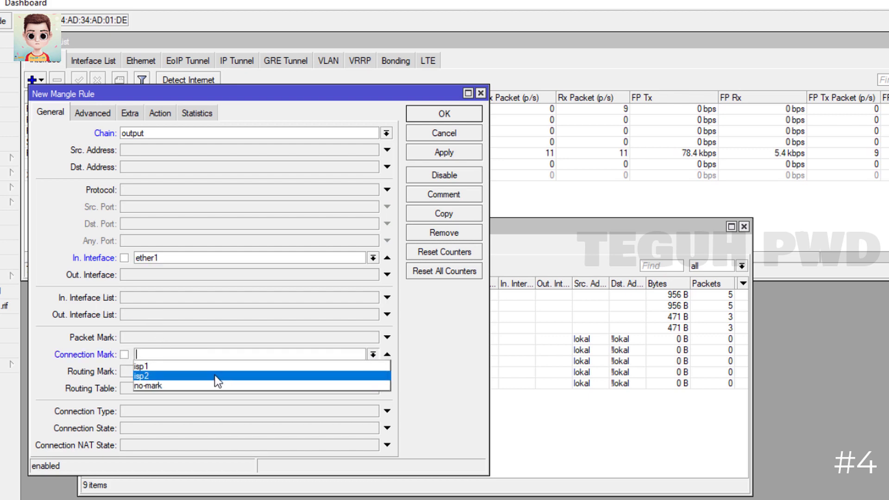
left_click(193, 368)
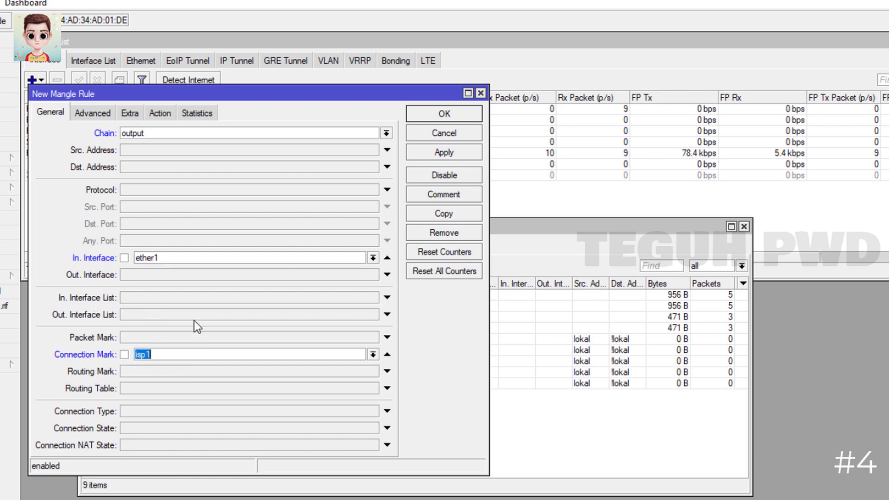
Set the output rule's action to mark routing with new routing mark r-isp1
left_click(162, 114)
left_click(161, 133)
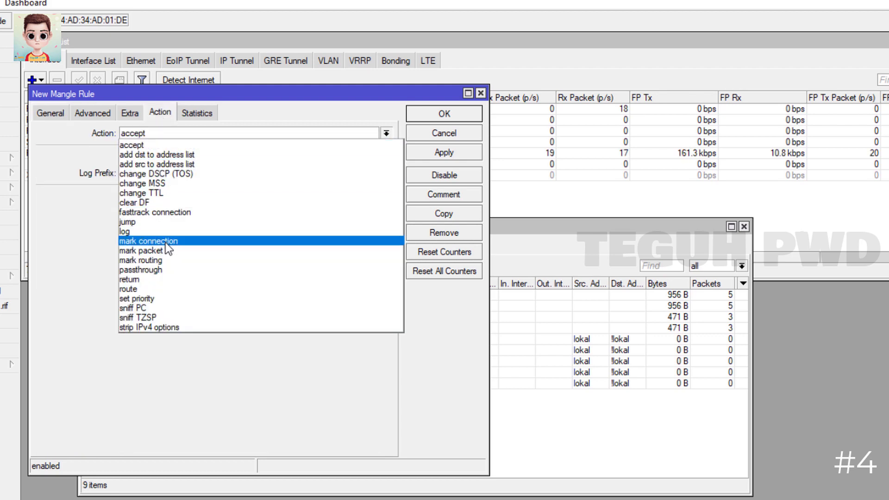
left_click(165, 257)
left_click(386, 196)
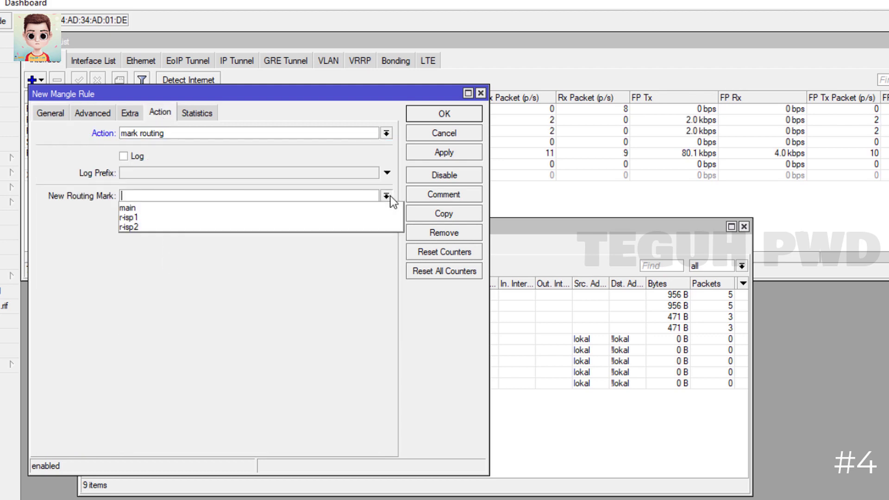
left_click(146, 219)
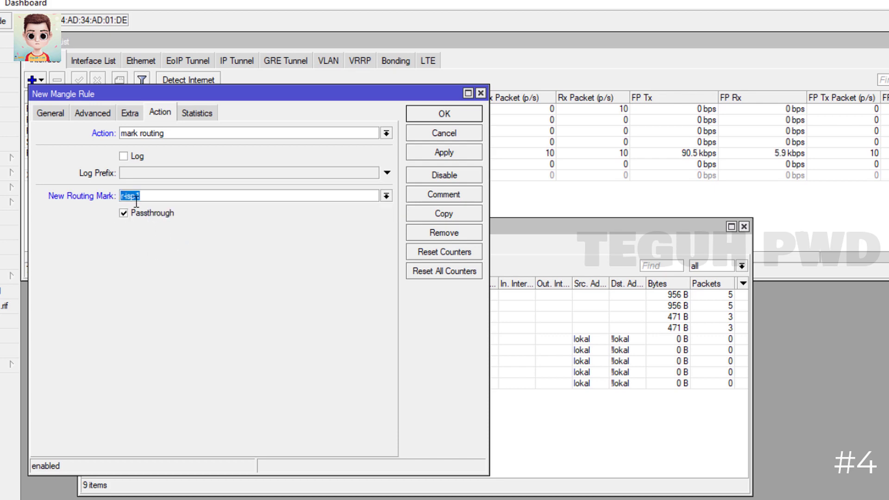
Try to apply the output rule with in-interface ether1, and review its matching and action settings
left_click(93, 113)
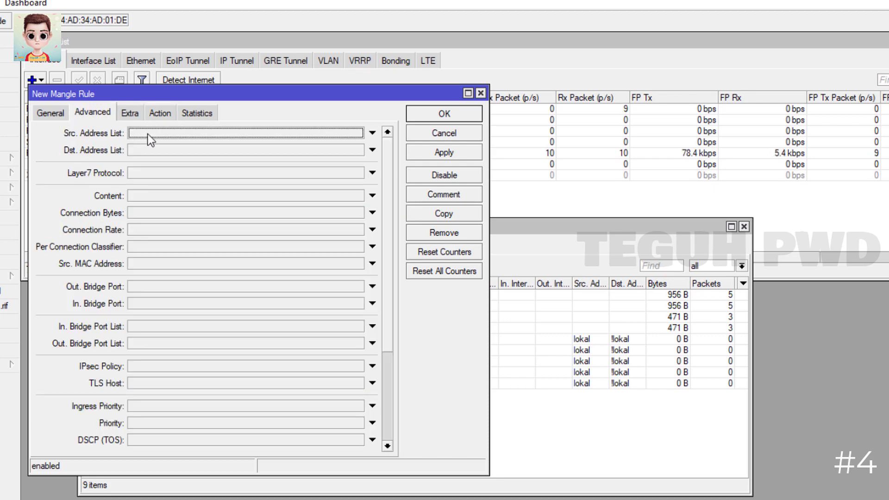
left_click(51, 113)
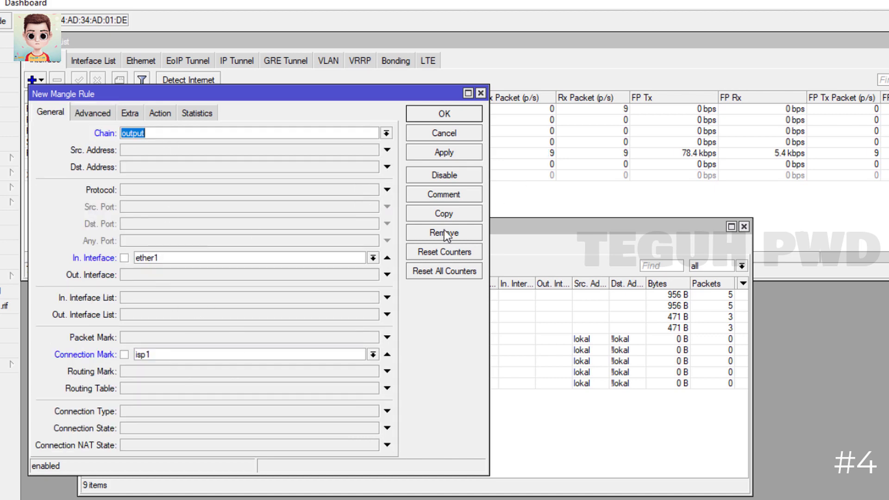
left_click(433, 171)
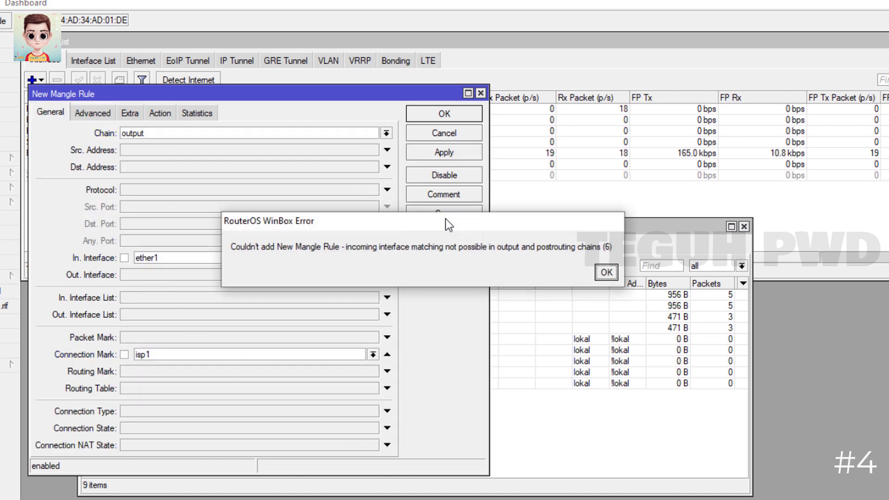
left_click(605, 273)
left_click(92, 112)
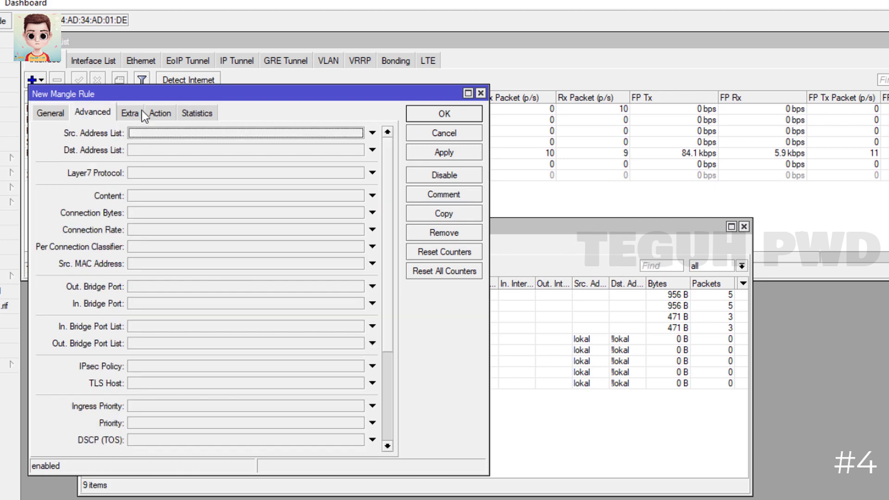
left_click(130, 112)
left_click(161, 112)
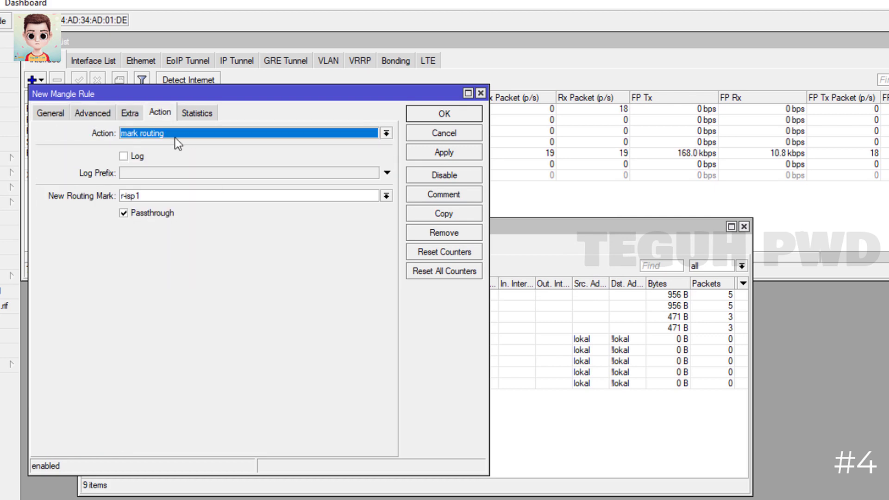
left_click(62, 112)
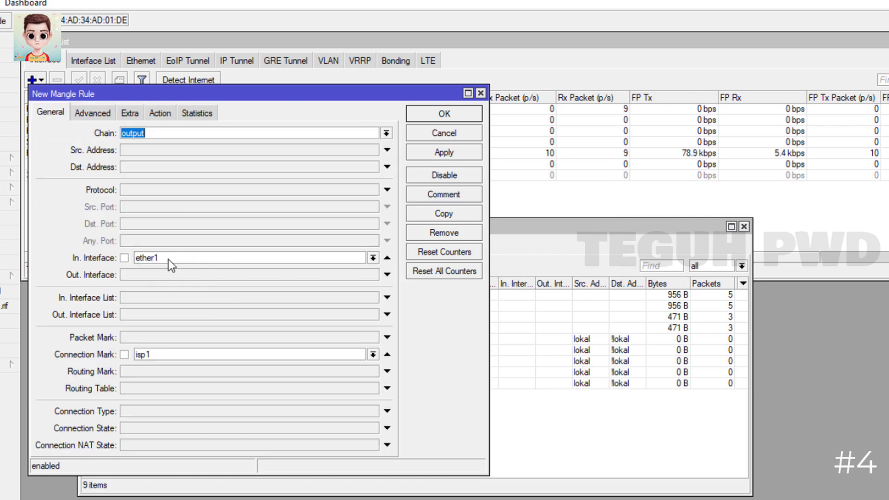
Clear the output rule's in-interface, set its out-interface to ether1 instead, and apply the rule
left_click(387, 258)
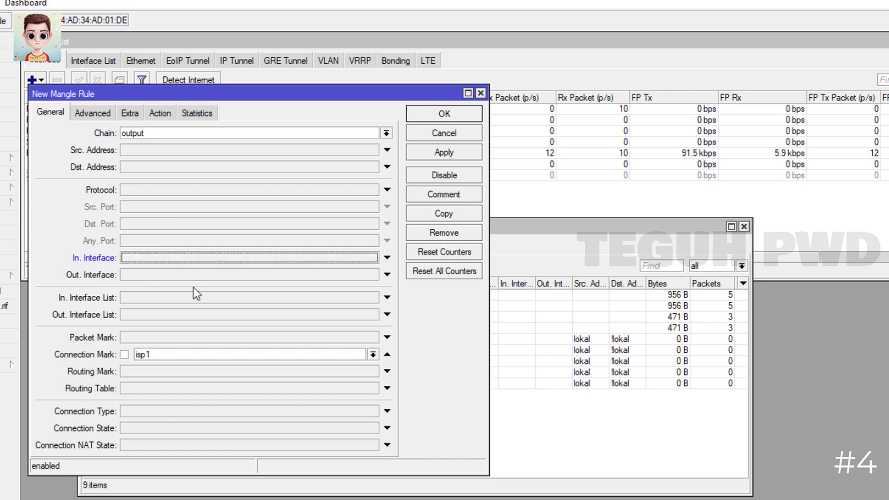
left_click(190, 276)
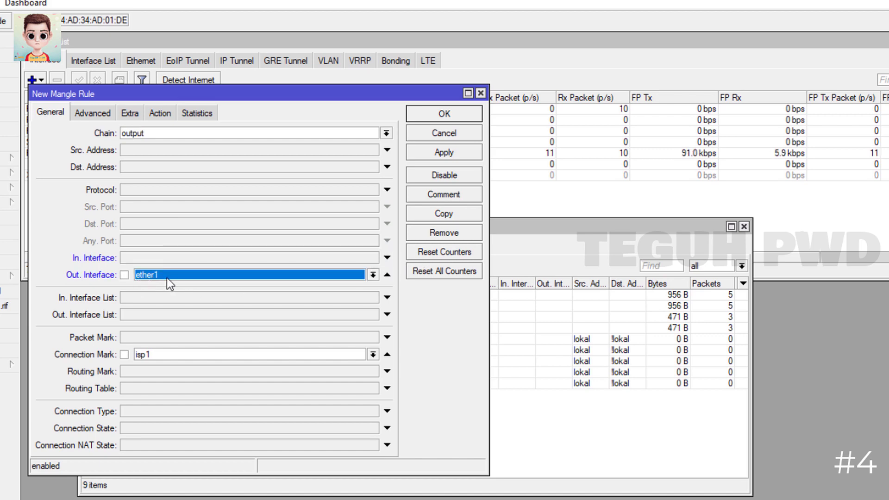
left_click(452, 155)
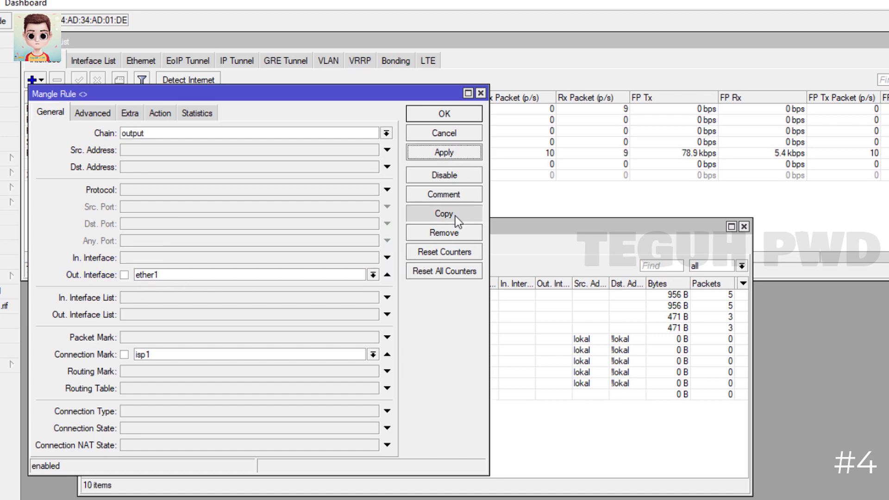
Copy the output rule and set the copy's out-interface to ether2 and connection mark to isp2
left_click(454, 216)
left_click(56, 129)
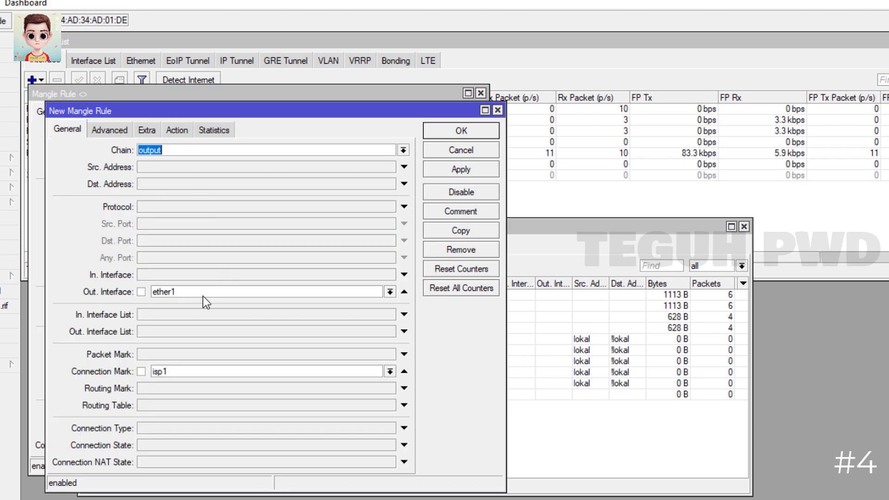
left_click(202, 290)
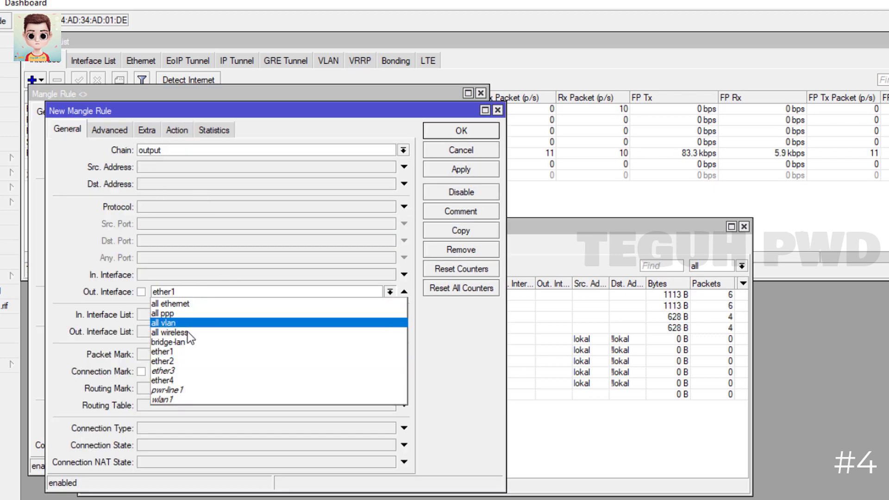
left_click(187, 356)
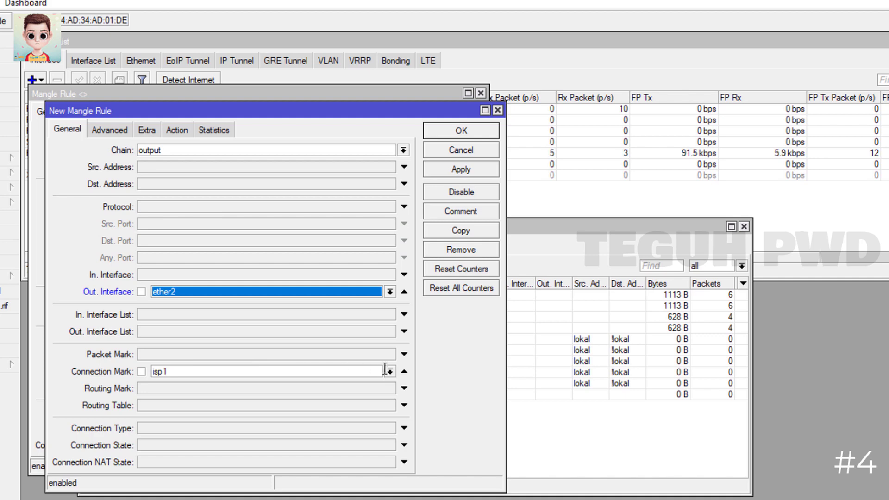
left_click(389, 371)
left_click(227, 394)
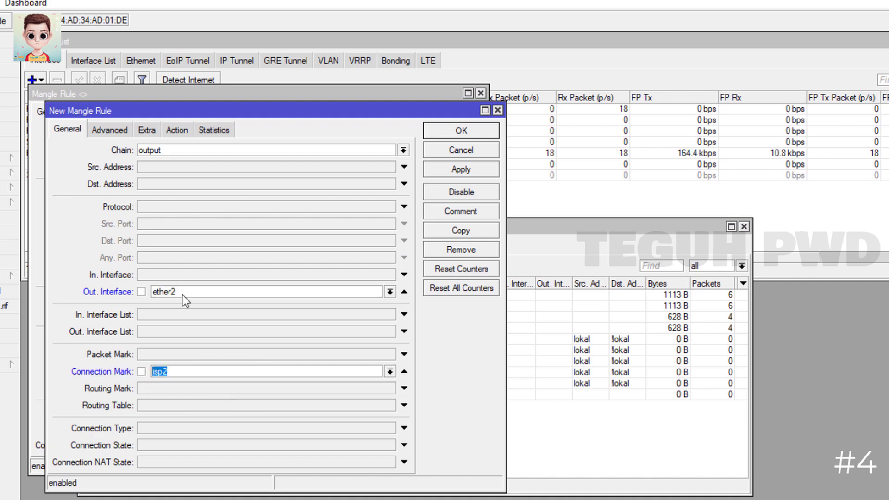
Set the copied output rule's new routing mark to r-isp2, apply it, and close both output rules
left_click(175, 135)
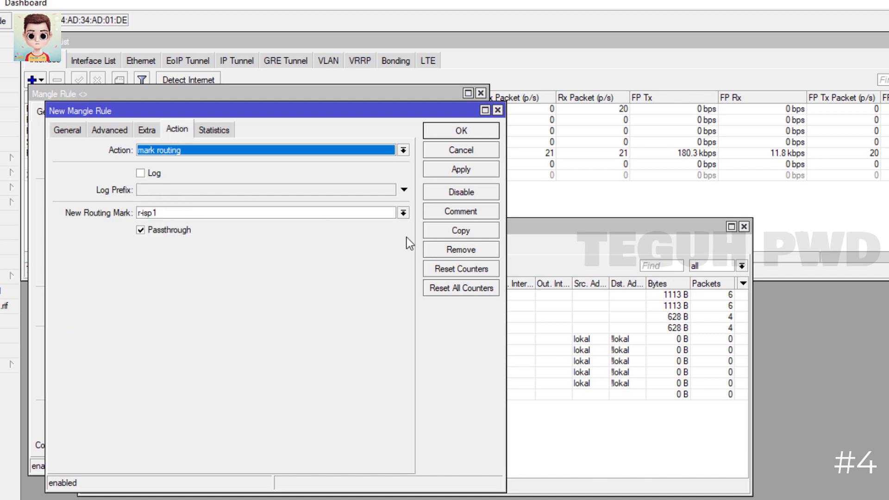
left_click(402, 213)
left_click(192, 244)
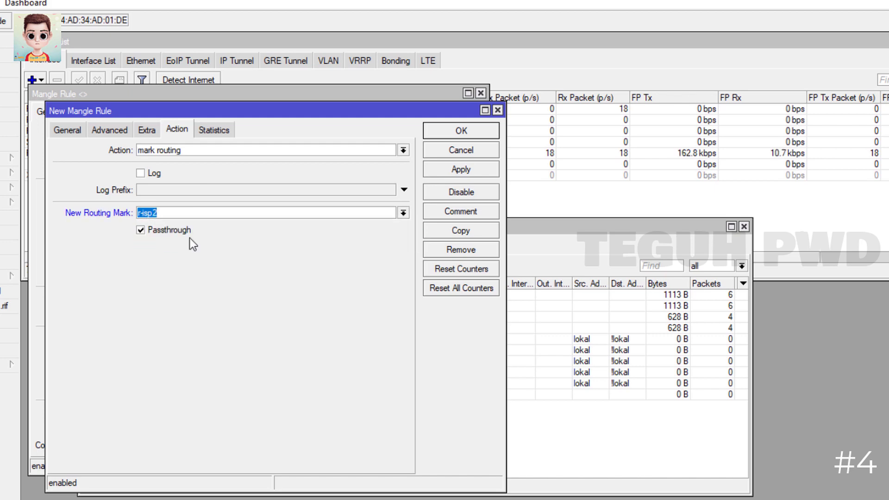
left_click(435, 168)
left_click(457, 130)
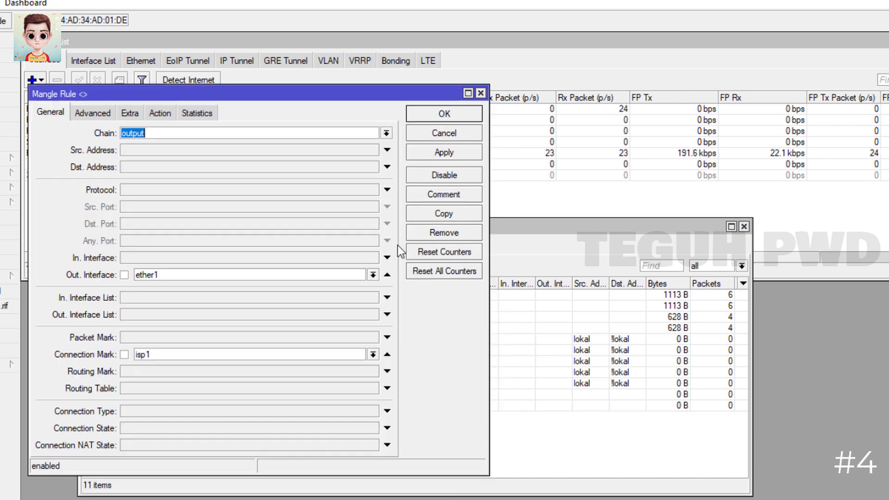
left_click(425, 113)
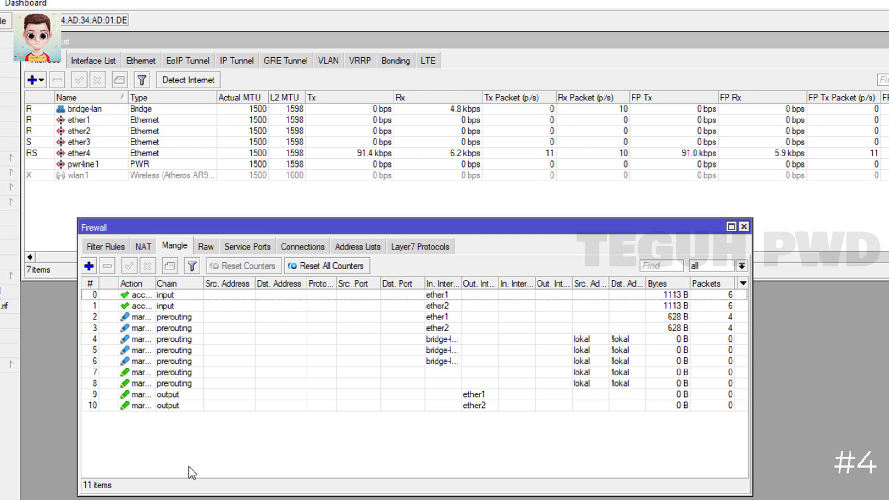
Switch to Visual Studio Code and copy the port list under PORT UMUM in SCRIPT SETTING WIFI.txt
left_click(183, 499)
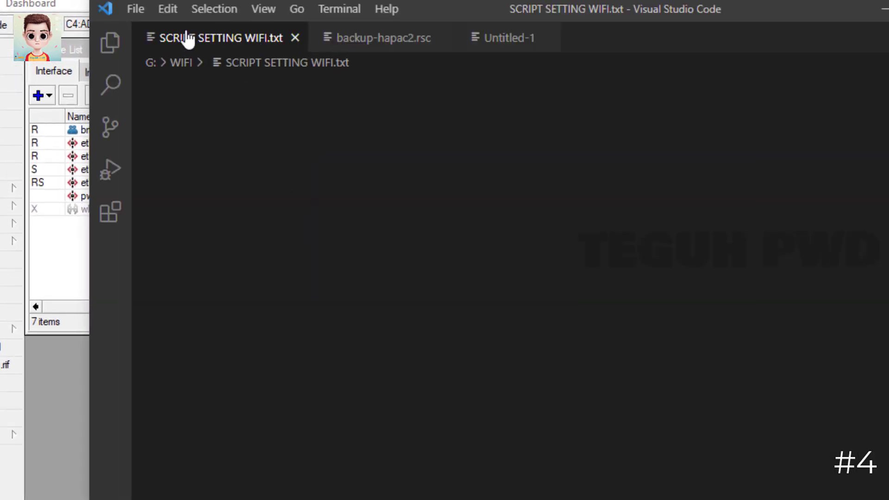
scroll(367, 306, "up", 10)
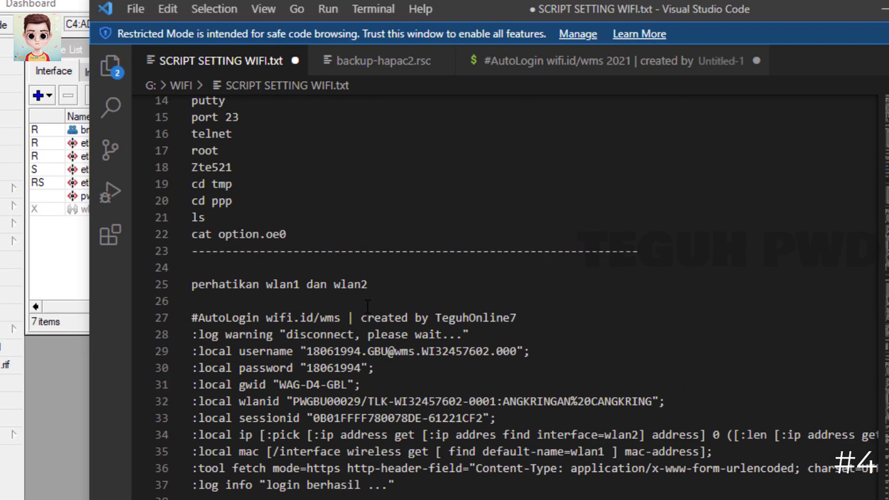
scroll(367, 305, "up", 5)
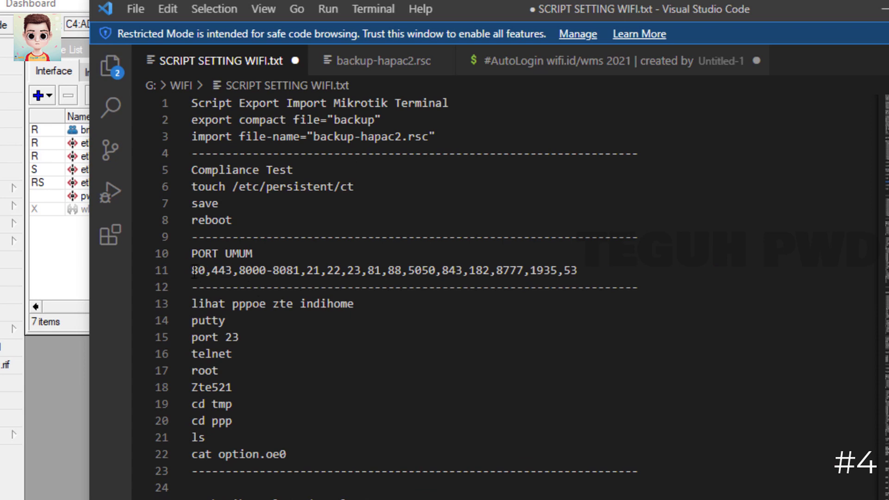
left_click_drag(191, 270, 585, 275)
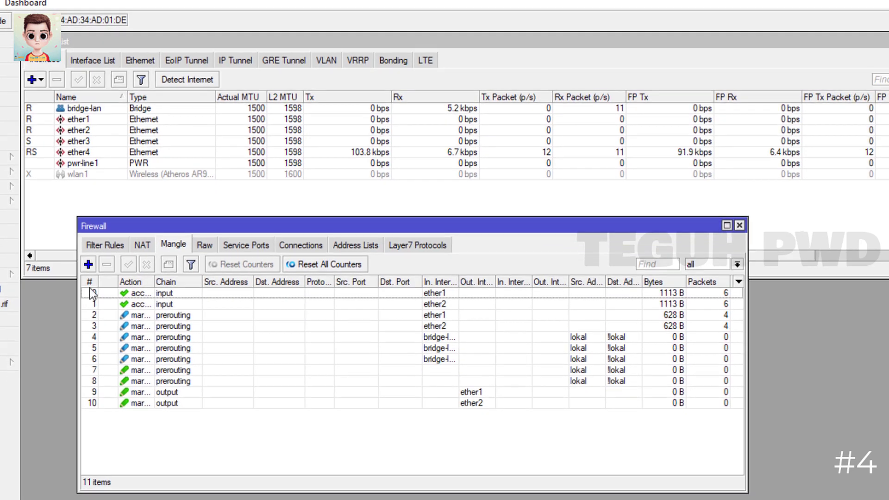
Back in WinBox, start a prerouting mangle rule for tcp, excluding destination ports 80,443,8000-8081,21,22,23,81,88,5050,843,182,8777,1935,53
left_click(89, 265)
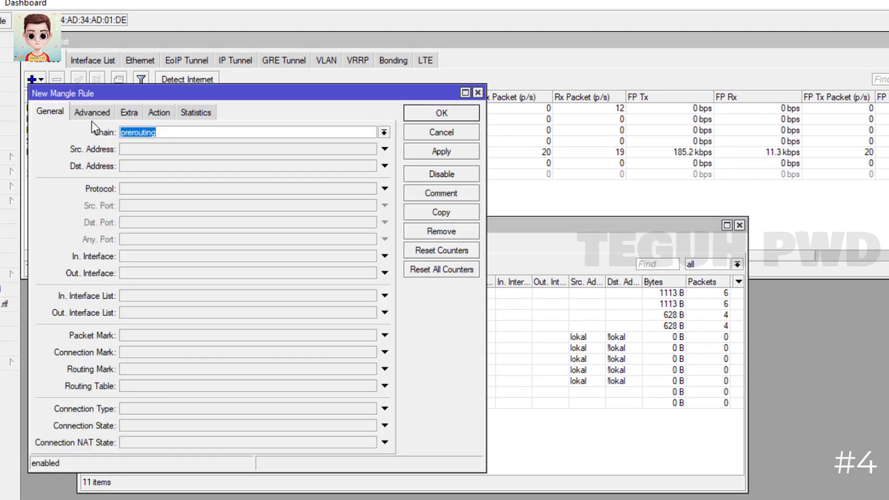
left_click(136, 190)
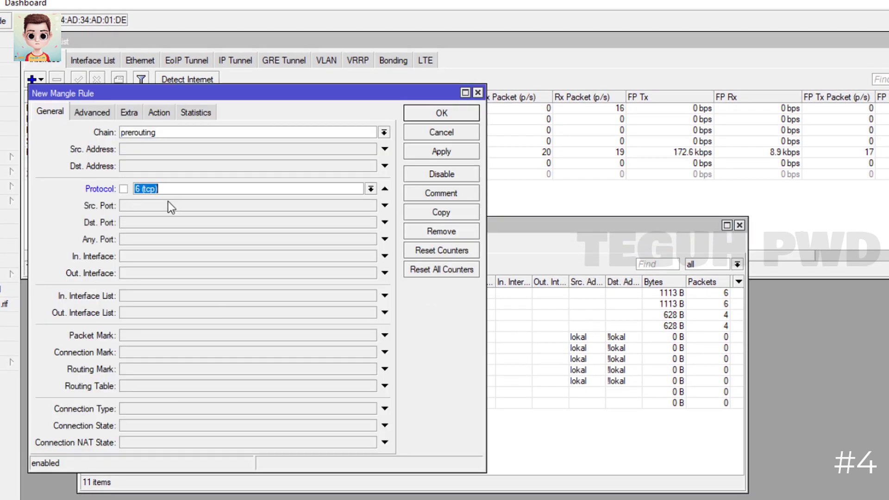
left_click(133, 222)
right_click(194, 224)
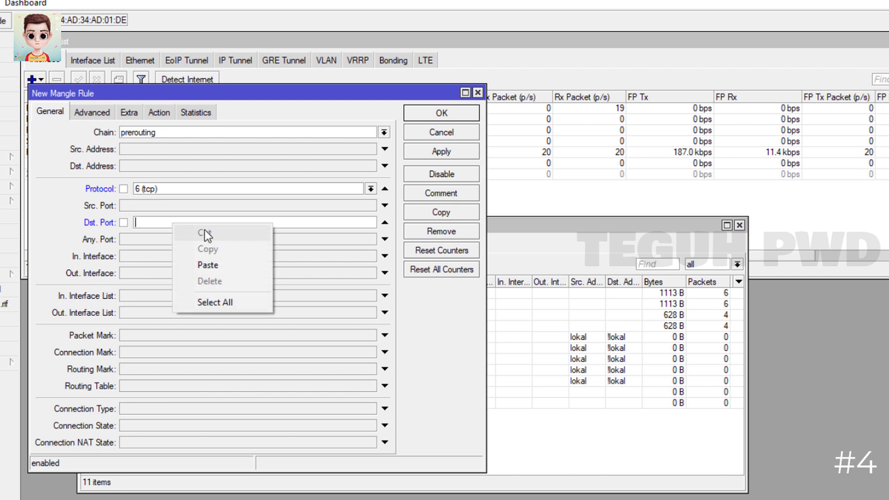
left_click(208, 263)
left_click(123, 223)
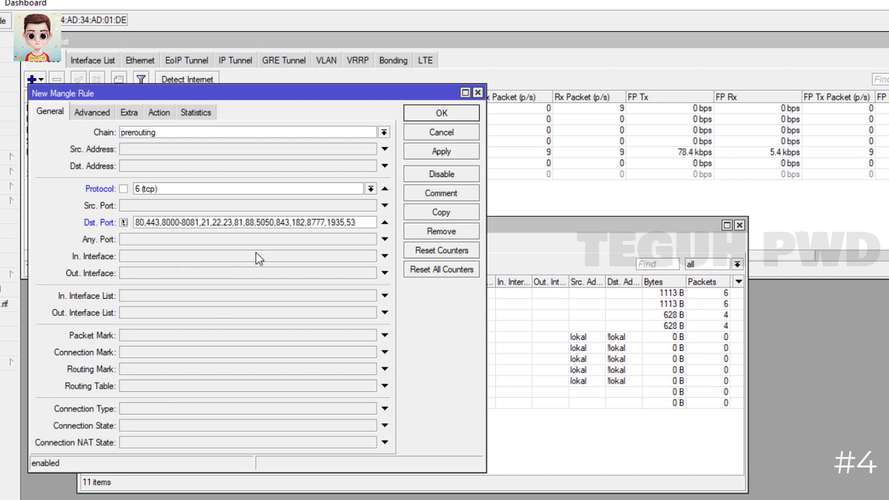
Set the new mangle rule's source address list to lokal and its destination address list to anything except lokal
left_click(153, 117)
left_click(94, 113)
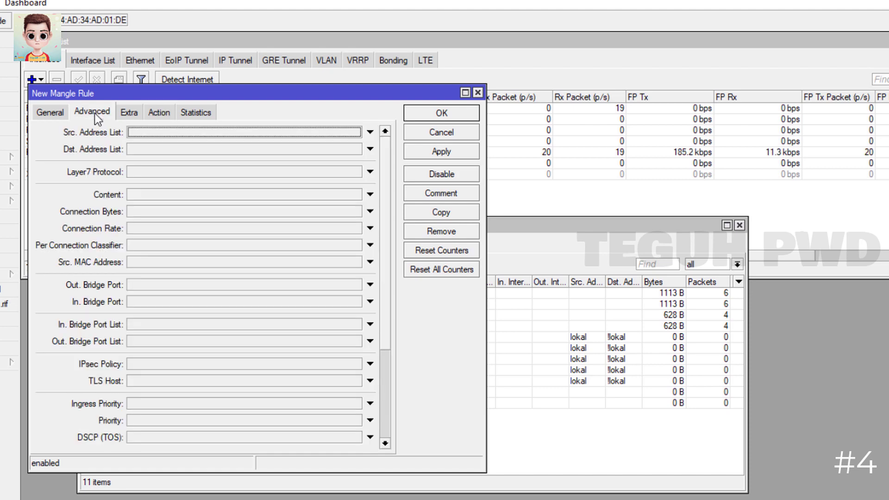
left_click(222, 132)
left_click(356, 132)
left_click(185, 138)
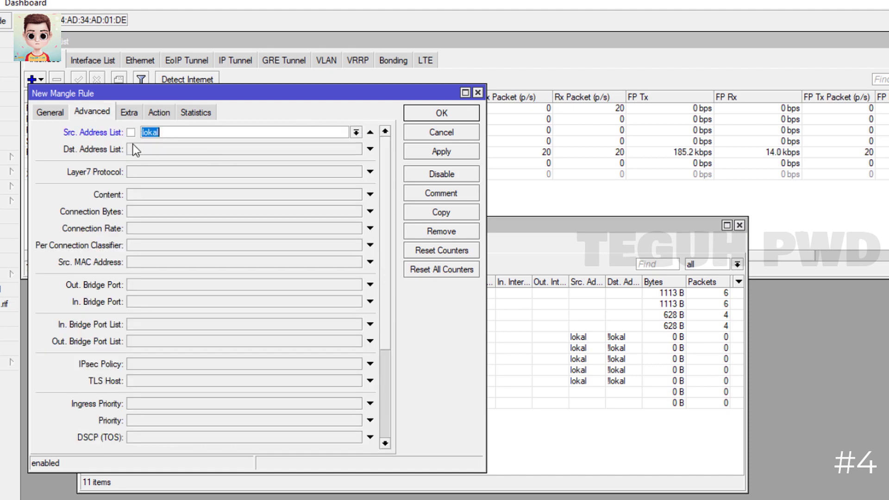
left_click(226, 149)
left_click(356, 149)
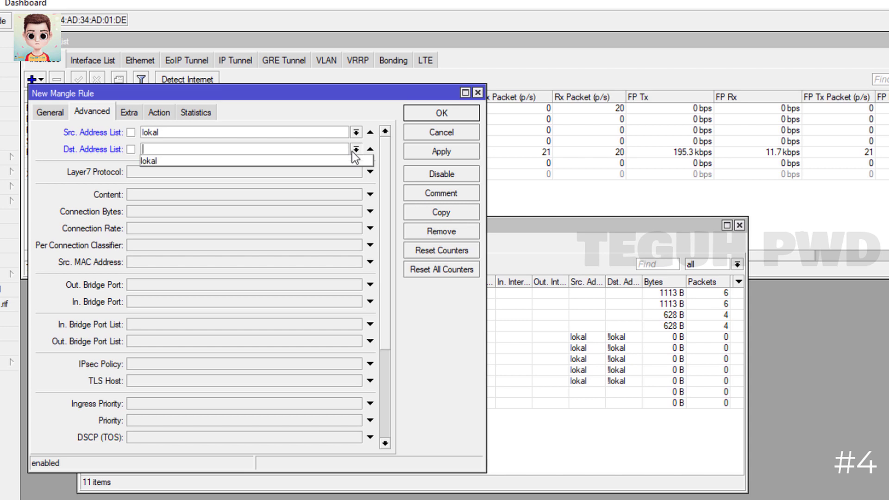
left_click(202, 160)
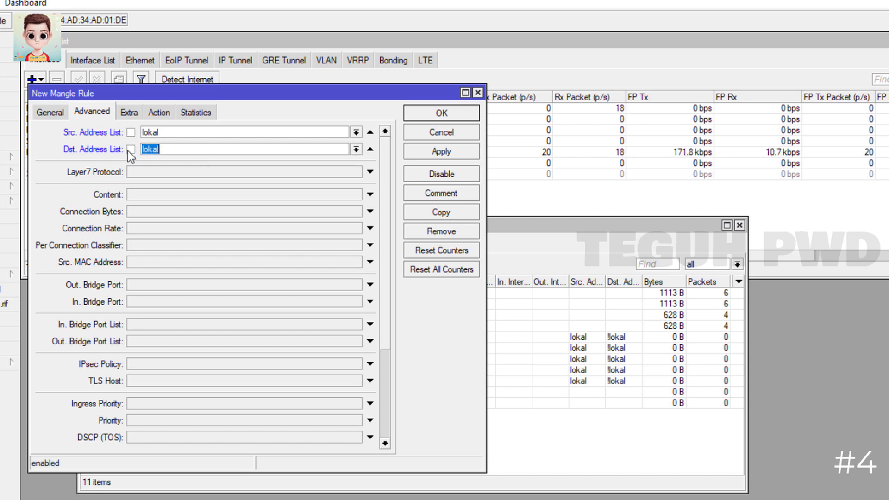
left_click(130, 149)
Set the tcp rule's action to mark routing with new routing mark r-game, disable Passthrough, and apply the rule
left_click(159, 113)
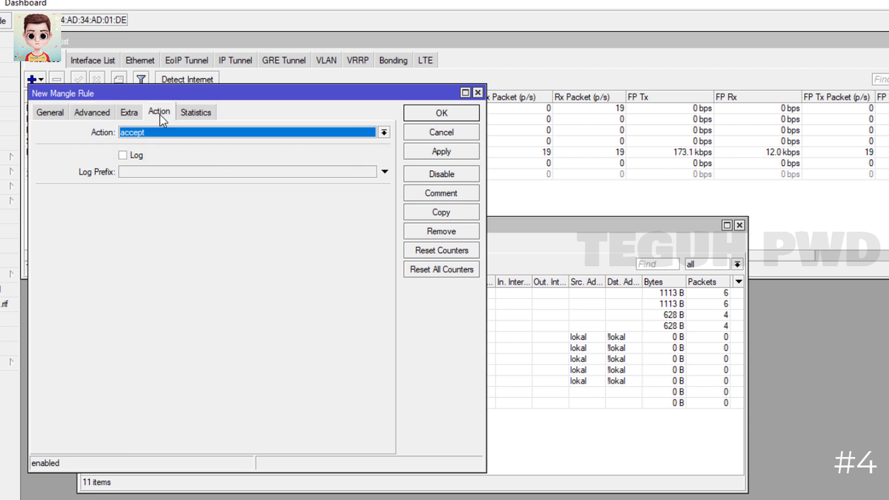
left_click(155, 133)
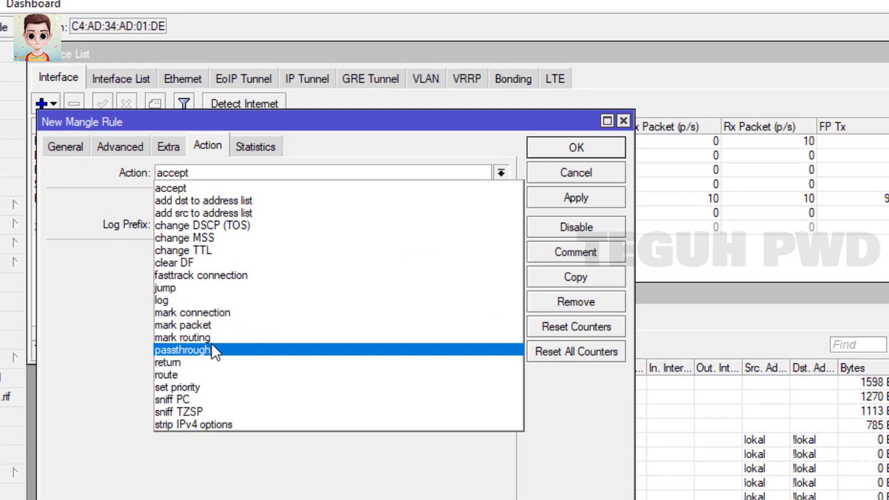
left_click(194, 336)
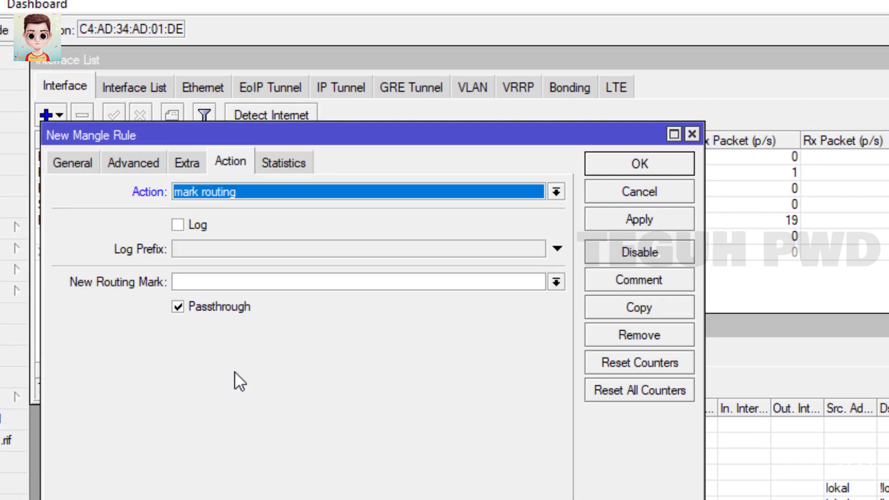
left_click(555, 282)
left_click(187, 310)
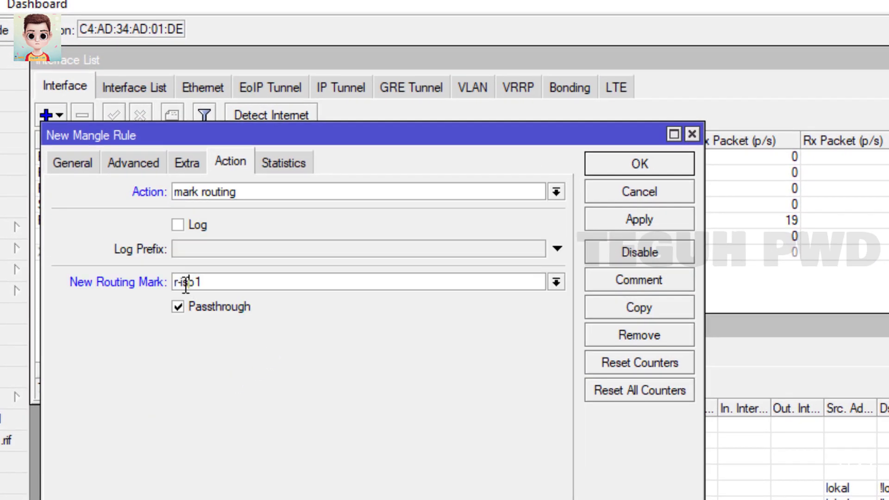
left_click_drag(180, 283, 230, 278)
type("gamew")
key("BackSpace")
left_click(617, 217)
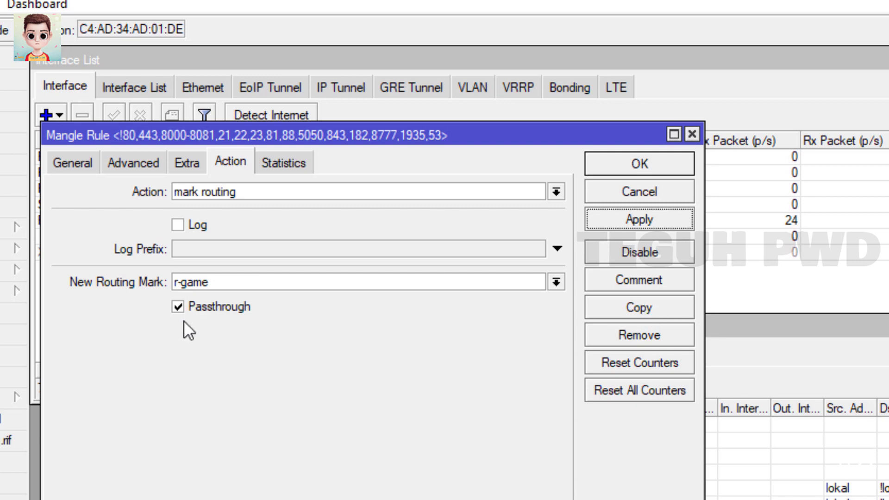
left_click(177, 306)
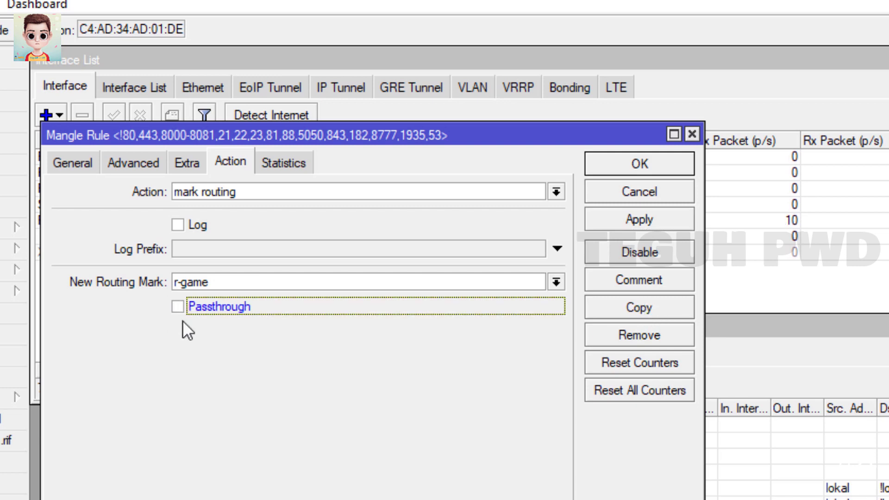
left_click(614, 226)
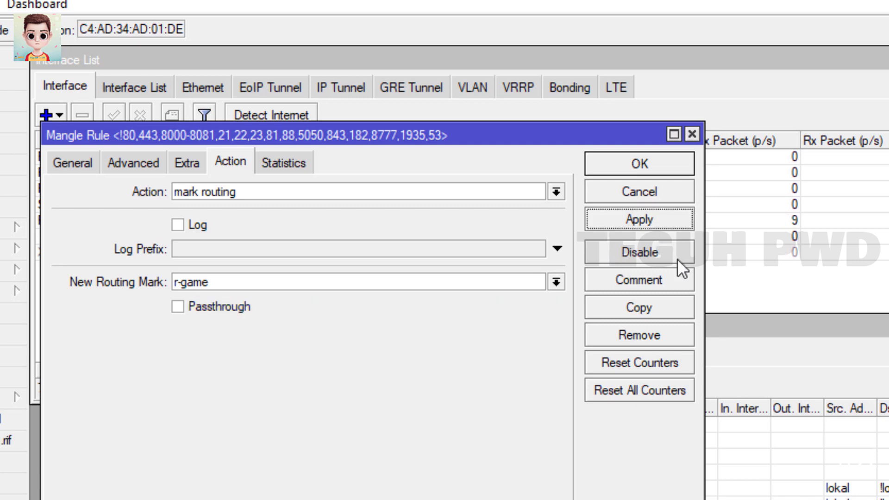
Copy the tcp game rule, set the copy's protocol to udp, apply it, and close both rules
left_click(651, 304)
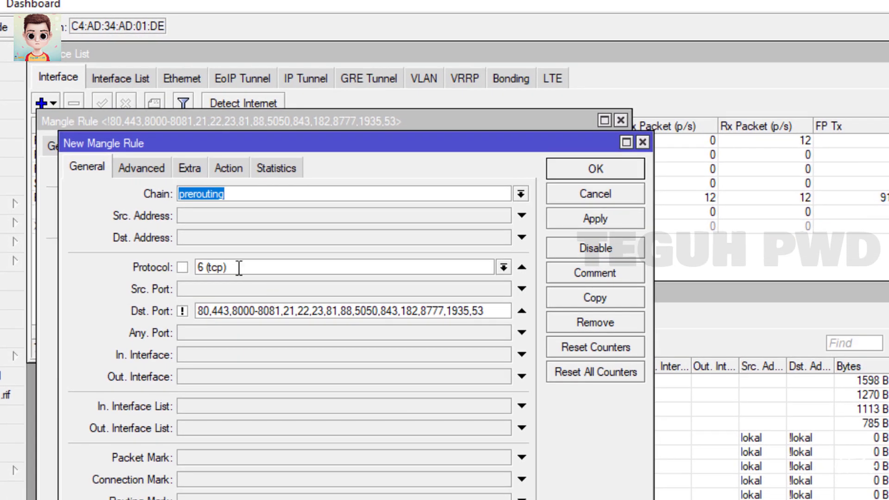
left_click_drag(266, 297, 224, 299)
type("u")
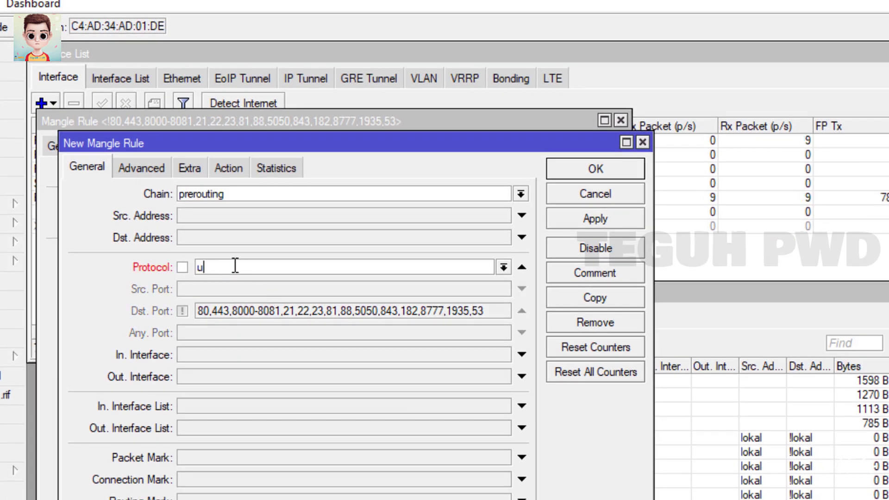
type("dp")
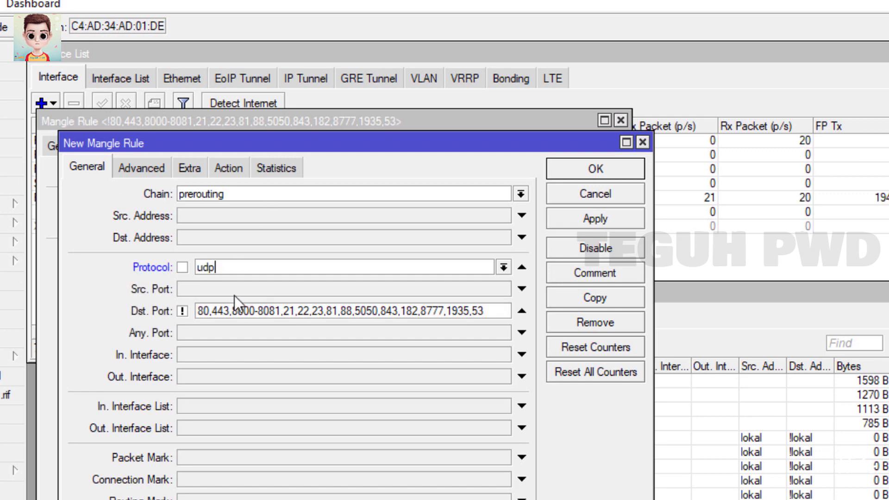
left_click(131, 170)
left_click(234, 167)
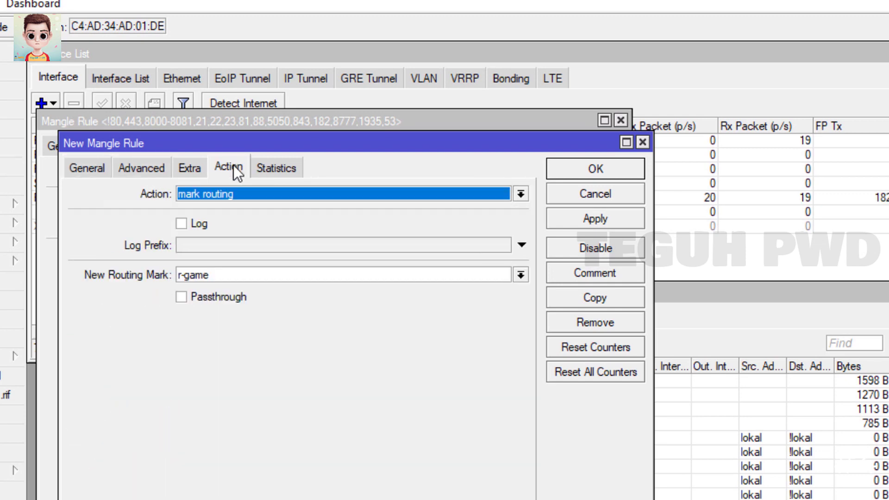
left_click(612, 218)
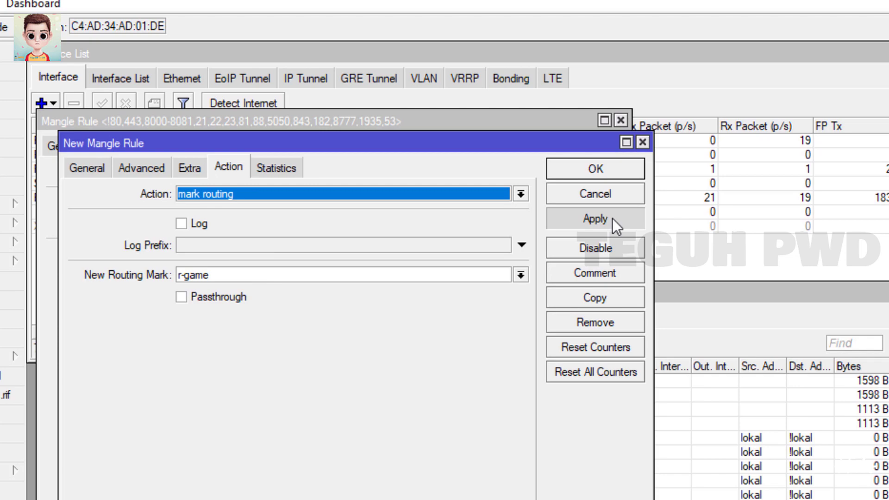
left_click(598, 171)
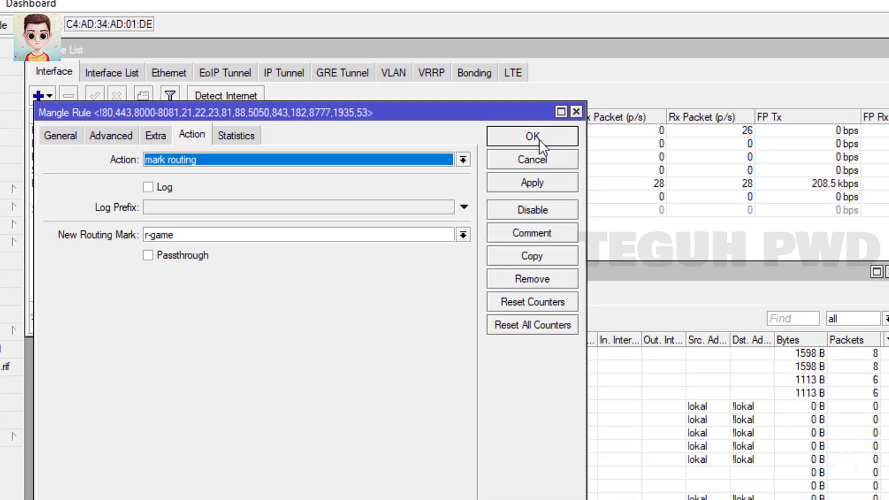
left_click(538, 140)
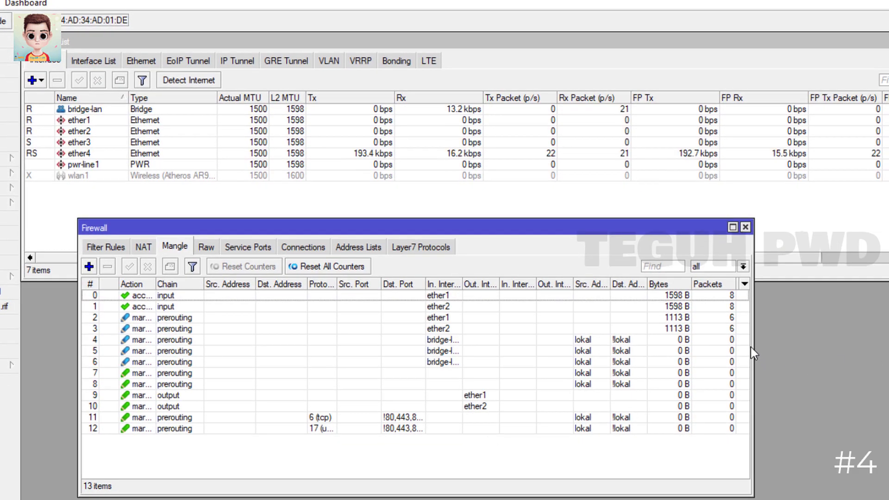
Widen the Firewall window and add the comment "input" to the ether1 input rule
left_click_drag(753, 344, 884, 345)
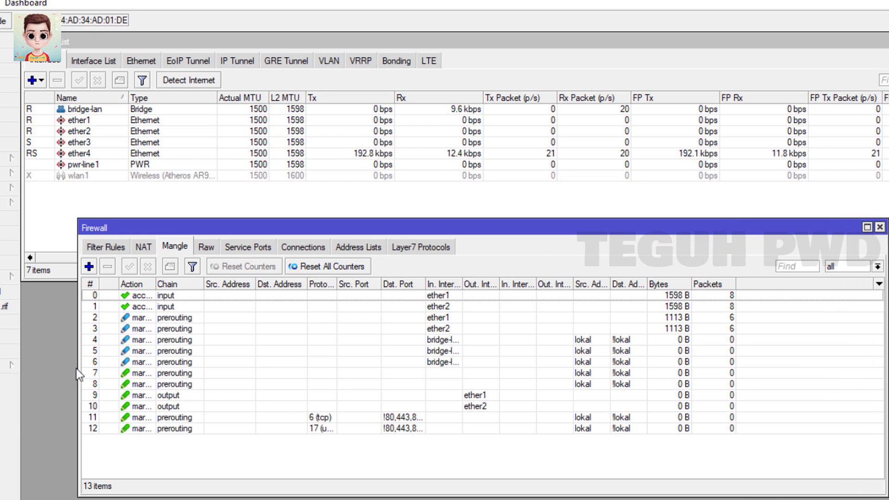
left_click(167, 297)
left_click(170, 266)
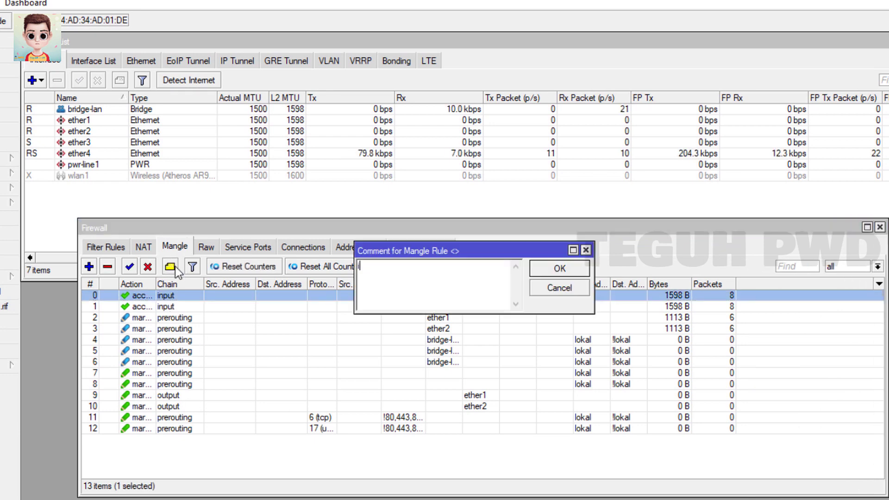
type("input")
key("Return")
Add the comment "koneksi" to the prerouting mangle rule with in-interface ether1
left_click(189, 330)
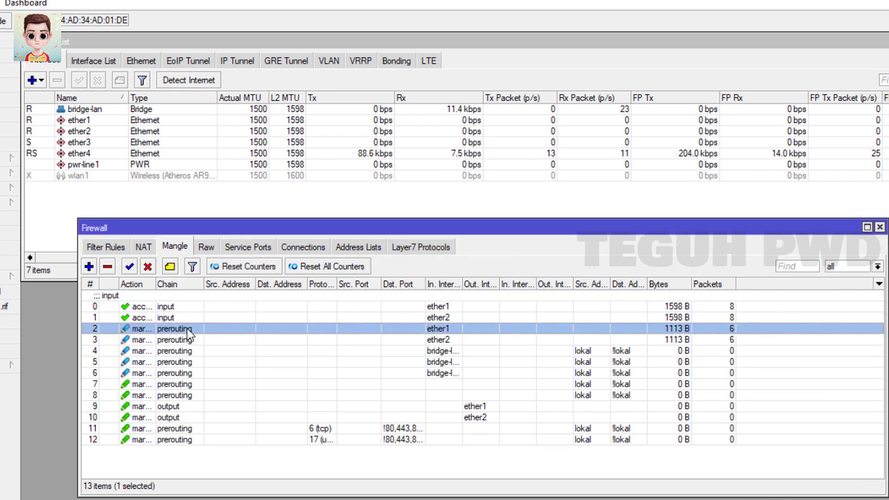
left_click(171, 267)
type("ko")
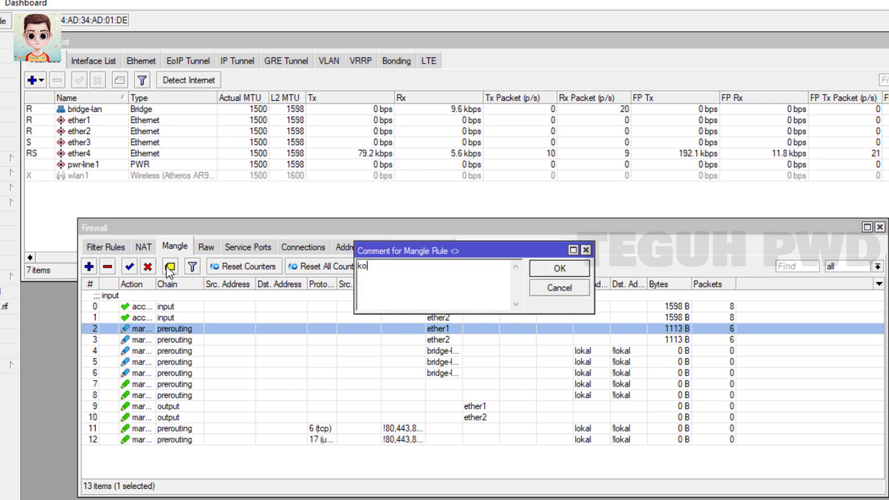
type("neksi")
key("Return")
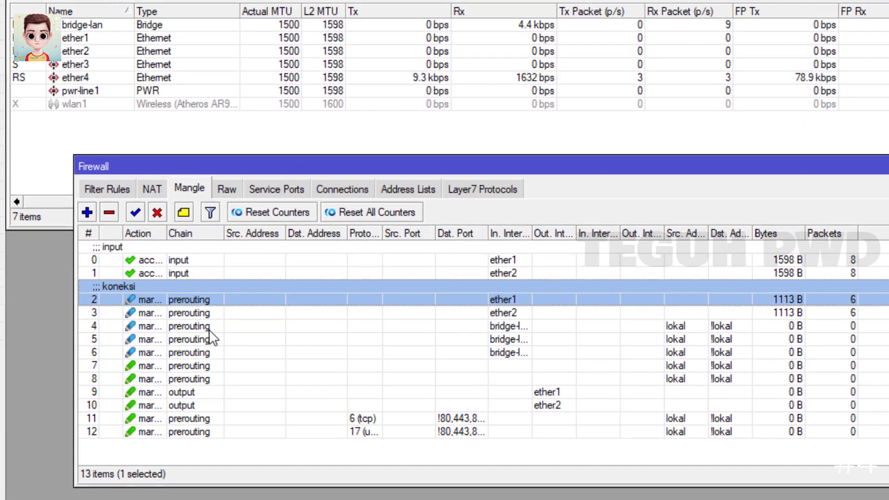
Add the comment "pcc" to the first prerouting mangle rule for the LAN bridge
left_click(198, 349)
left_click(175, 246)
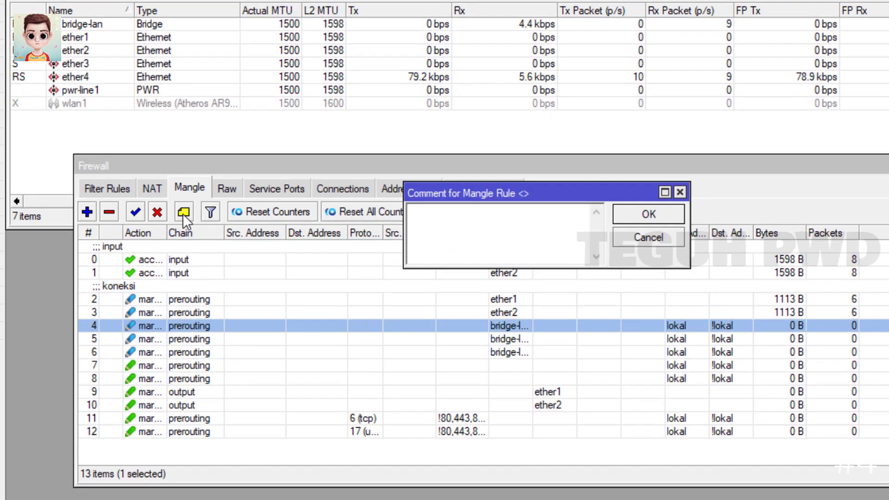
type("pcc")
key("Return")
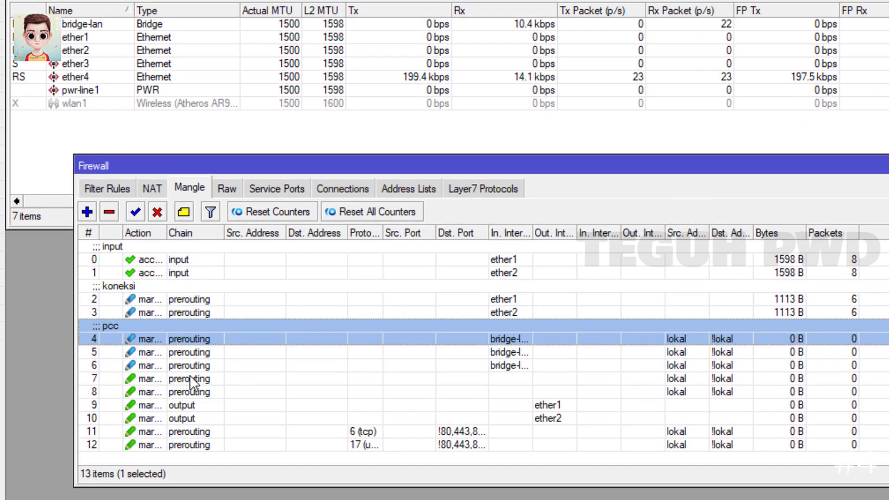
Add the comment "routing" to mangle rule 7, the first prerouting rule below the LAN bridge rules
left_click(189, 377)
left_click(184, 211)
type("ro")
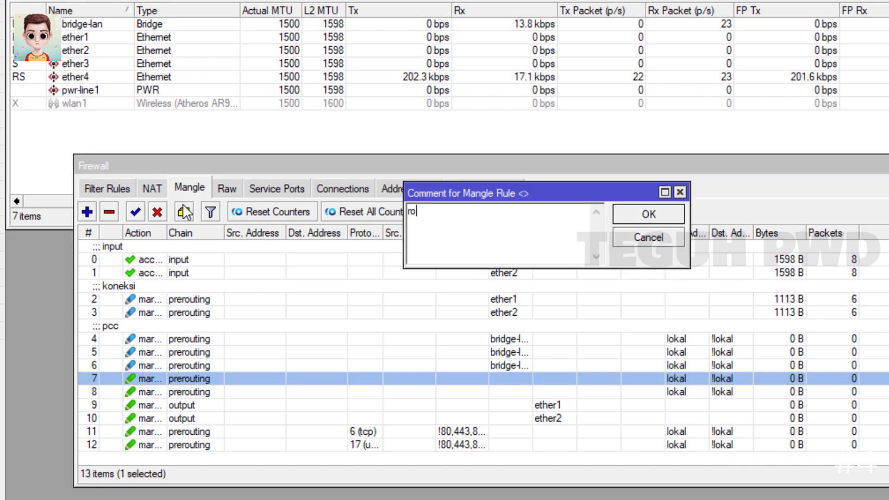
type("uting")
key("Return")
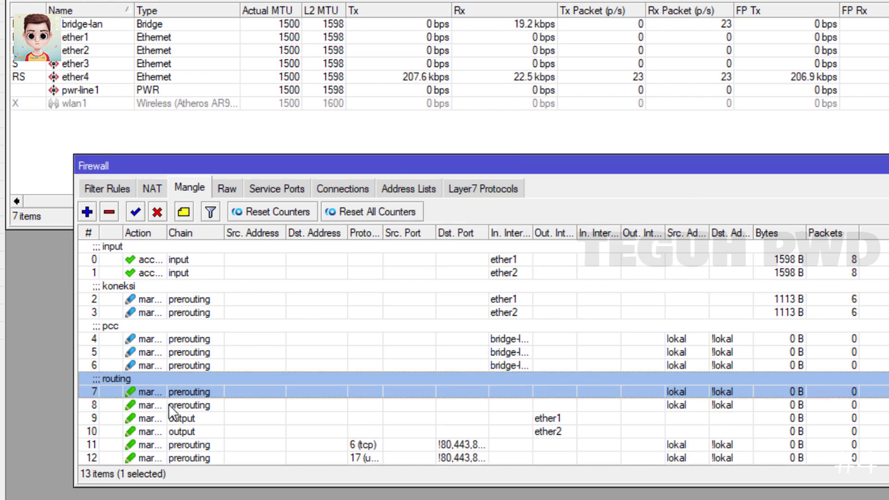
Add the comment "output" to the output mangle rule with out-interface ether1
left_click(193, 418)
left_click(184, 211)
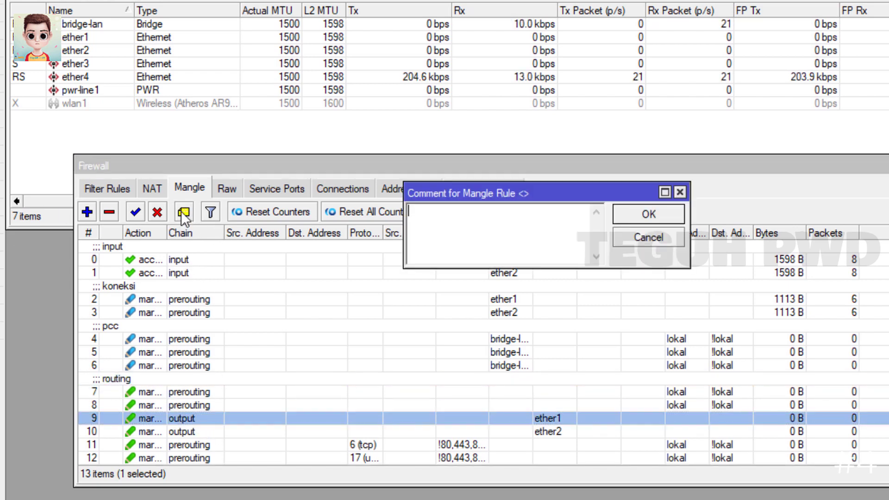
type("outpur")
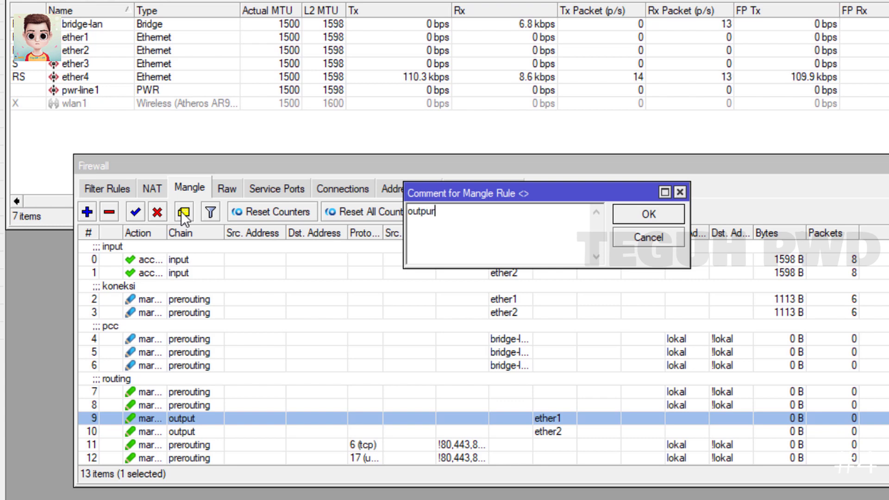
key("Return")
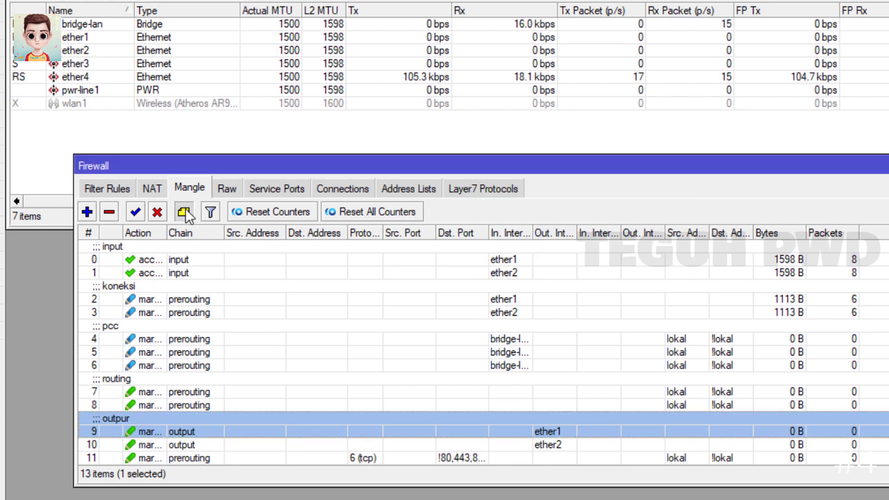
left_click(184, 212)
key("End")
key("BackSpace")
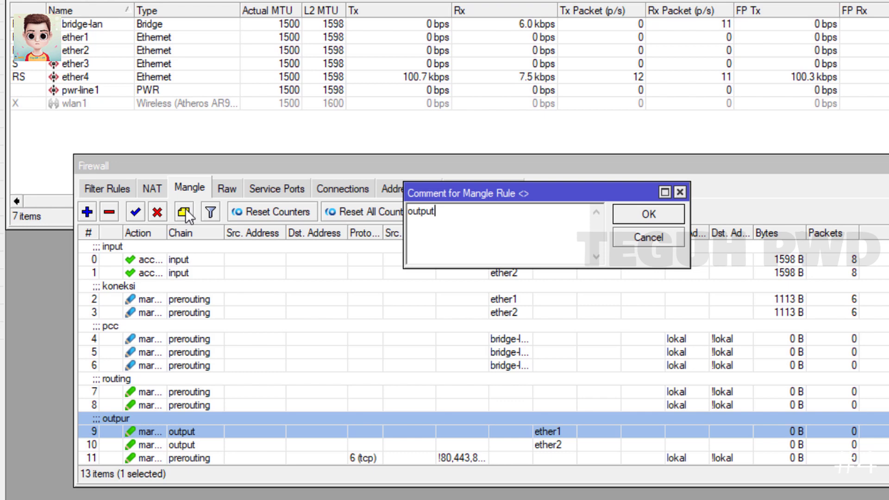
key("Return")
Add the comment "game" to the tcp prerouting rule with the excluded destination ports
scroll(203, 420, "down", 1)
left_click(199, 444)
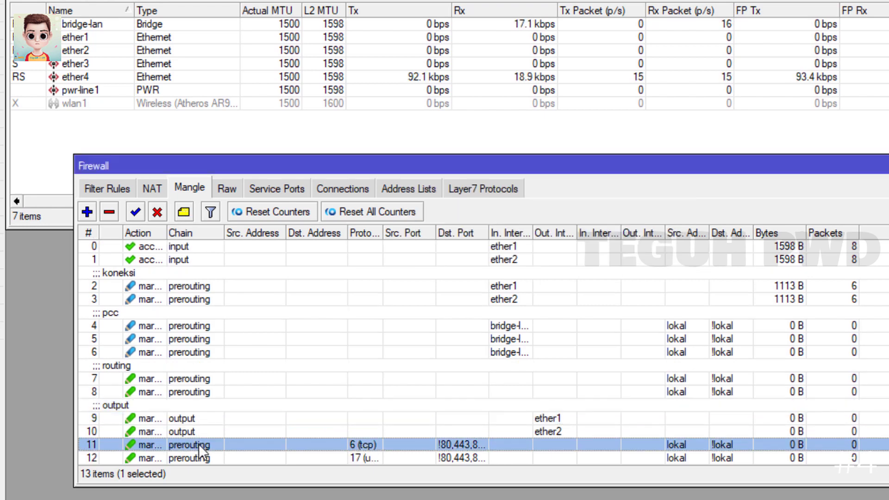
left_click(189, 211)
type("g")
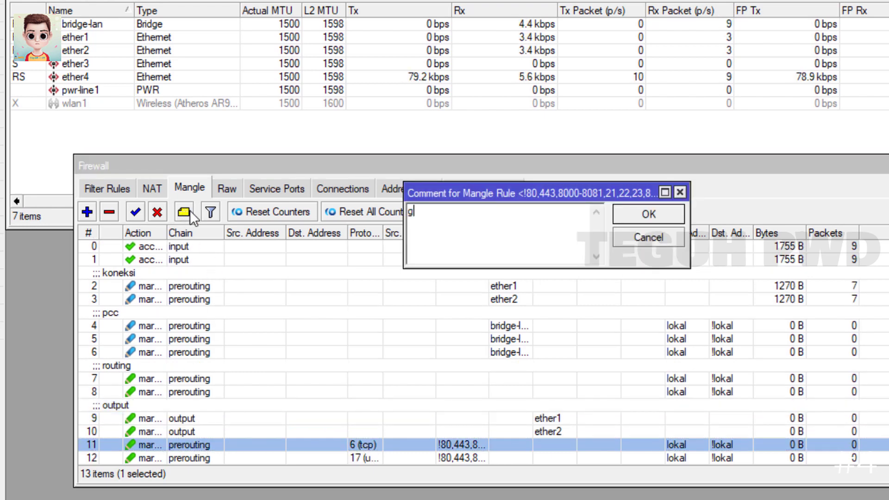
type("ame")
key("Return")
Move the two game mangle rules (tcp and udp) directly above the pcc rules
scroll(213, 395, "down", 1)
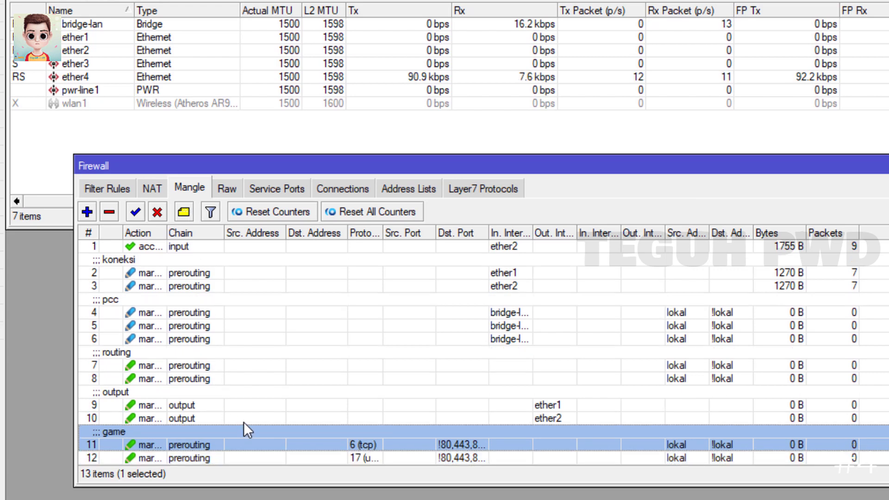
left_click(223, 455, "shift")
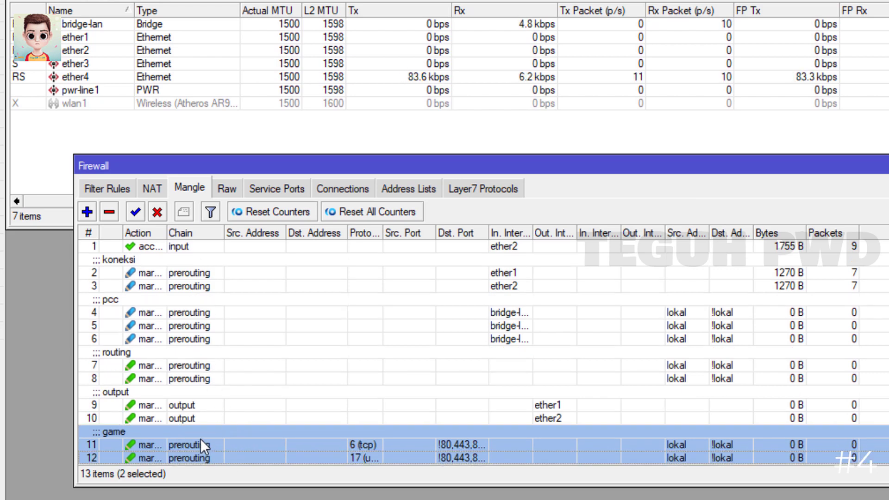
left_click_drag(201, 440, 192, 301)
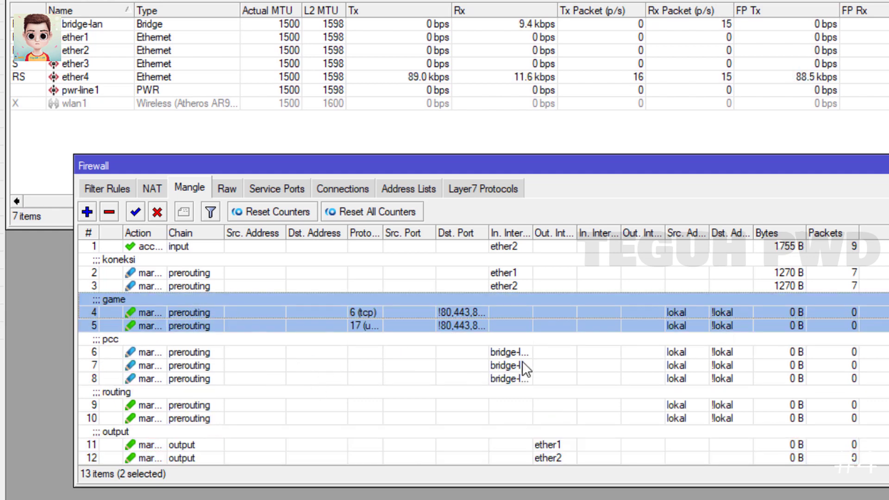
Review the order of the mangle rules from the input group through game, pcc, routing and output
left_click(215, 323)
left_click(148, 304)
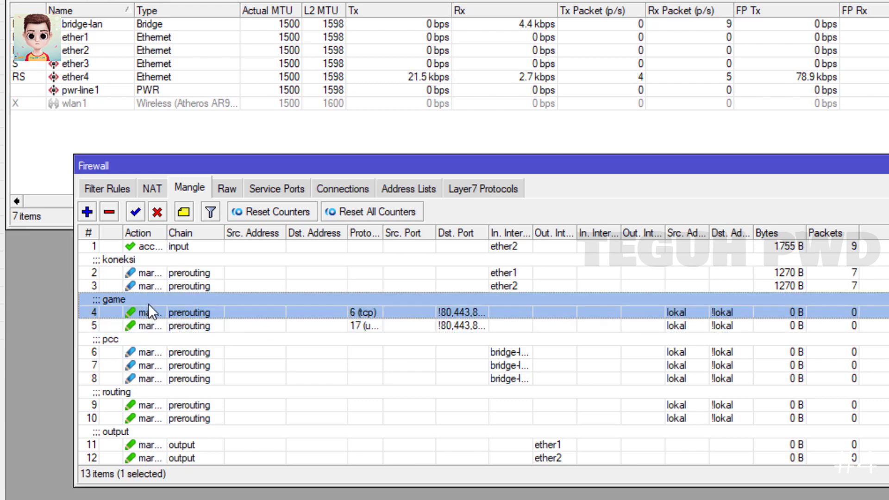
left_click(123, 339)
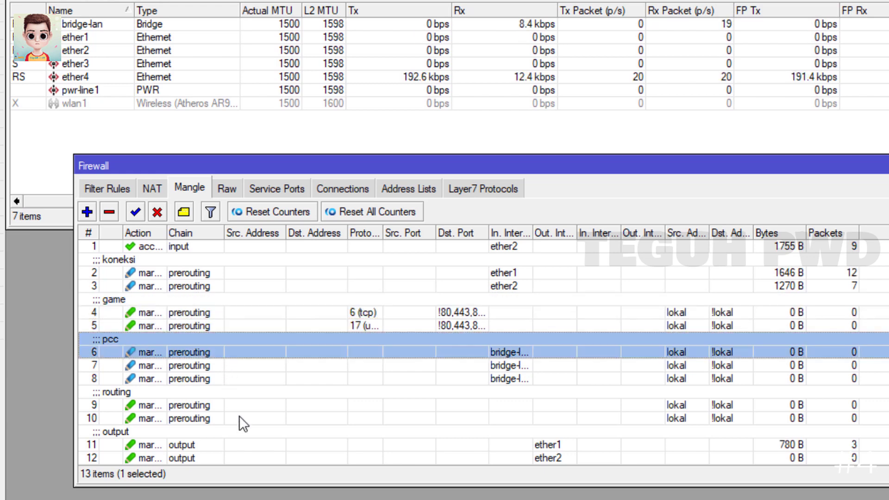
scroll(239, 415, "up", 2)
scroll(243, 342, "down", 2)
scroll(243, 365, "up", 2)
scroll(242, 365, "down", 2)
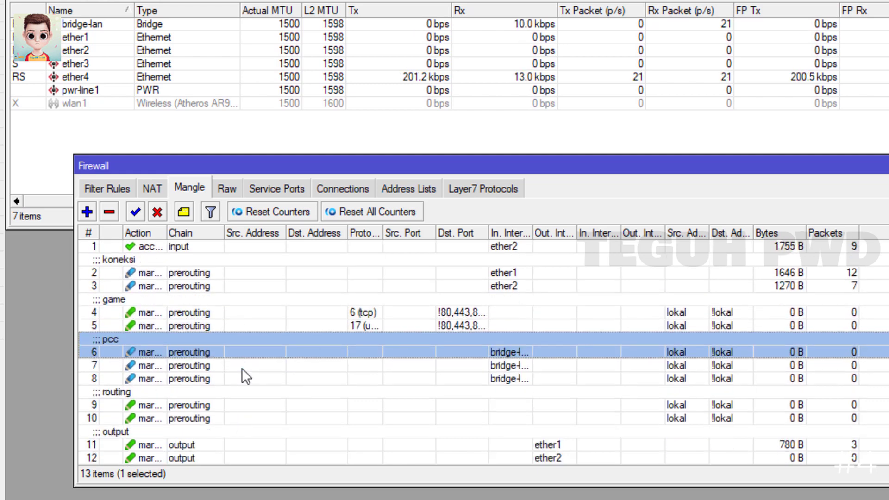
scroll(243, 359, "up", 1)
scroll(242, 358, "up", 1)
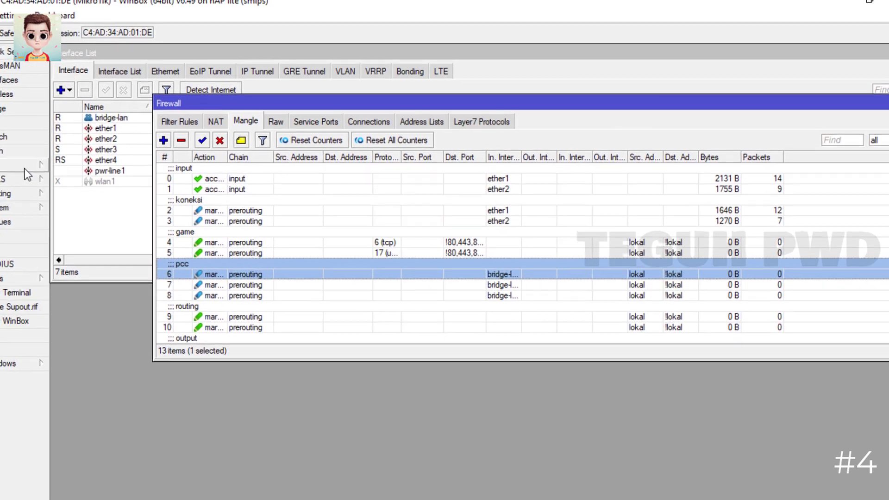
Open the IP route list and copy the default route via 192.168.8.1 into a new route
left_click(9, 162)
left_click(123, 387)
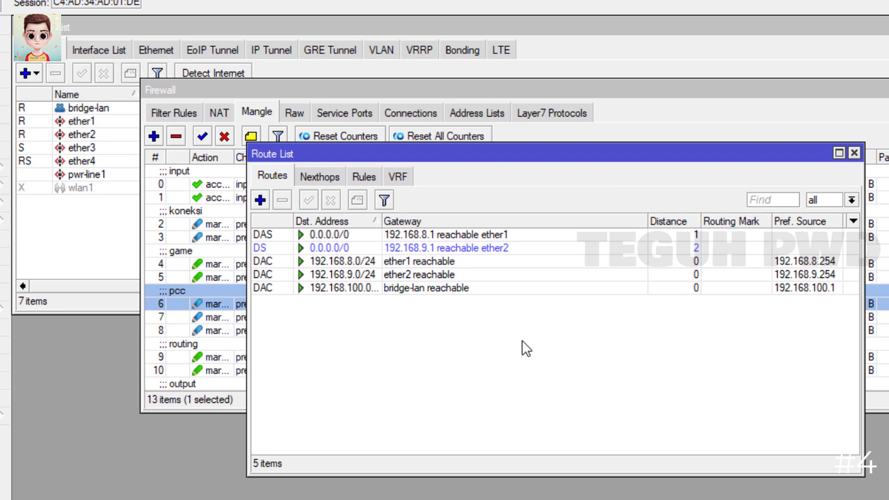
double_click(448, 235)
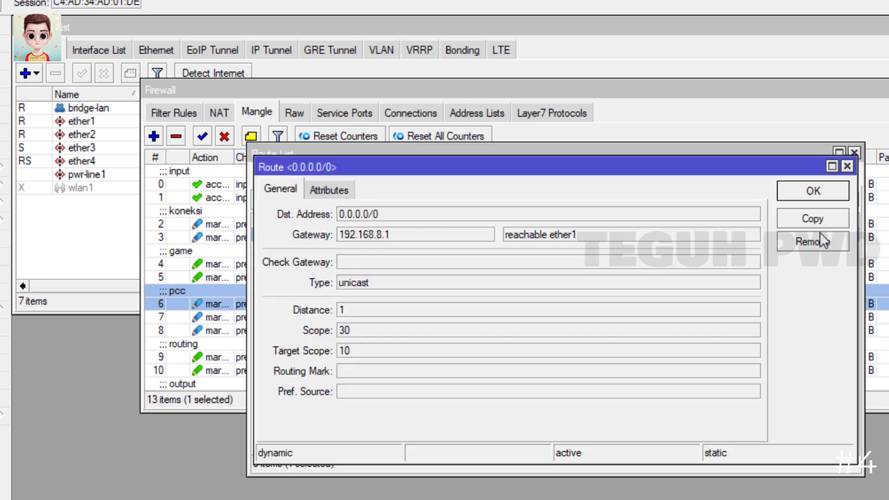
left_click(813, 220)
left_click_drag(388, 235, 316, 236)
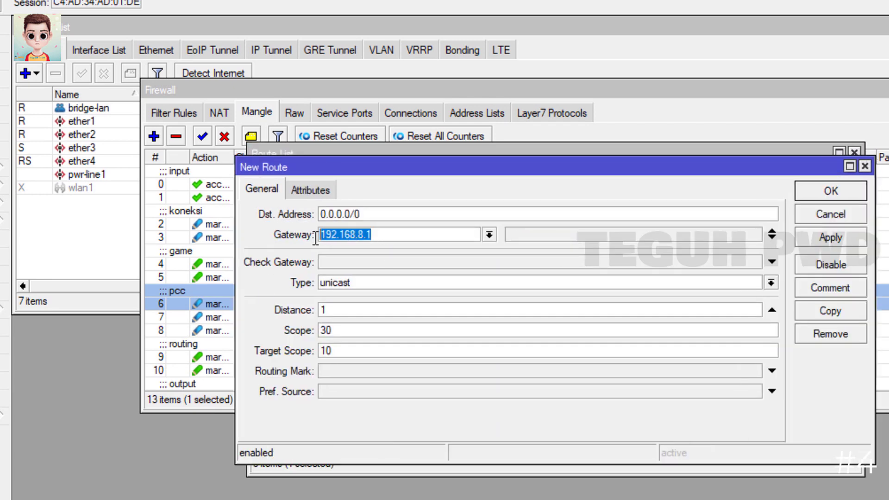
left_click(346, 236)
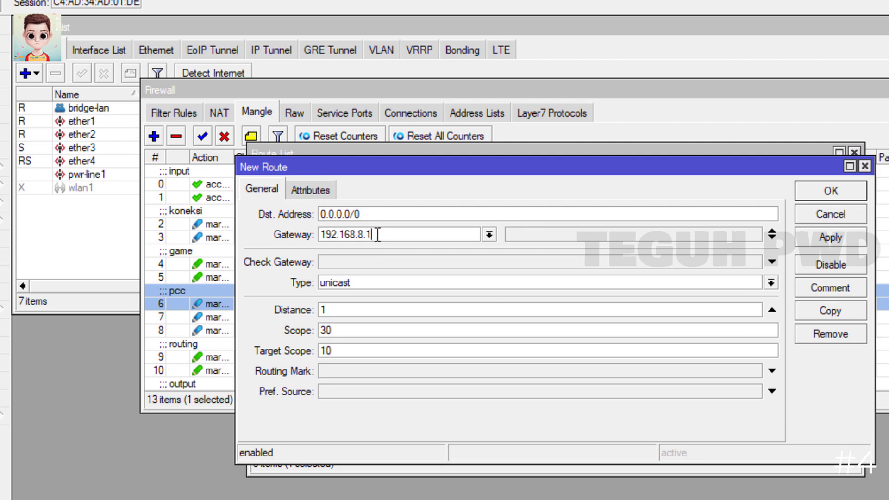
Set the new ether1 route's gateway check to ping and its routing mark to r-isp1, and save it
left_click(335, 263)
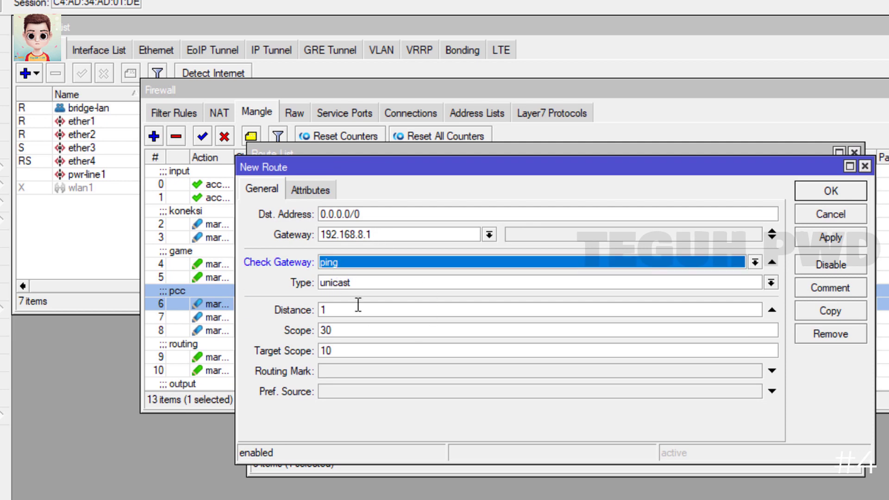
left_click(353, 374)
left_click(754, 370)
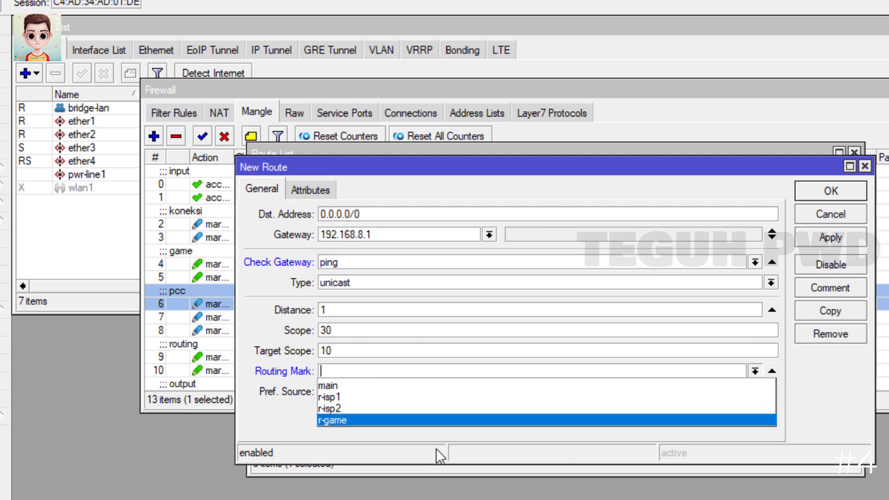
left_click(334, 397)
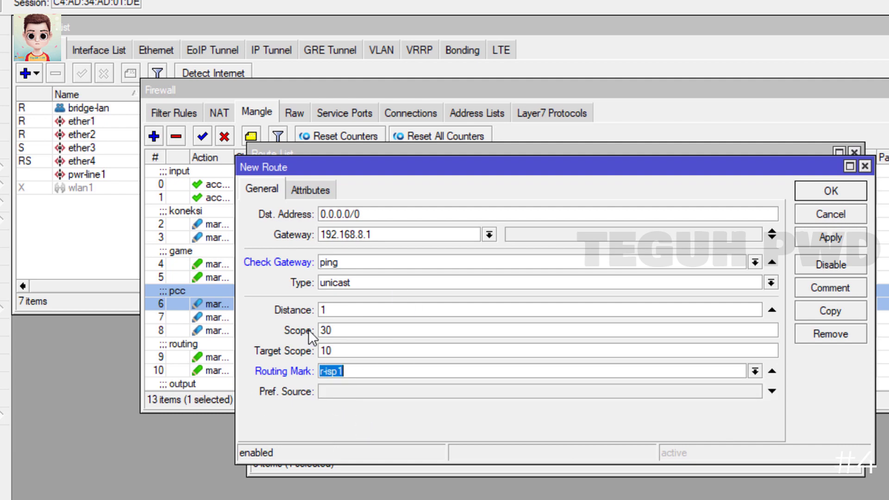
left_click(803, 238)
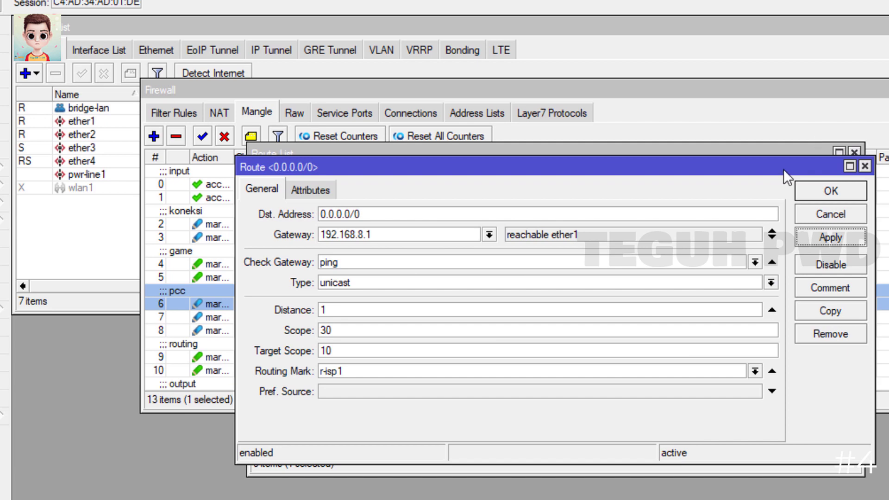
left_click(846, 189)
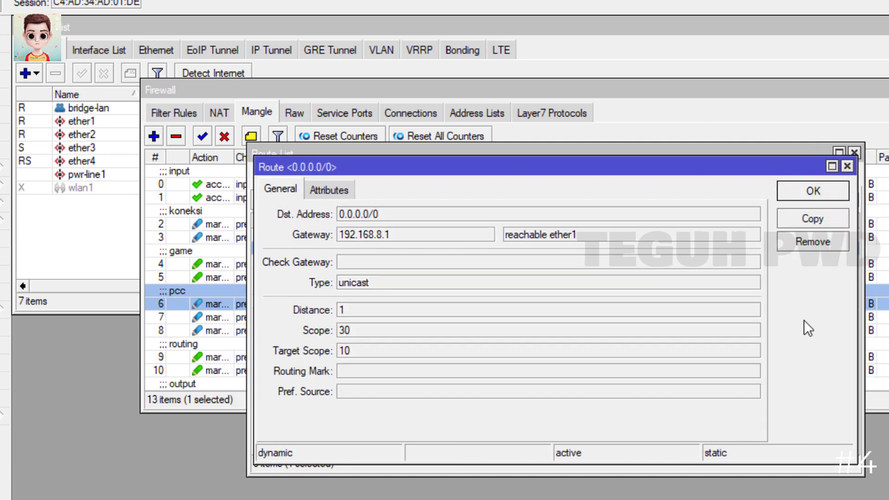
left_click(831, 196)
Copy the default route via 192.168.9.1 into a new route with gateway check ping and distance 1
double_click(486, 263)
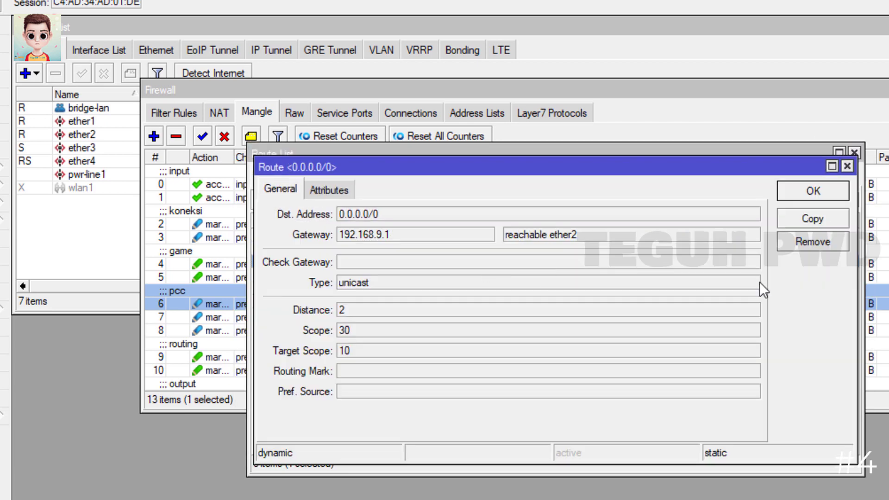
left_click(806, 219)
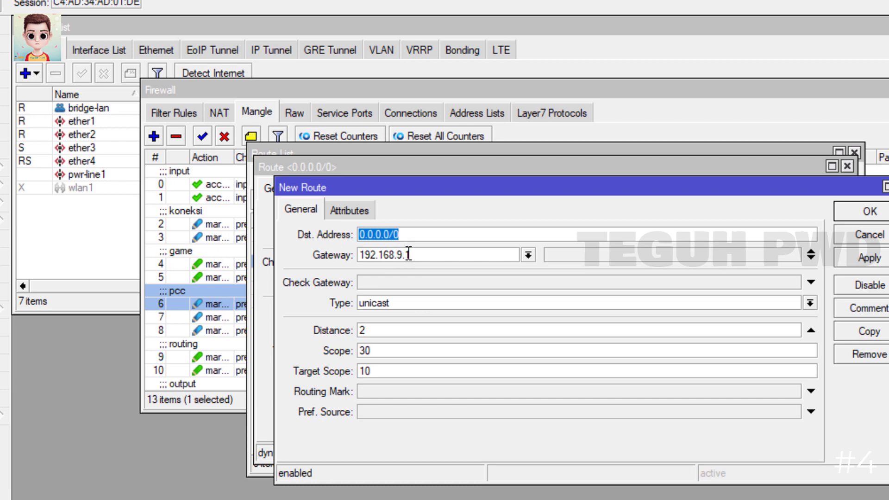
left_click(387, 283)
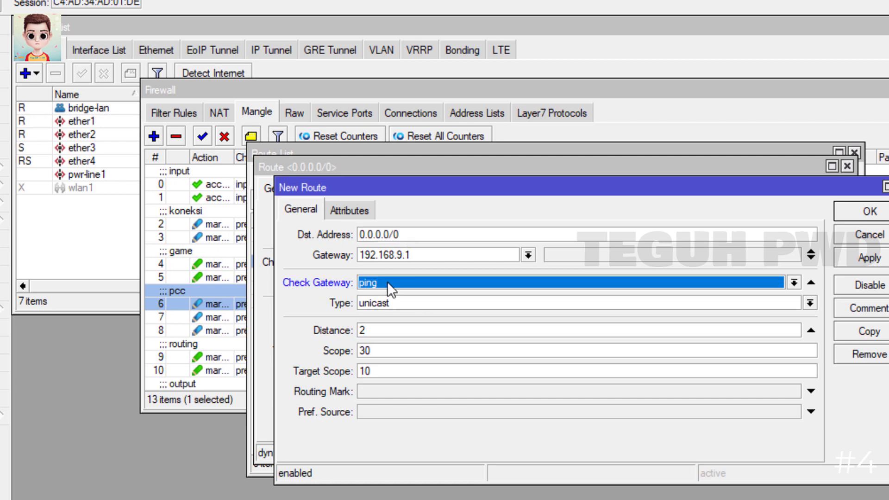
double_click(385, 333)
type("1")
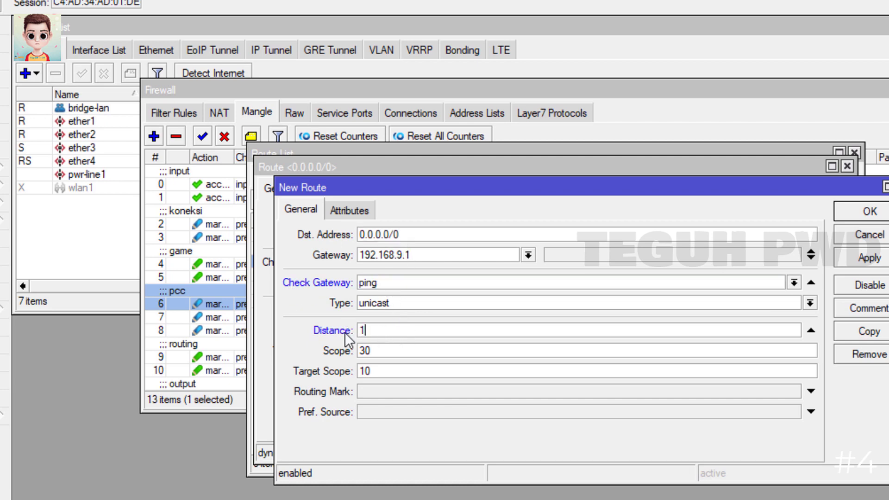
Assign routing mark r-isp2 to the new ether2 route and save it
left_click(382, 389)
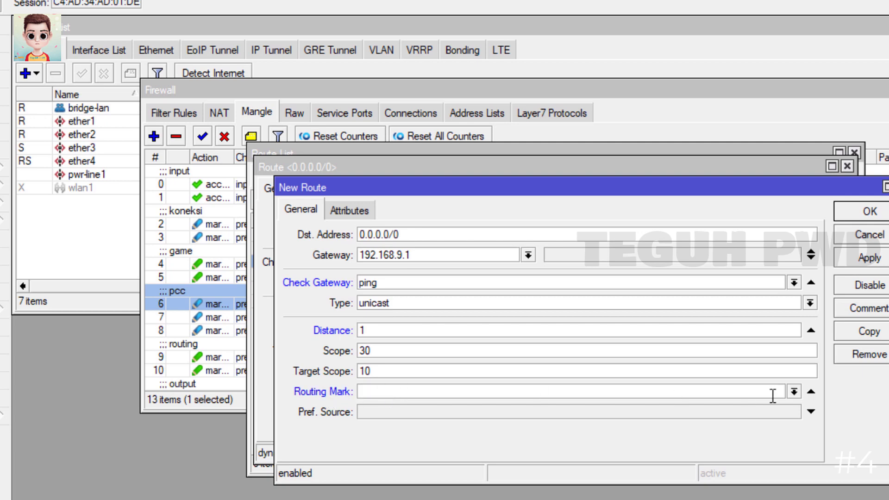
left_click(792, 392)
left_click(475, 428)
left_click(867, 264)
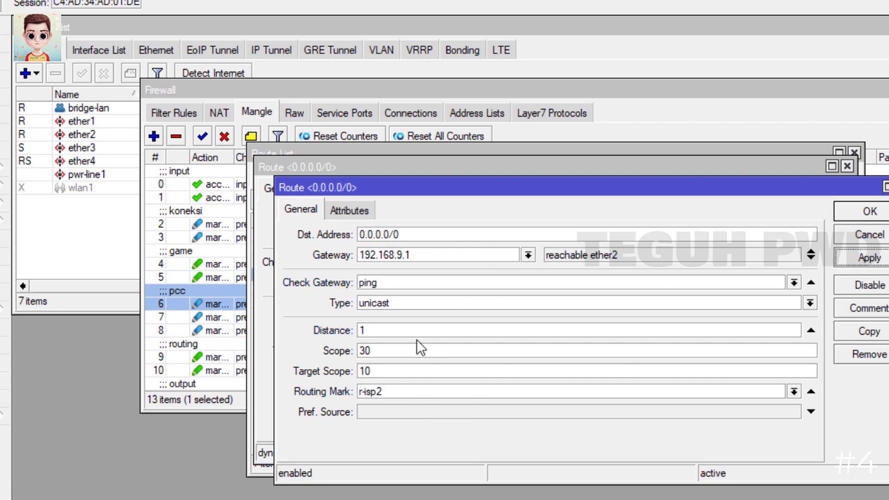
left_click(868, 212)
left_click(811, 192)
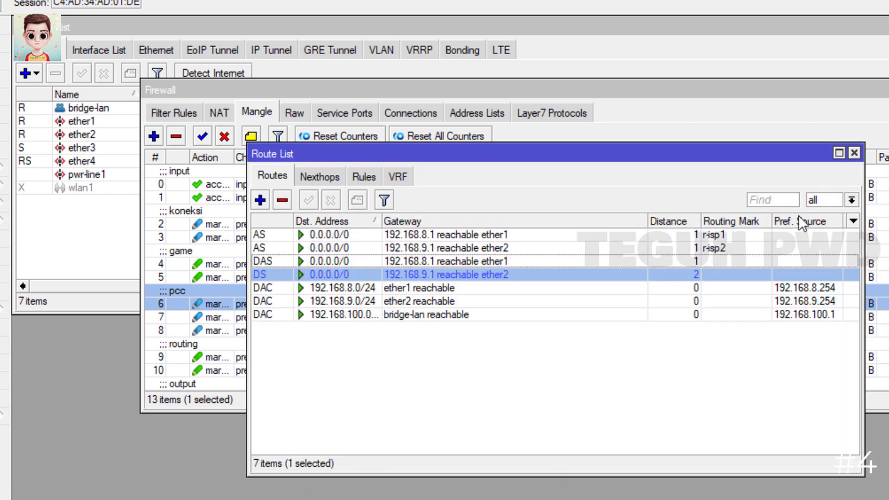
left_click(604, 377)
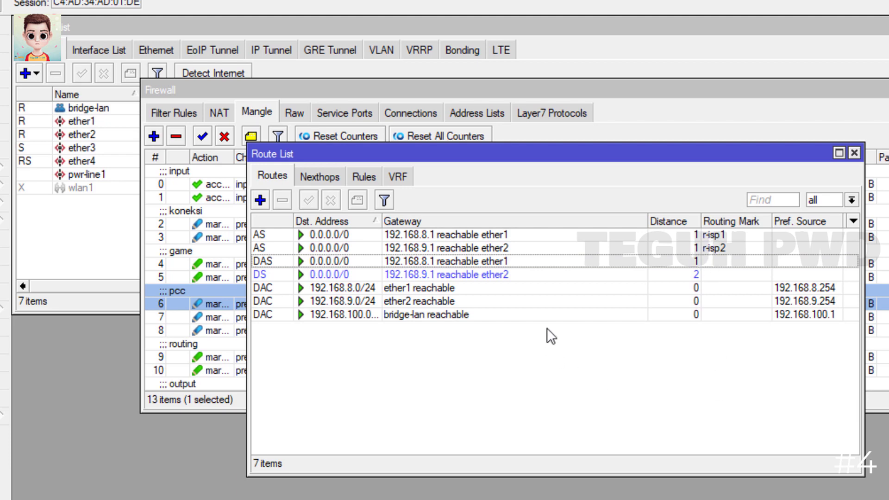
Copy the r-isp2 route via 192.168.9.1 into a new route with routing mark r-game and save it
double_click(417, 274)
left_click(846, 167)
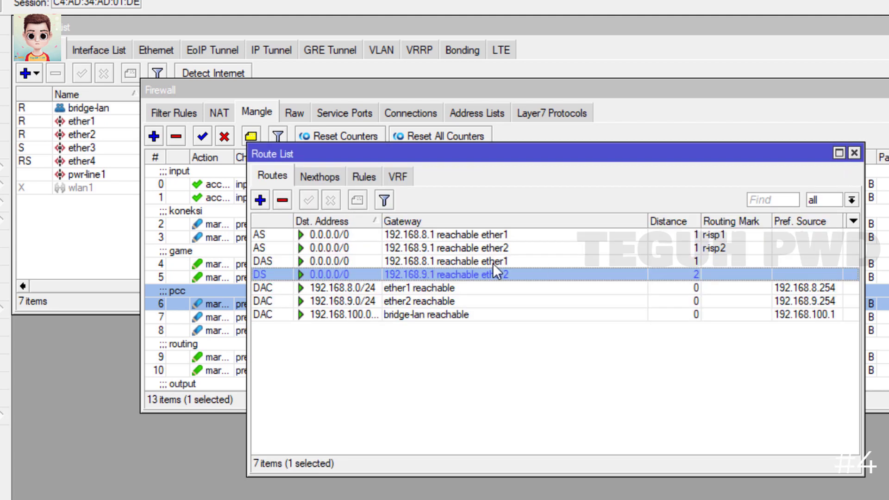
double_click(457, 248)
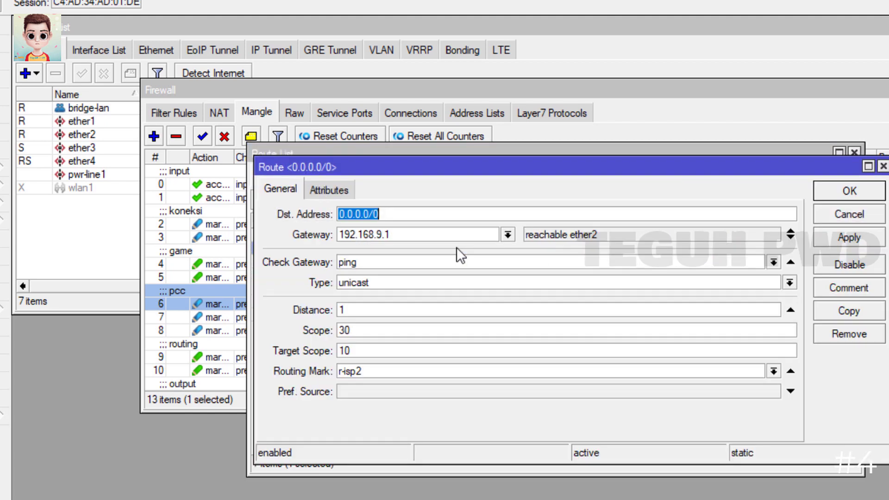
left_click(847, 315)
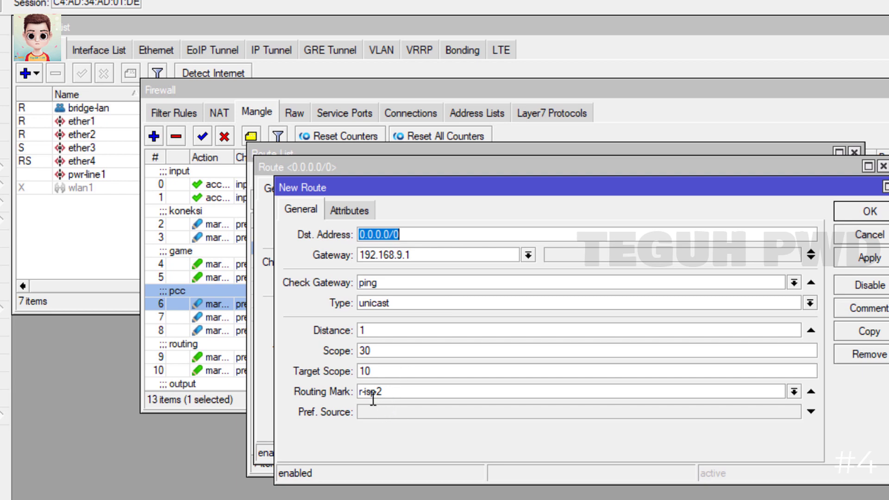
left_click(794, 391)
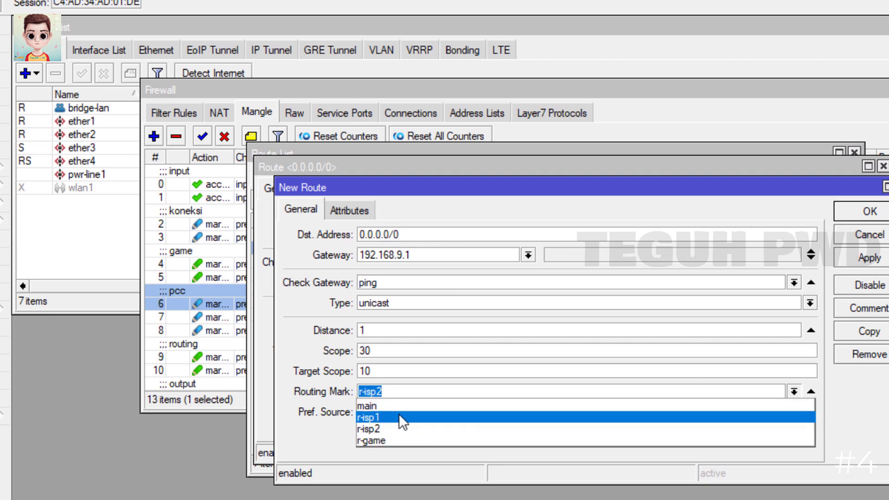
left_click(403, 440)
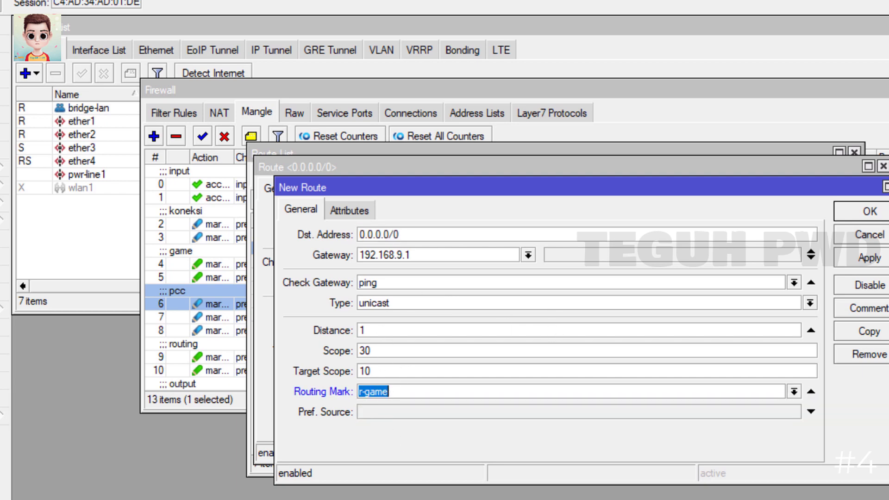
left_click(851, 255)
left_click(842, 205)
left_click(842, 206)
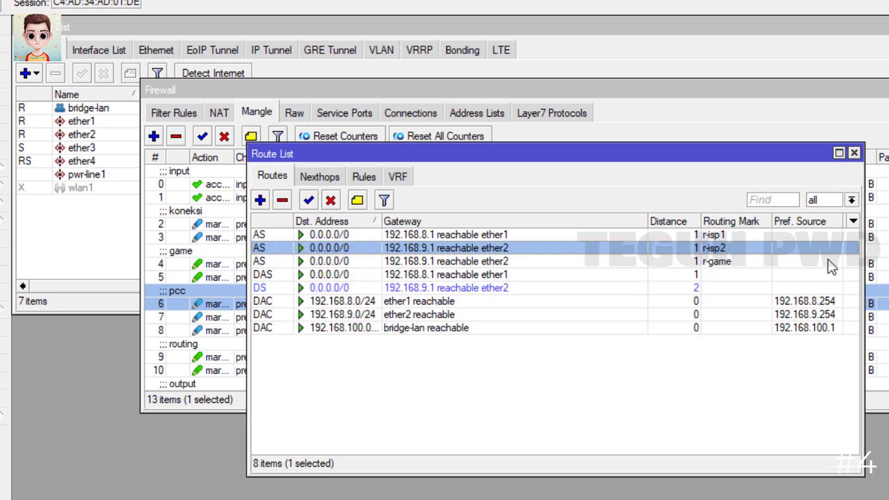
left_click(651, 365)
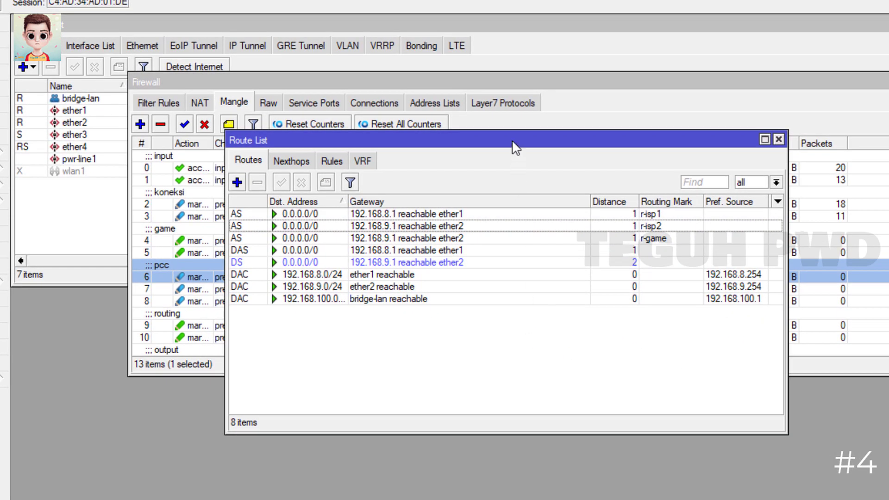
Move the route list clear of the mangle rules and examine the r-isp1, r-isp2 and r-game default routes
left_click_drag(515, 148, 287, 188)
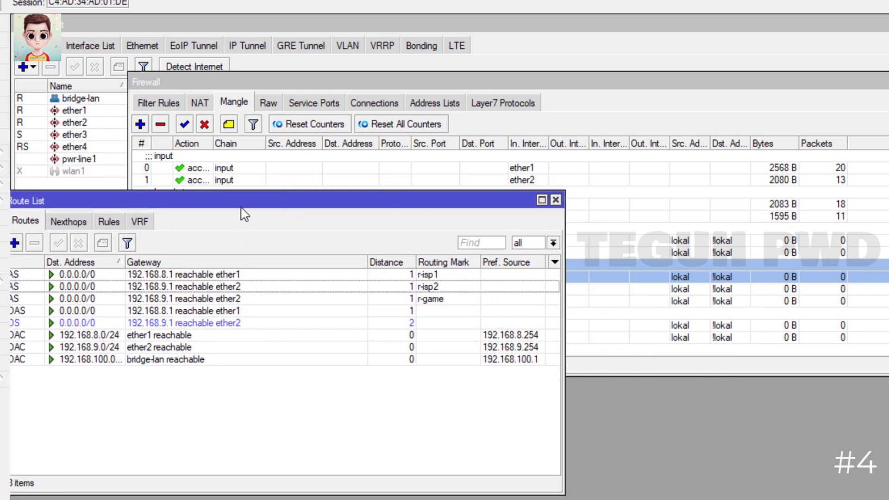
left_click_drag(241, 207, 299, 198)
left_click(463, 288)
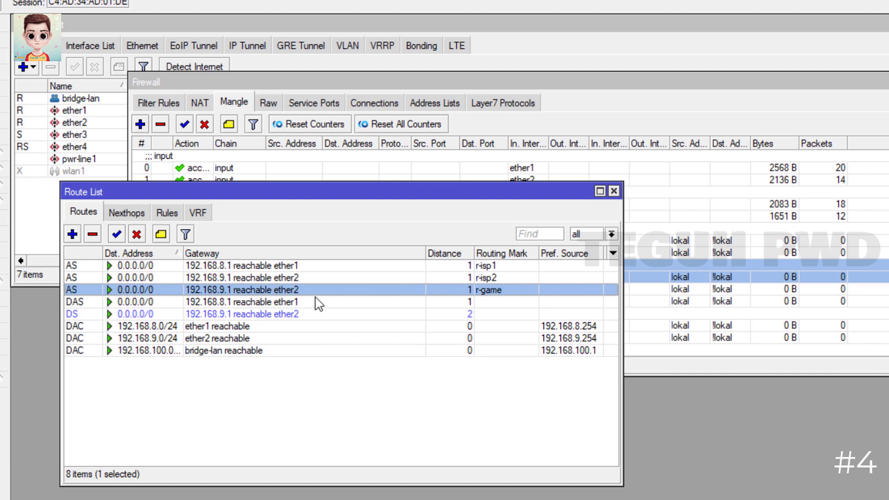
left_click(279, 267)
left_click(288, 278)
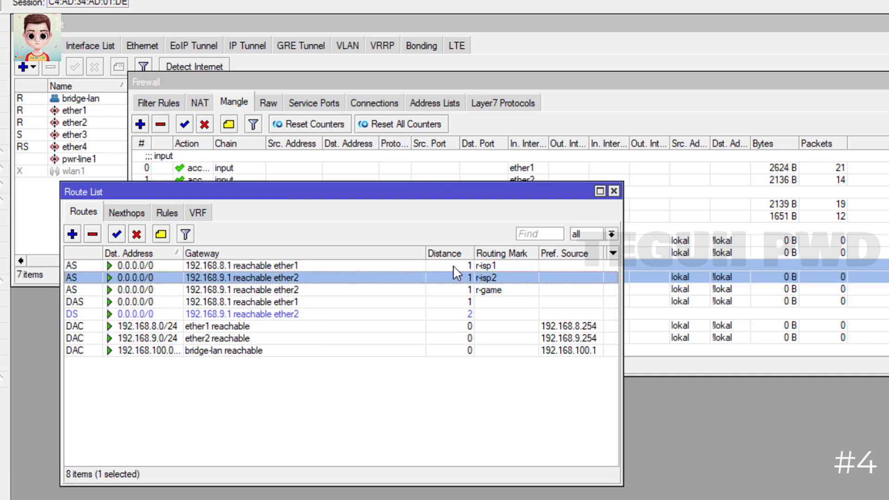
left_click(260, 266)
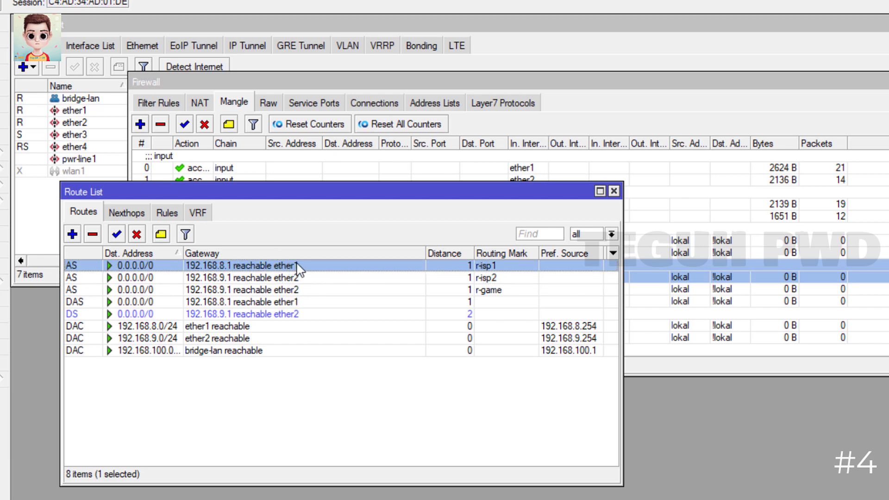
Add Connection Mark, Per Connection Classifier, New Connection Mark and New Routing Mark columns to the mangle list, and widen the classifier column
left_click_drag(554, 192, 462, 360)
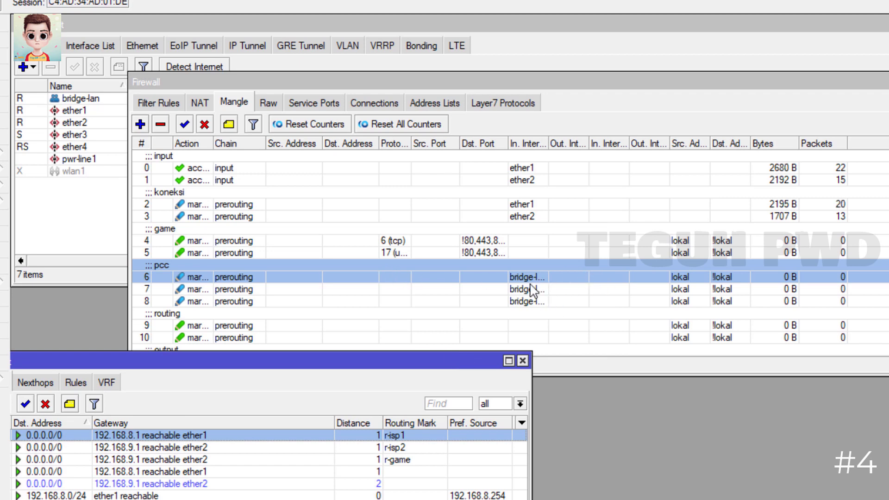
right_click(509, 278)
left_click(593, 345)
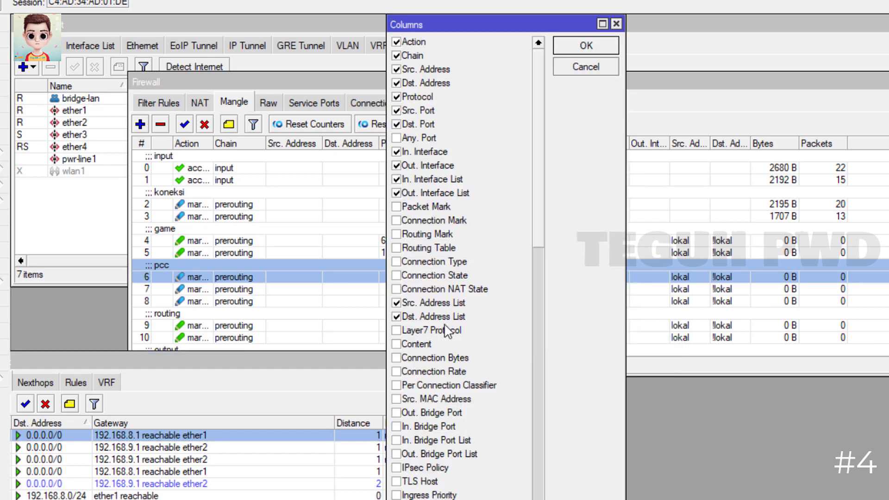
left_click(447, 384)
left_click(444, 221)
scroll(438, 375, "down", 4)
scroll(427, 463, "down", 1)
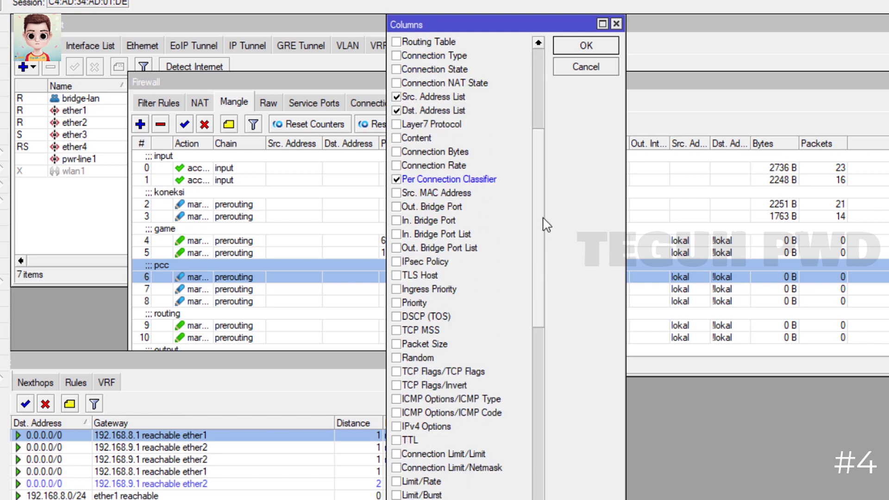
left_click_drag(542, 218, 541, 499)
left_click(414, 358)
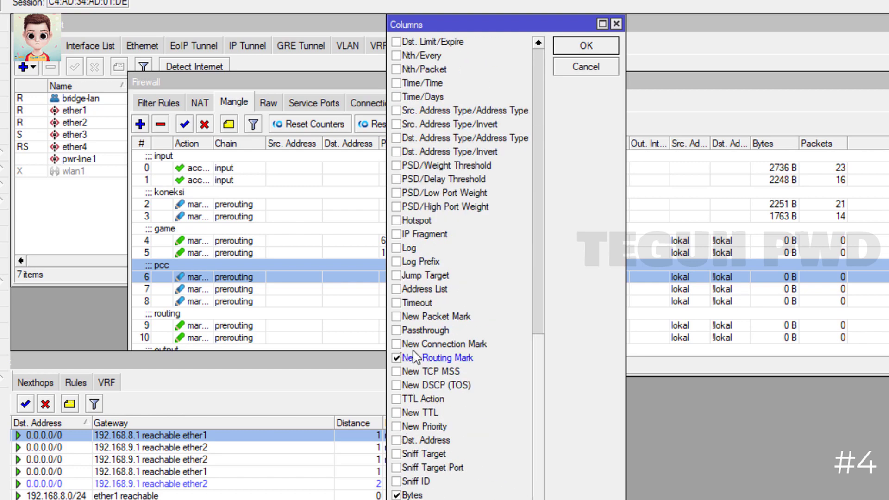
left_click(412, 344)
left_click(586, 50)
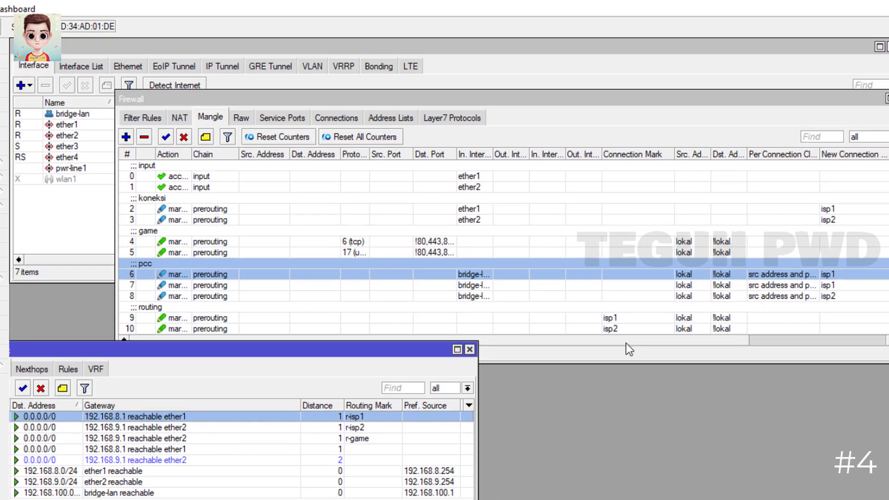
left_click_drag(700, 351, 835, 351)
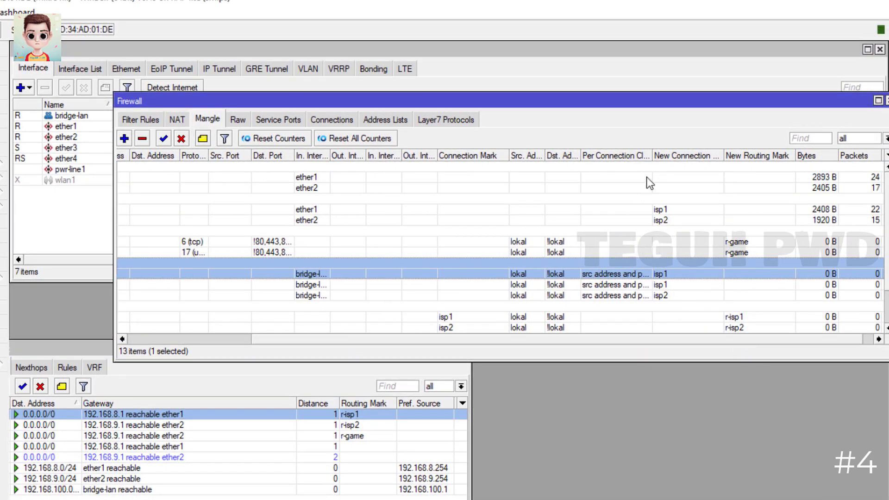
left_click_drag(651, 156, 656, 156)
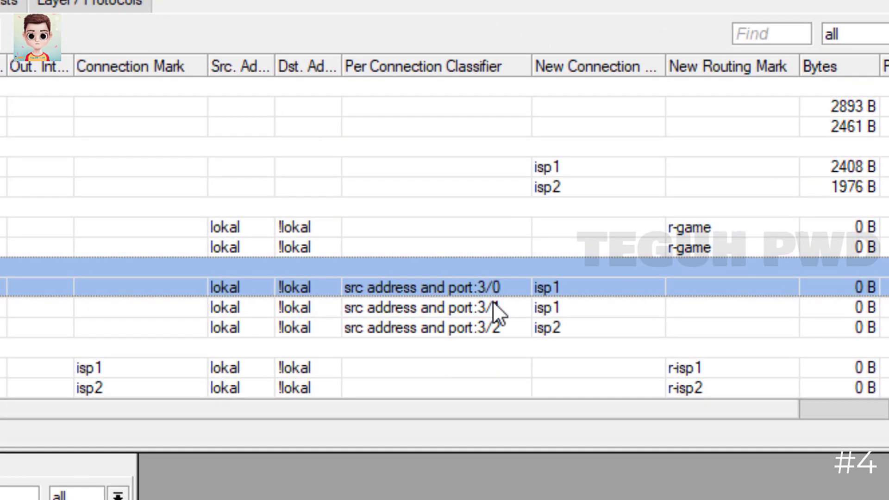
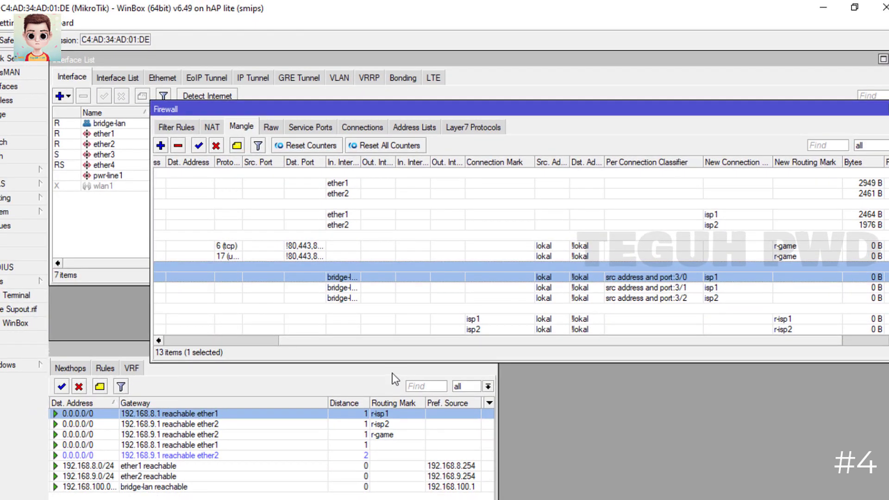
Check the default routes against the mangle rules, close the route list, and review the mangle rules from input to output
left_click(390, 366)
left_click_drag(277, 352, 411, 271)
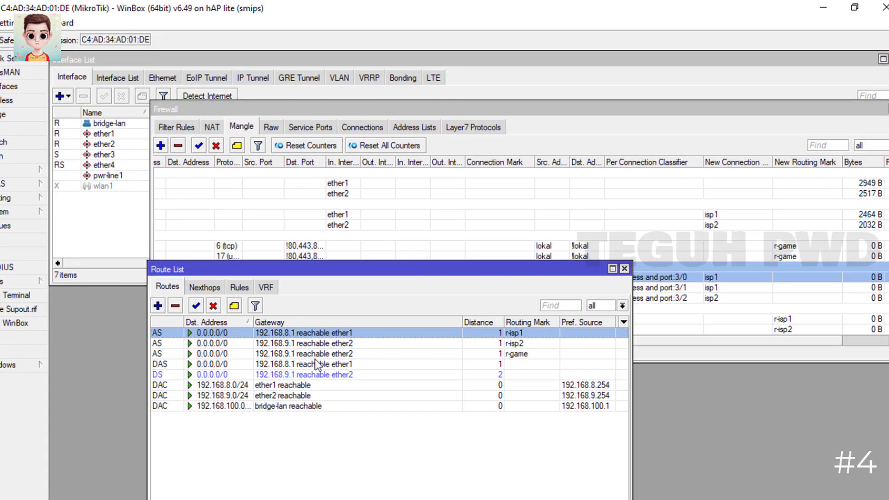
left_click(624, 268)
left_click_drag(592, 343, 456, 362)
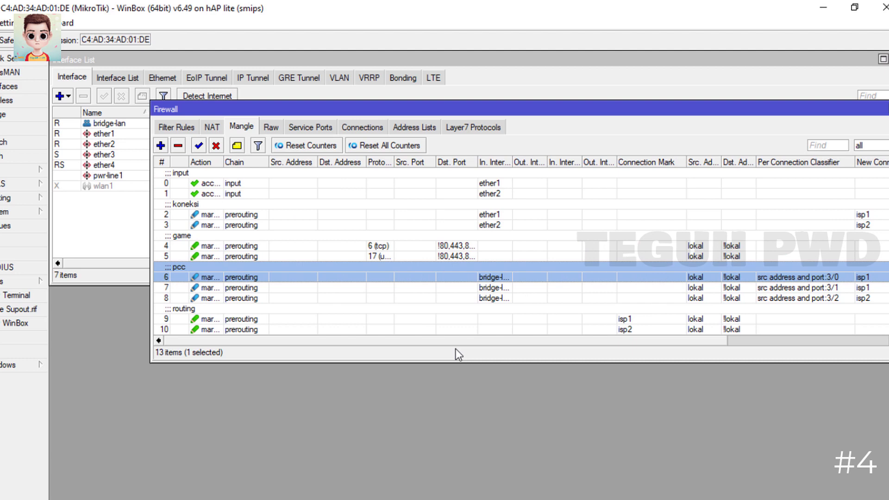
scroll(365, 314, "down", 2)
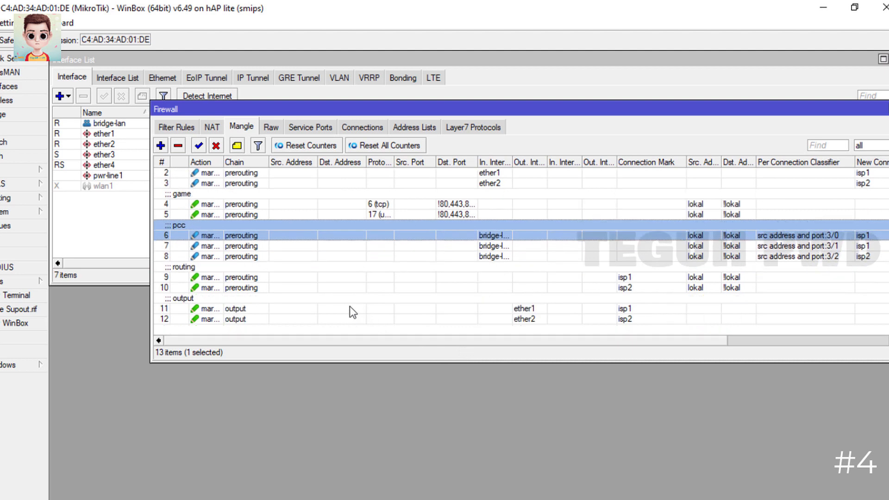
scroll(349, 306, "up", 2)
scroll(346, 299, "down", 1)
scroll(345, 298, "up", 1)
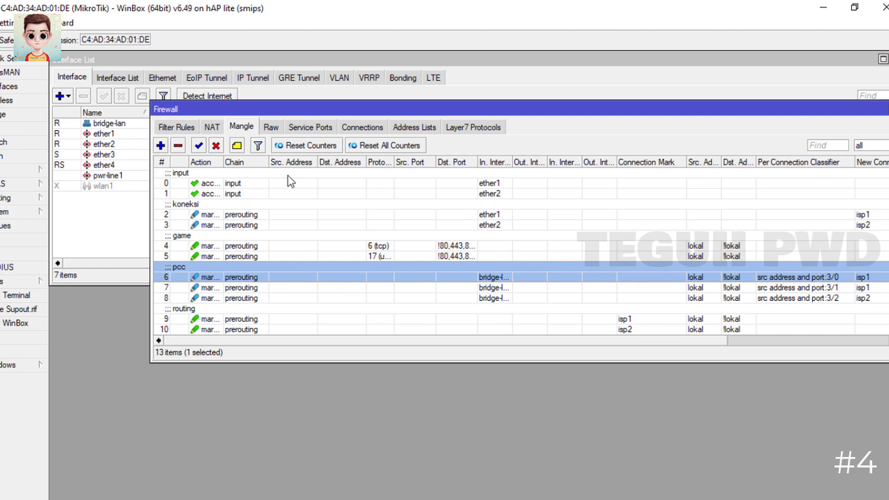
Start the DHCP server setup wizard and choose bridge-lan as the server interface
left_click(26, 170)
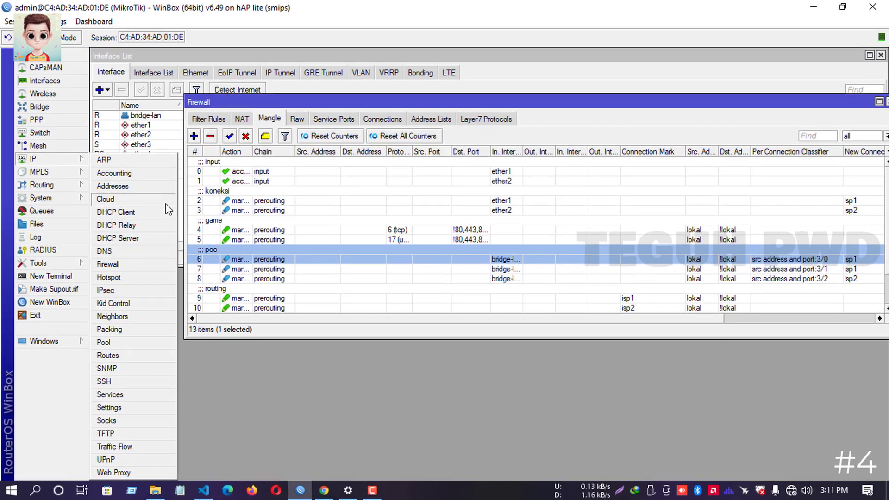
left_click(144, 238)
left_click(387, 183)
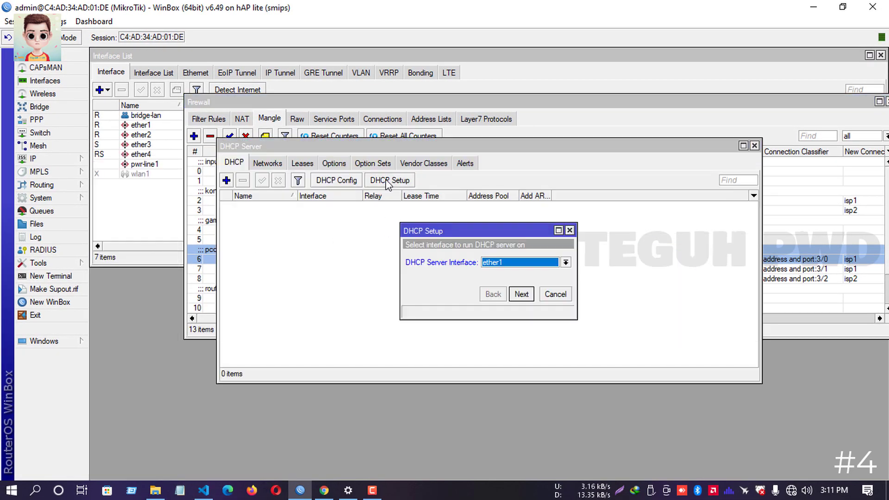
left_click(491, 264)
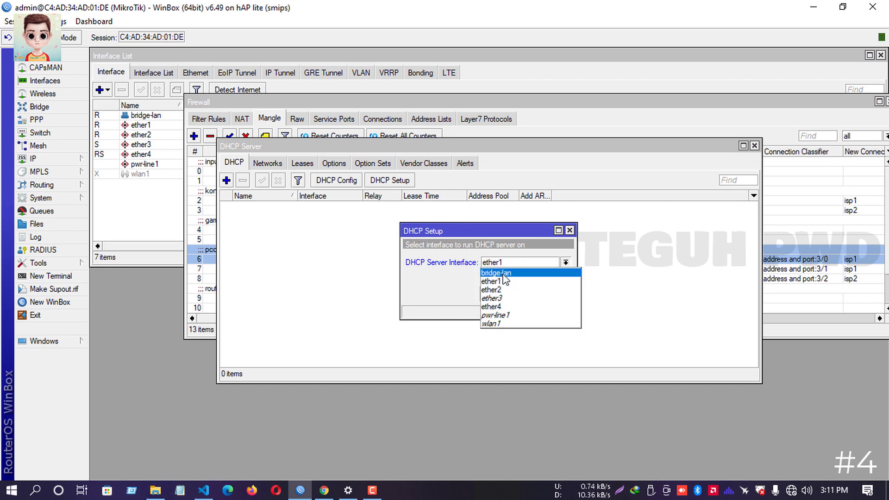
left_click(493, 273)
left_click(522, 295)
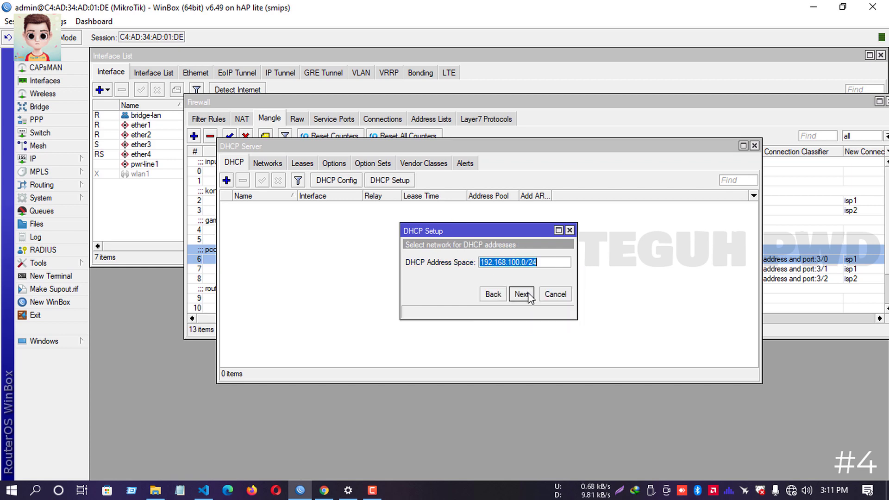
Accept the suggested DHCP settings with address space 192.168.100.0/24 and lease time 00:10:00, and close the DHCP server list
left_click(521, 294)
left_click(522, 294)
left_click(521, 294)
left_click(521, 295)
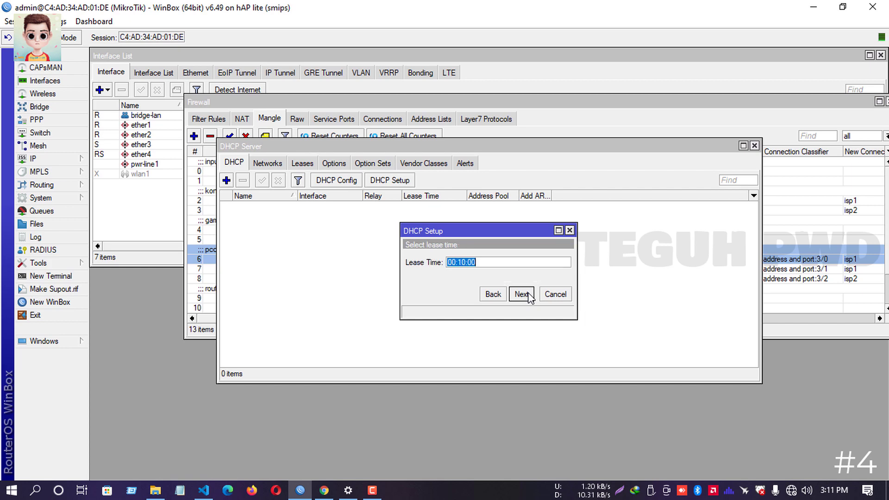
left_click(522, 294)
left_click(495, 263)
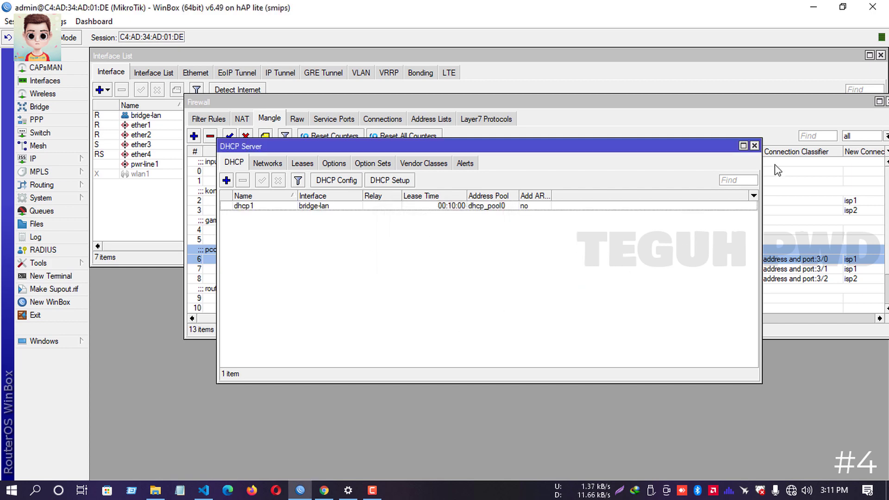
left_click(754, 146)
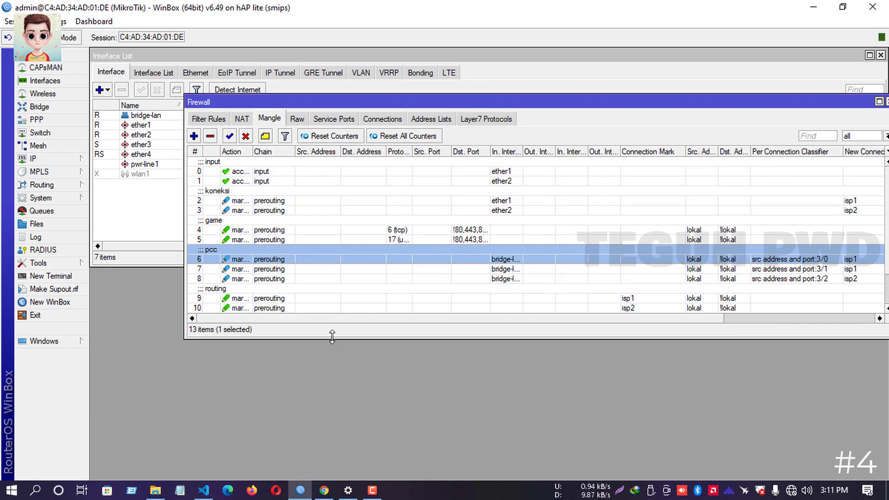
Enlarge the firewall window, examine all mangle rules with their connection and routing marks, and close it
left_click_drag(332, 336, 347, 441)
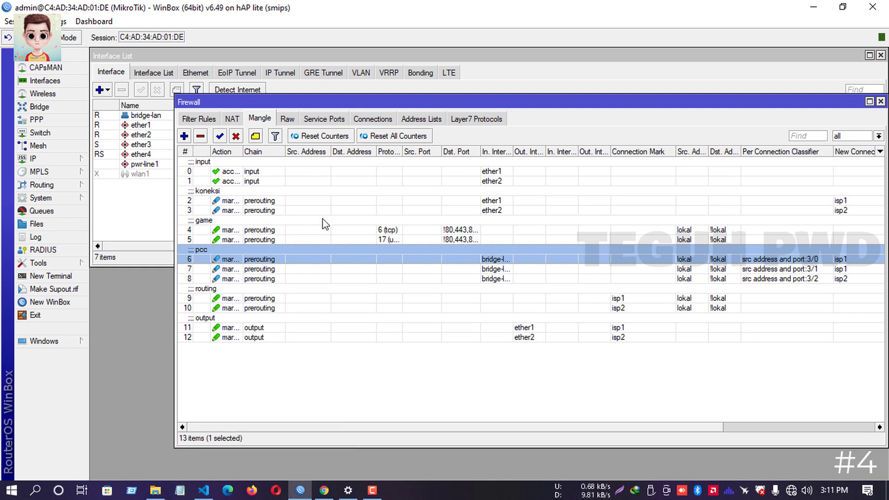
left_click(389, 380)
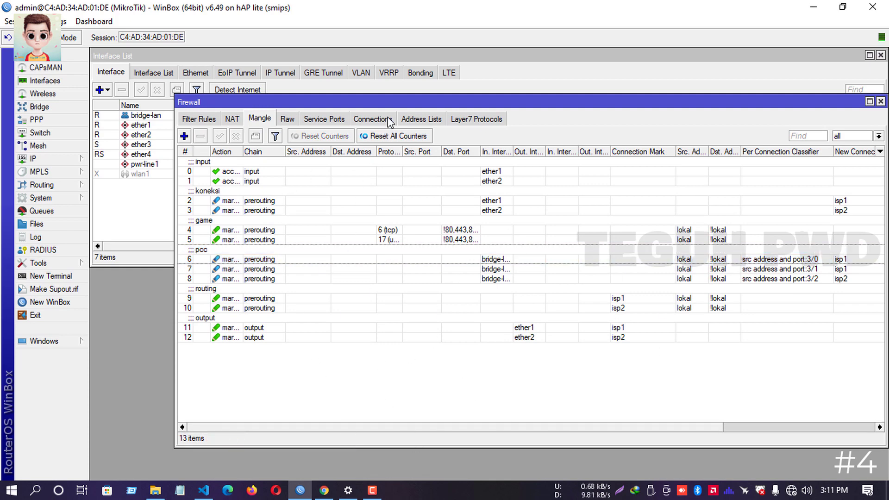
left_click_drag(387, 101, 313, 106)
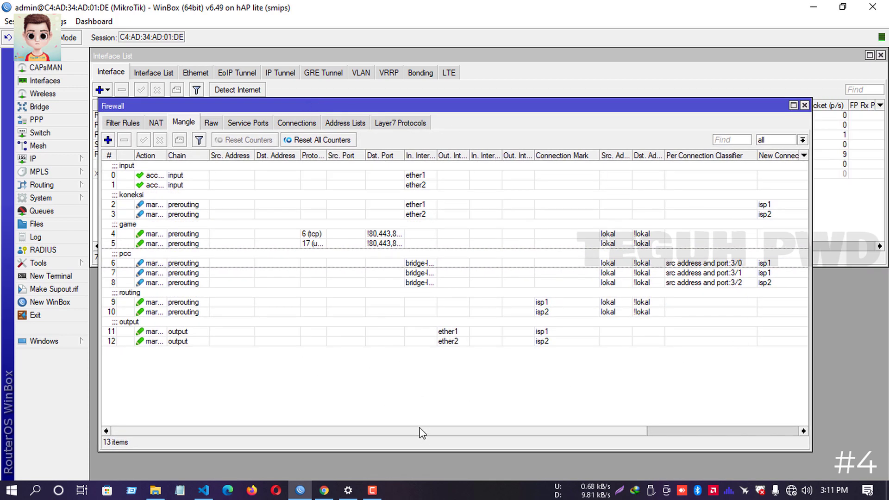
left_click_drag(423, 432, 622, 424)
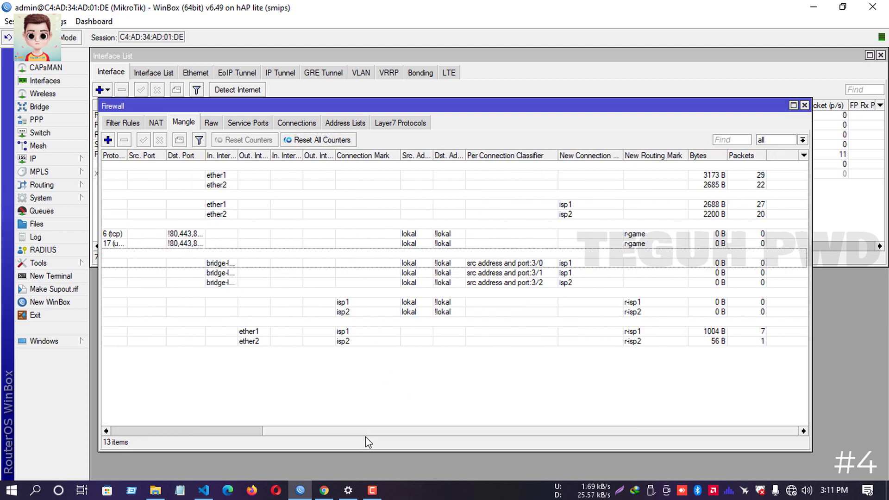
left_click_drag(367, 429, 150, 430)
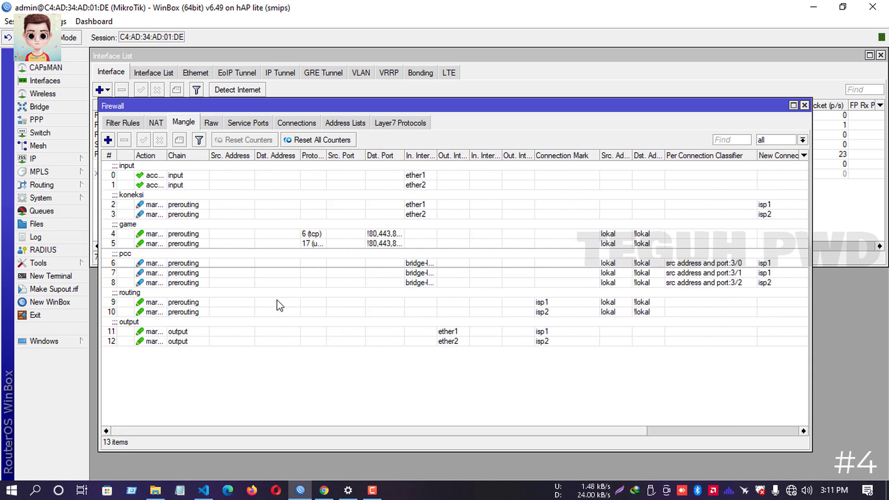
mouse_move(310, 432)
left_mouse_down()
mouse_move(503, 432)
mouse_move(298, 430)
left_mouse_up()
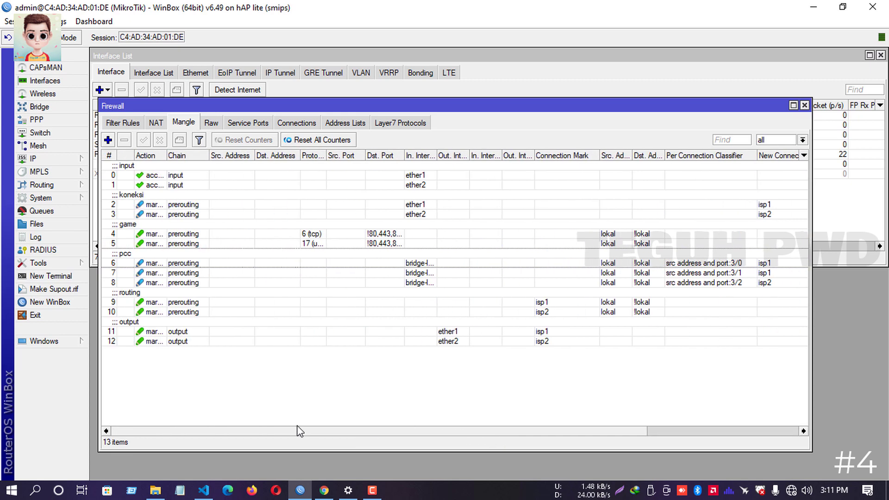
left_click(805, 105)
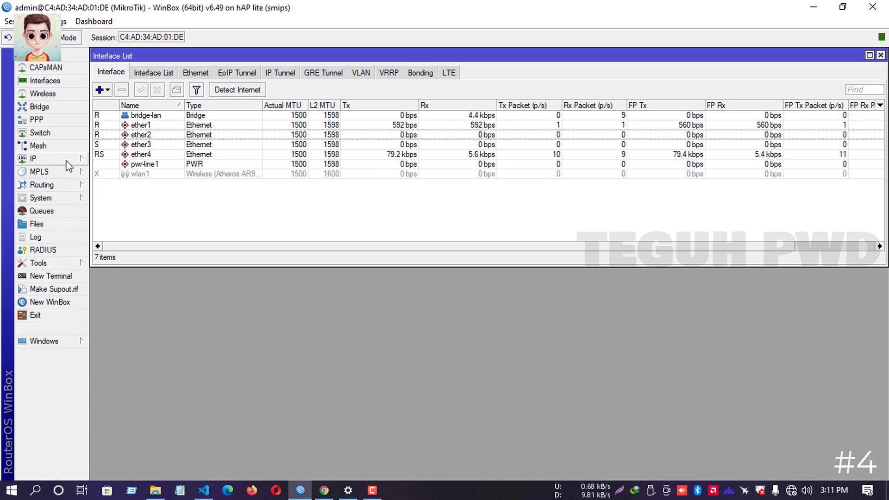
Reopen the route list and copy the r-isp2 default route via 192.168.9.1 into a new route
left_click(34, 160)
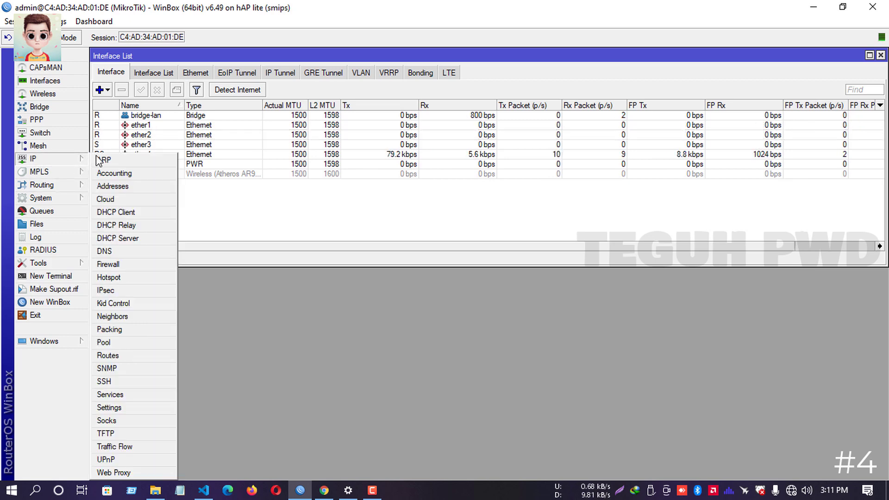
left_click(138, 357)
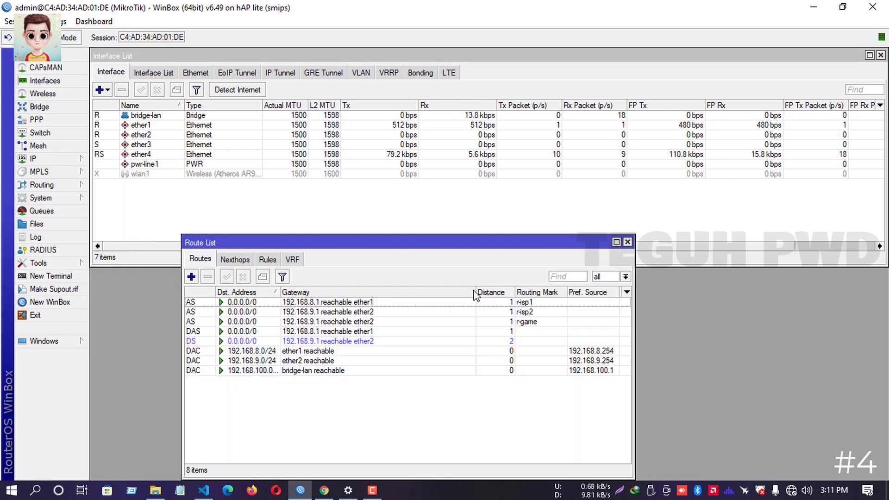
left_click(322, 303)
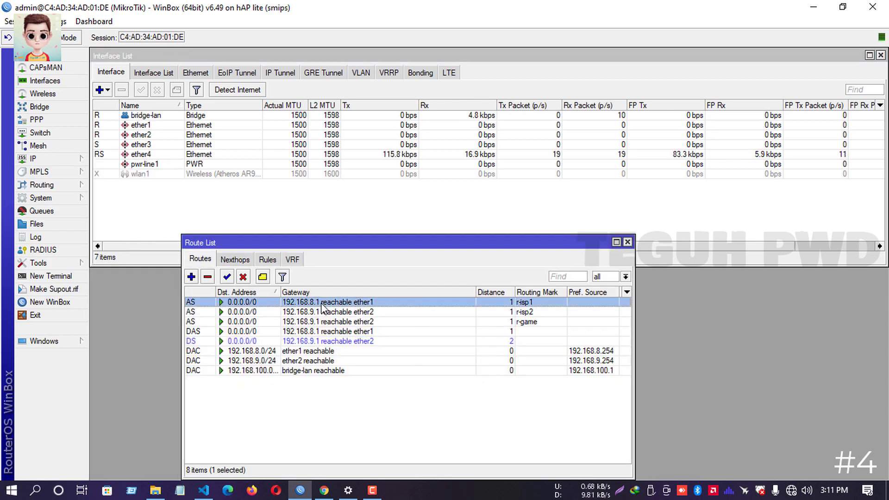
double_click(525, 313)
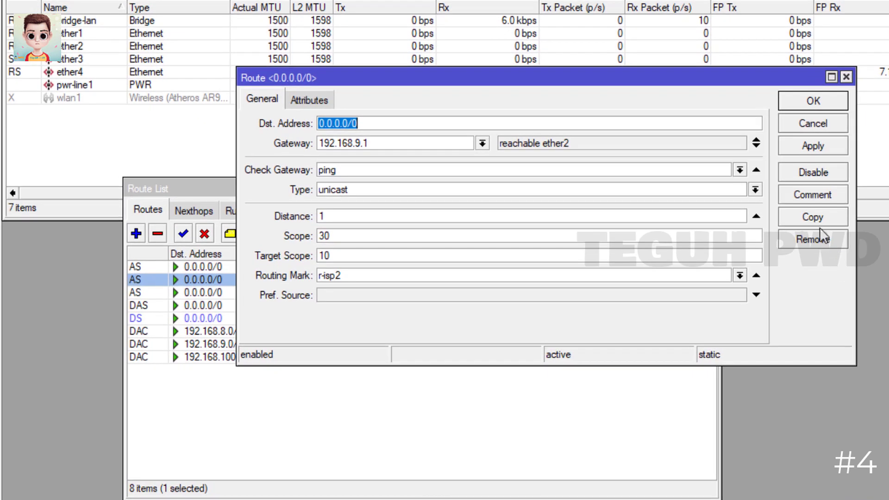
left_click(812, 217)
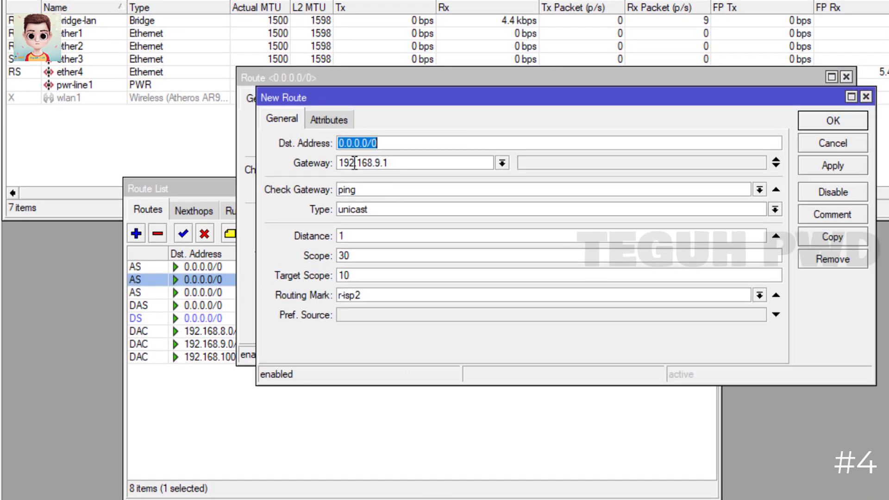
Set the copied route's distance to 2 and its routing mark to r-isp1, and apply it
left_click_drag(395, 162, 338, 162)
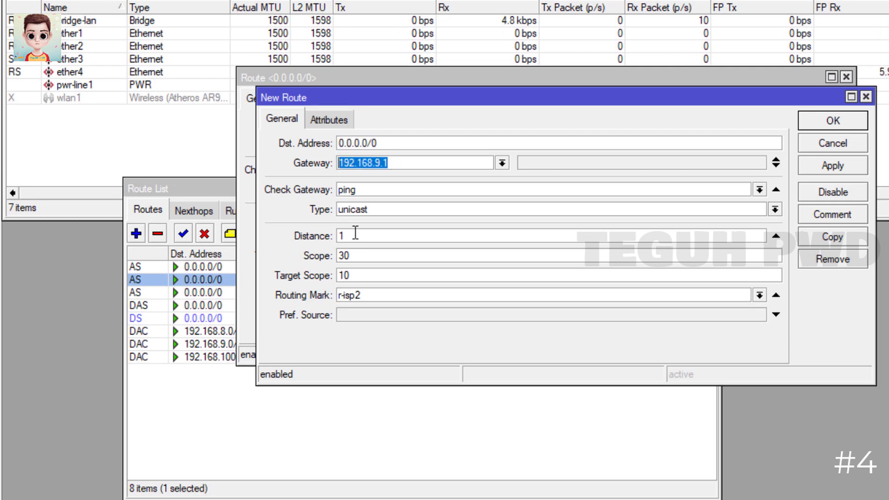
left_click_drag(355, 235, 340, 235)
type("2")
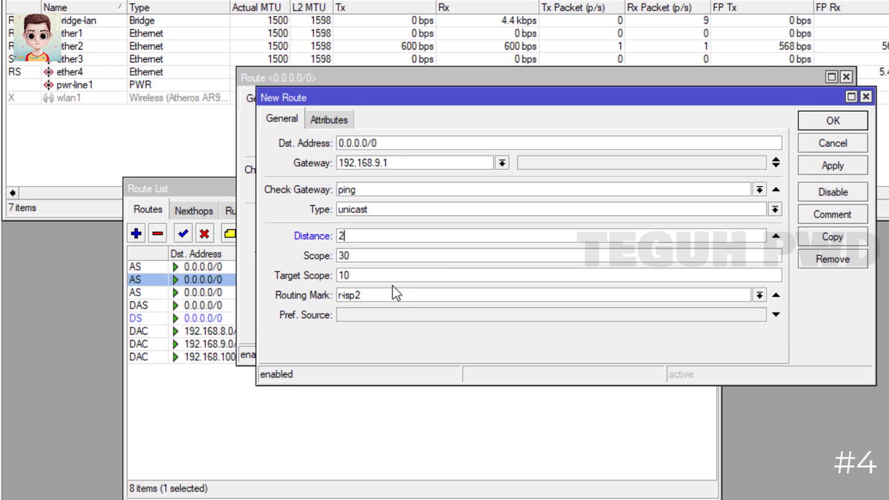
left_click(759, 295)
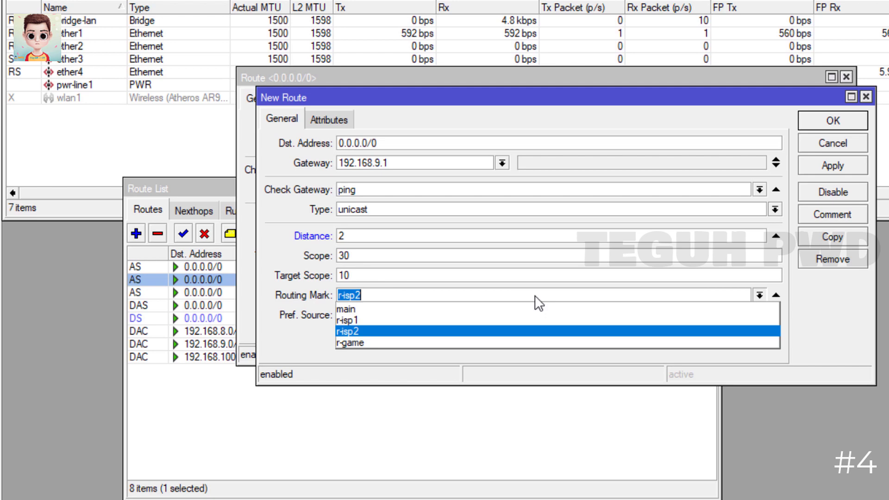
left_click(370, 320)
left_click(828, 167)
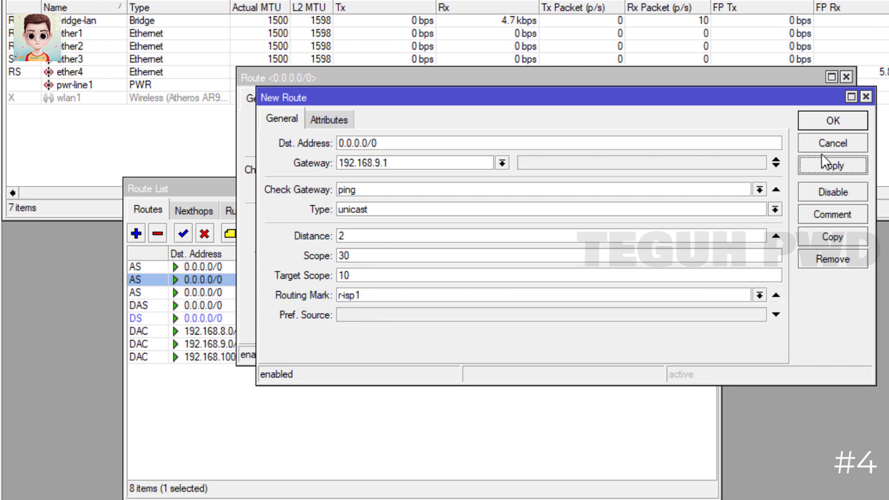
Close the finished route's dialogs and copy the r-isp1 default route via 192.168.8.1 into a new route
left_click(823, 123)
left_click(796, 106)
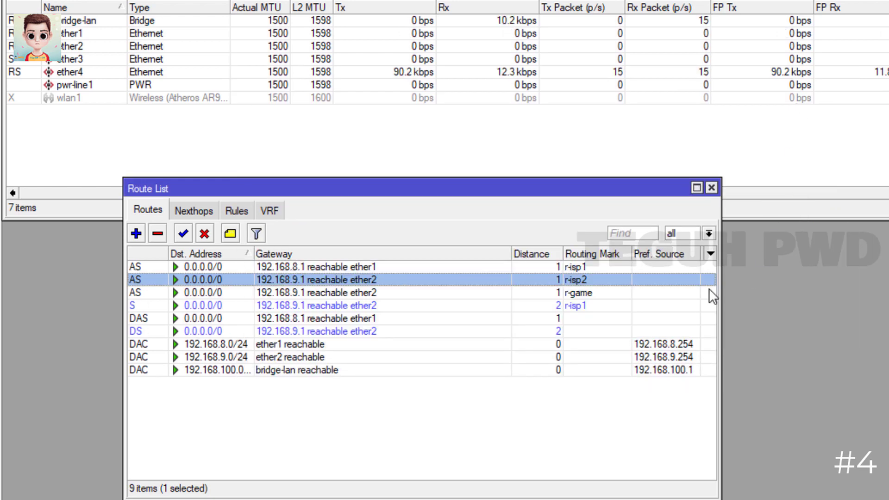
left_click(573, 266)
double_click(571, 267)
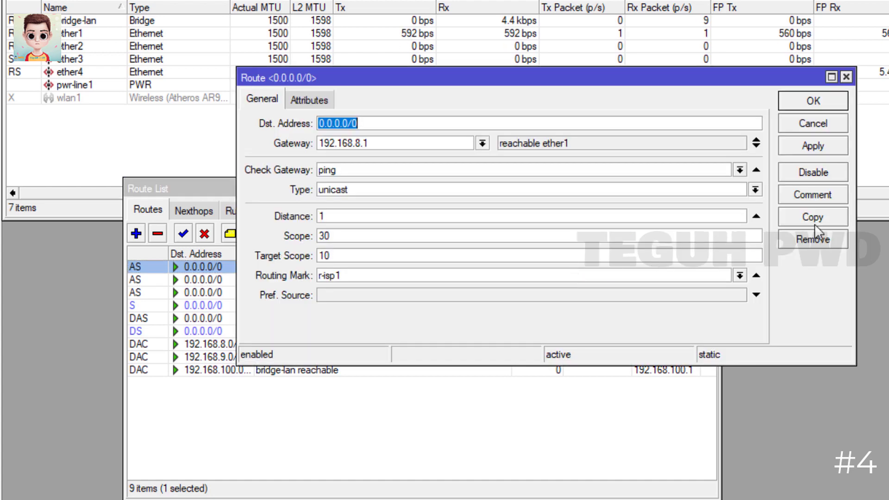
left_click(809, 213)
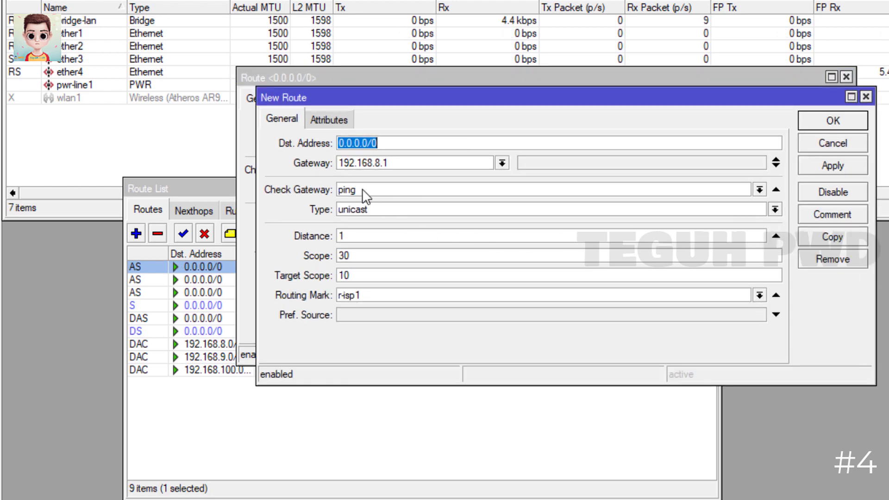
Set the copied route's distance to 2 and its routing mark to r-isp2, save it and close the route dialogs
double_click(355, 234)
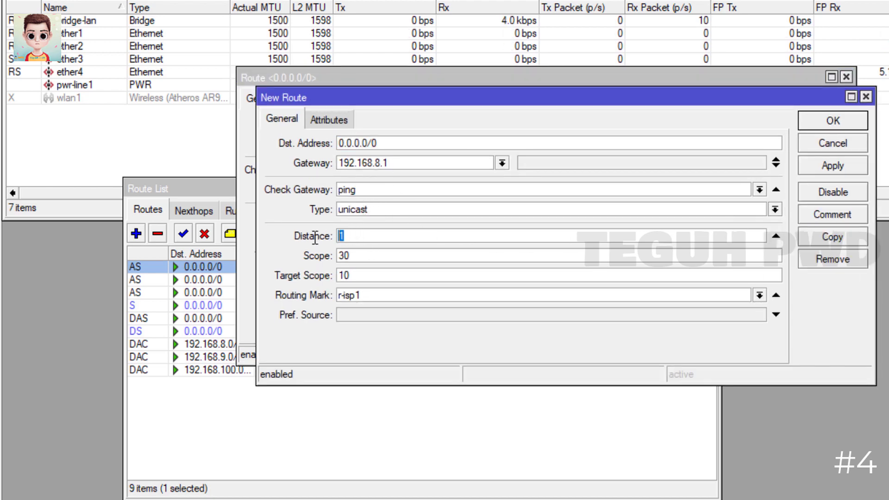
type("2")
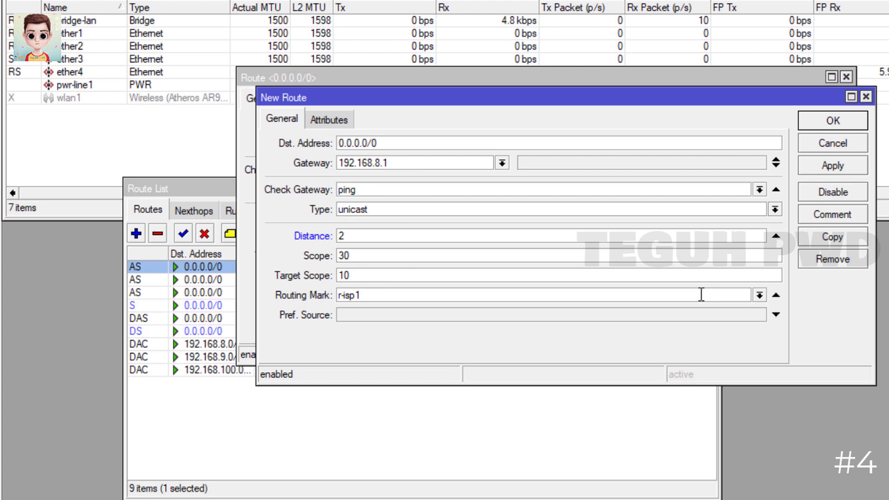
left_click(759, 295)
left_click(372, 330)
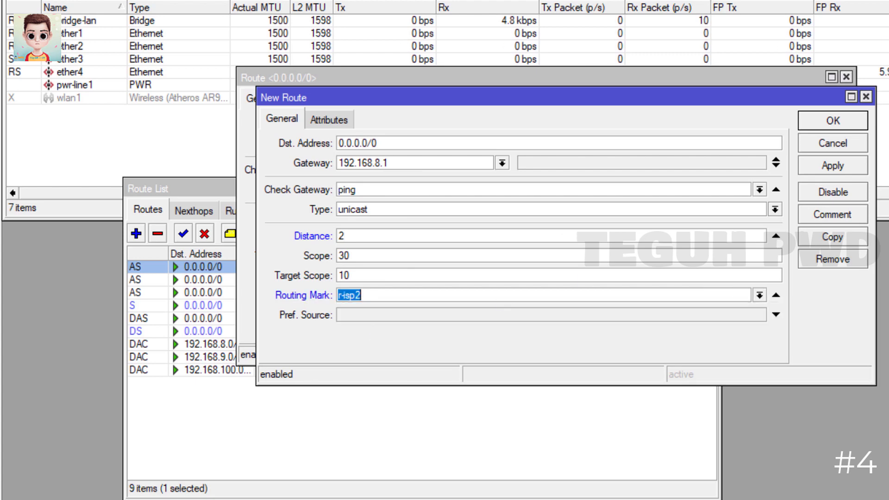
left_click(838, 162)
left_click(838, 121)
left_click(839, 118)
left_click(569, 398)
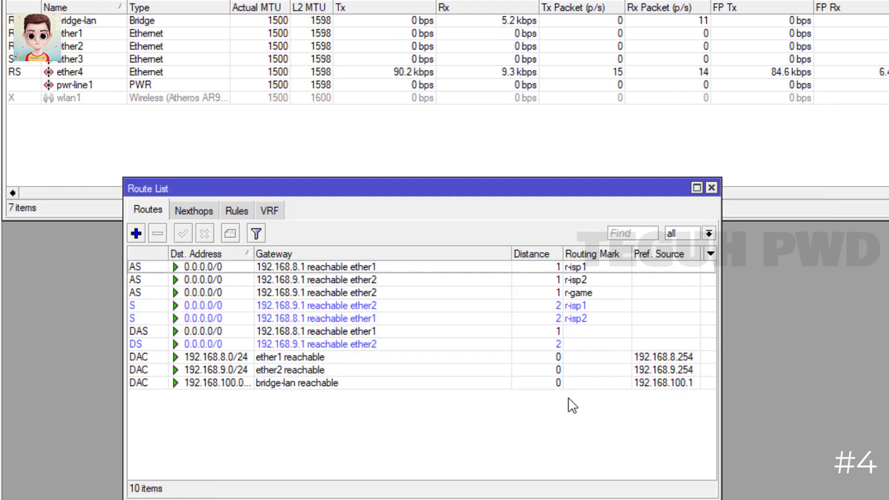
Test failover by disabling the distance-1 r-isp1 route via 192.168.8.1, checking its backup route, and enabling it again
left_click(573, 266)
left_click(200, 234)
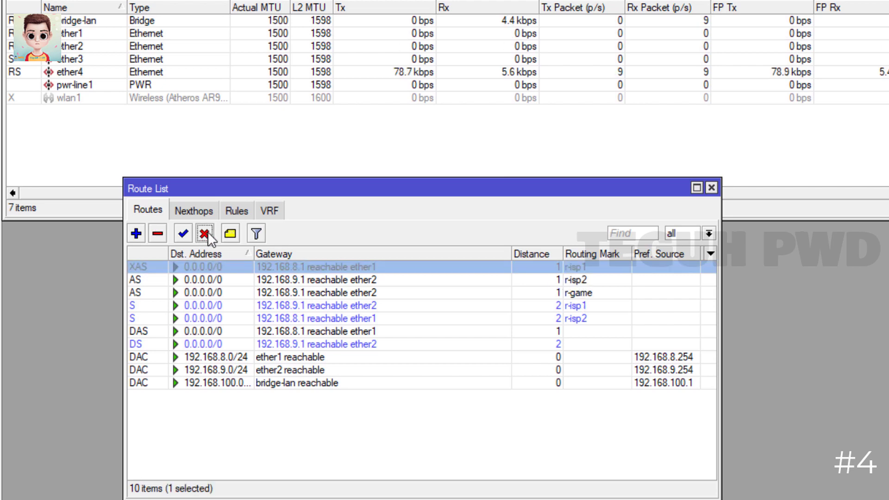
left_click(354, 309)
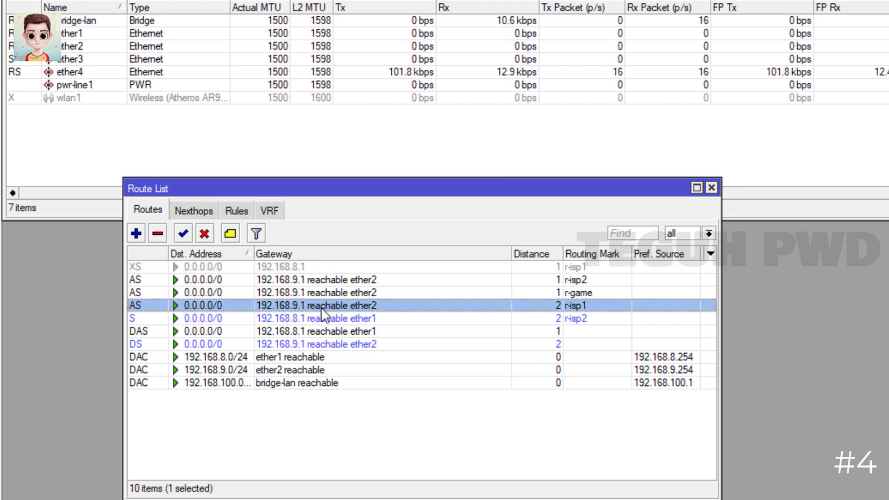
left_click(286, 267)
left_click(316, 277)
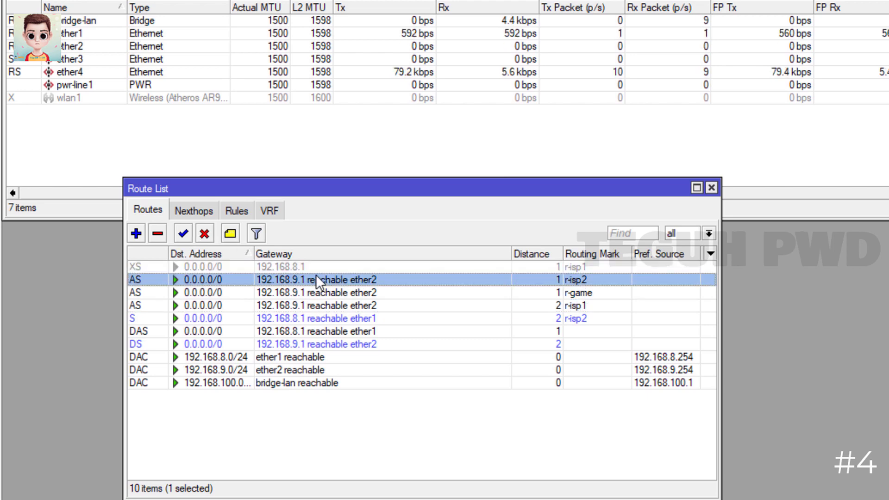
left_click(293, 266)
left_click(189, 231)
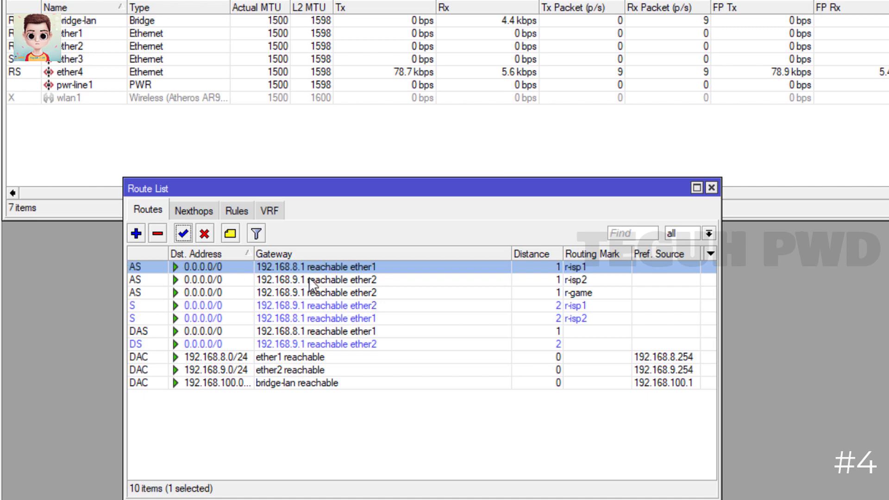
Test failover by disabling the distance-1 r-isp2 route via 192.168.9.1, checking its backup route, and enabling it again
left_click(310, 277)
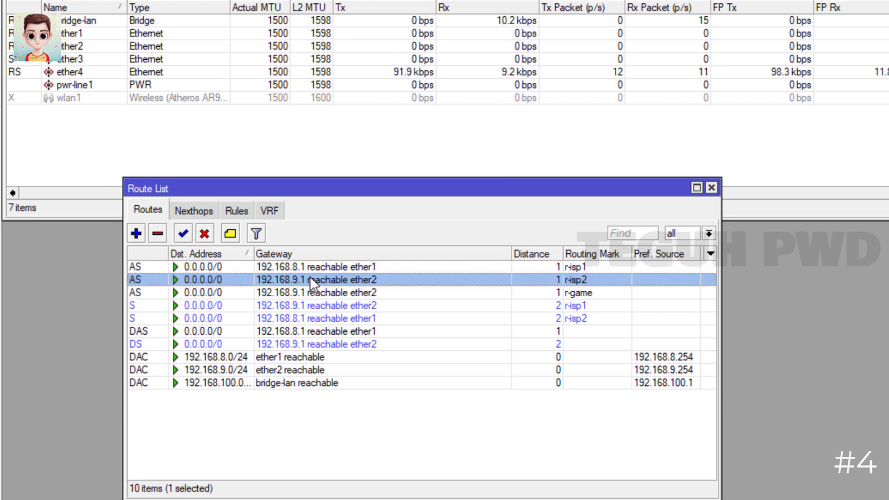
left_click(204, 233)
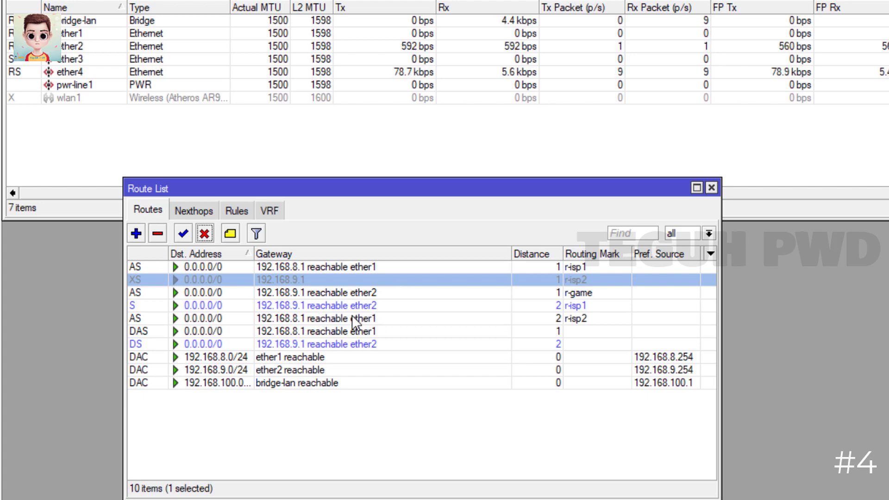
left_click(183, 233)
left_click(434, 444)
Copy the distance-2 r-isp2 route via 192.168.8.1 into a new route with routing mark r-game and save it
left_click(402, 292)
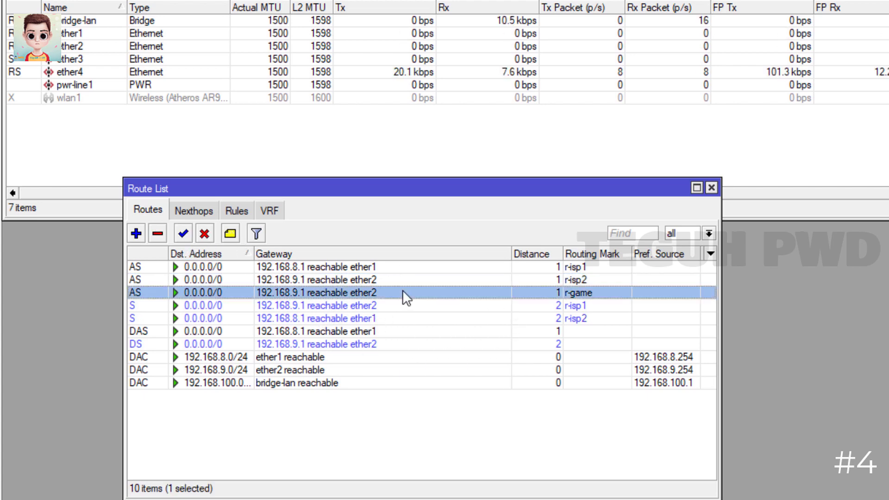
left_click(325, 316)
double_click(325, 316)
left_click(813, 218)
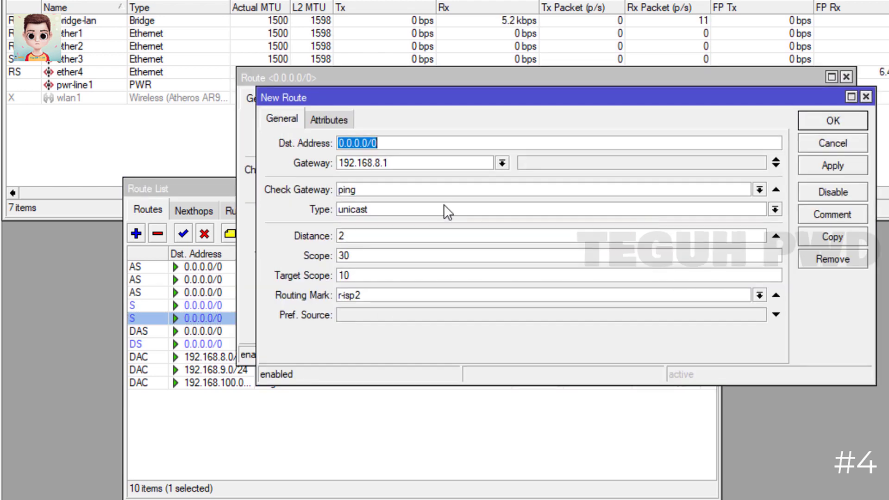
left_click(759, 295)
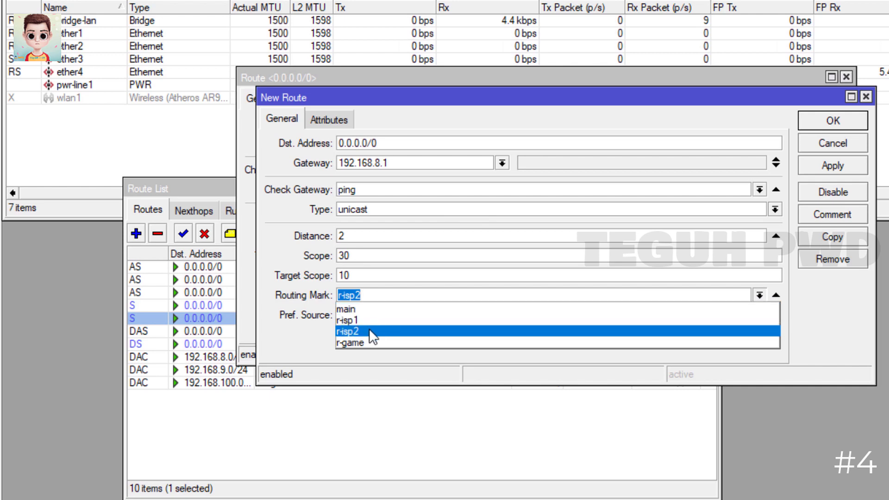
left_click(361, 341)
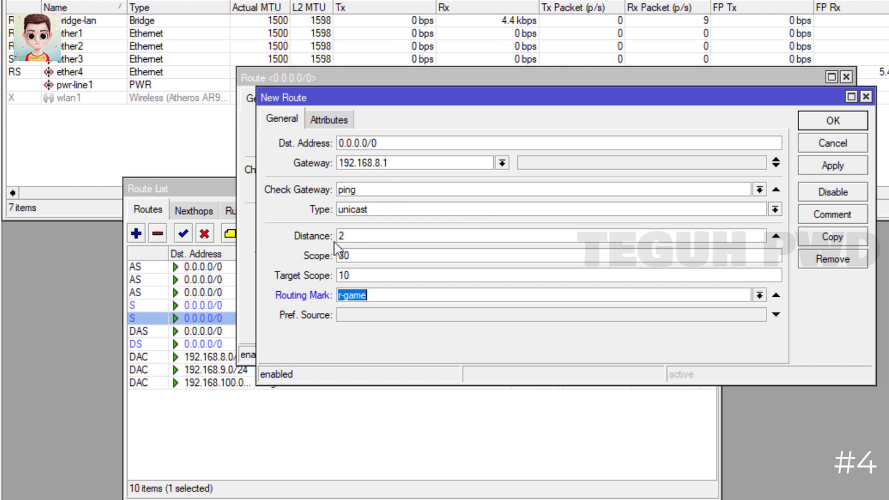
left_click(832, 165)
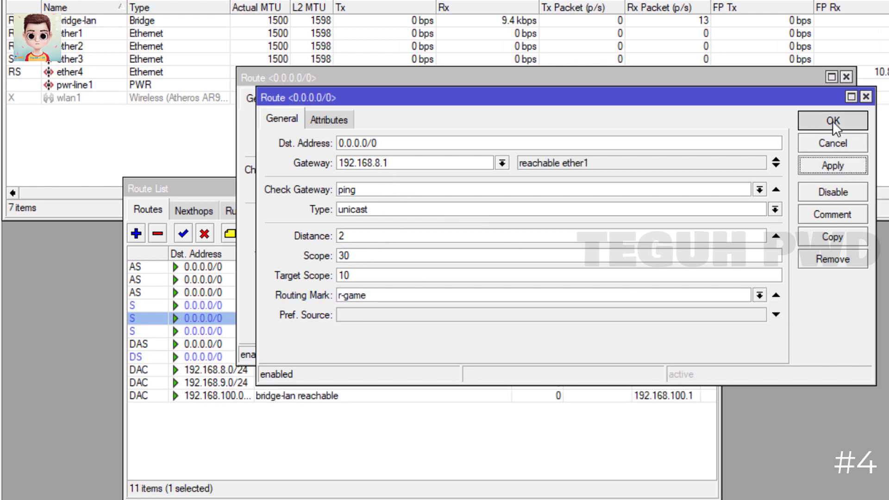
left_click(832, 120)
left_click(801, 103)
left_click(520, 427)
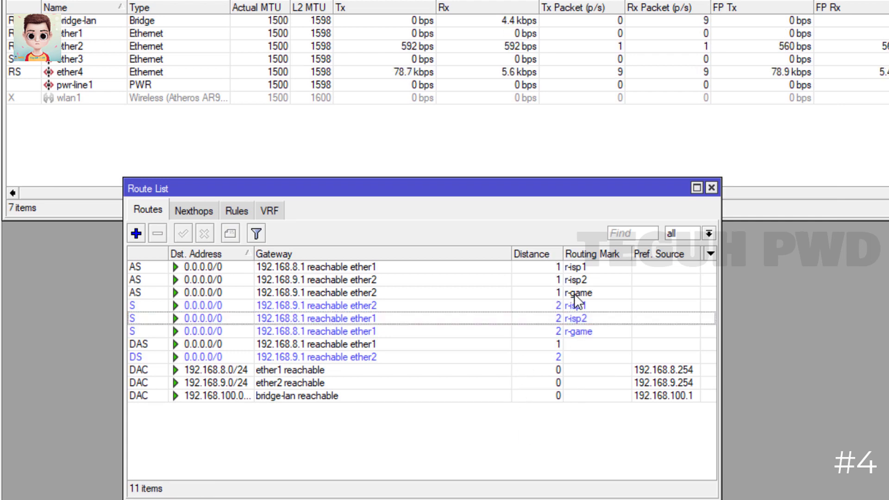
Check the distance-1 r-isp2 and r-game routes via 192.168.9.1 against the ether2 entry in the interface list
left_click(349, 293)
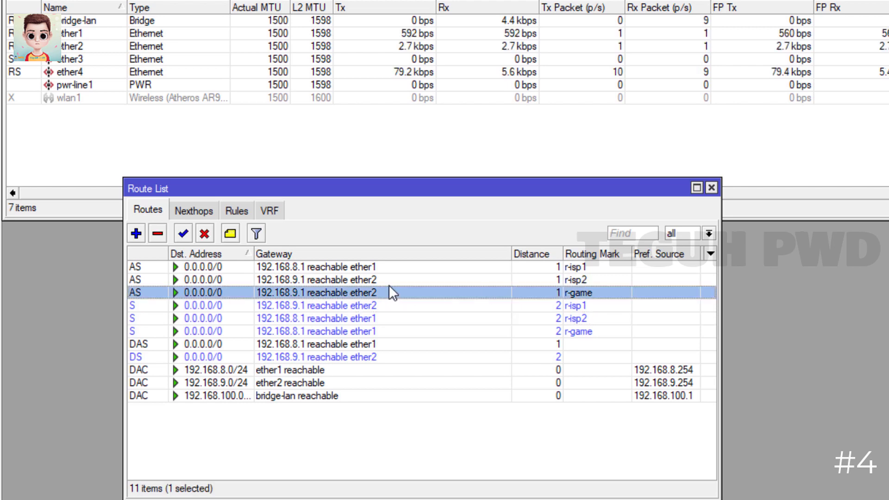
left_click(380, 281, "ctrl")
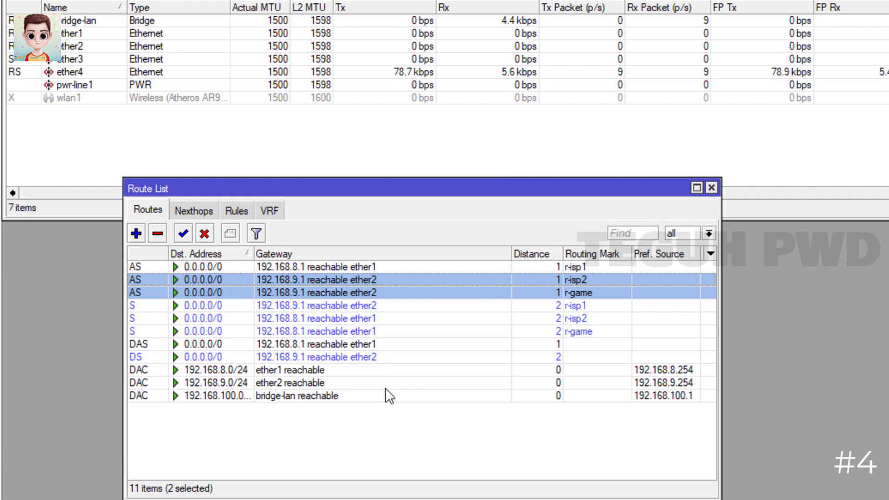
left_click(367, 432)
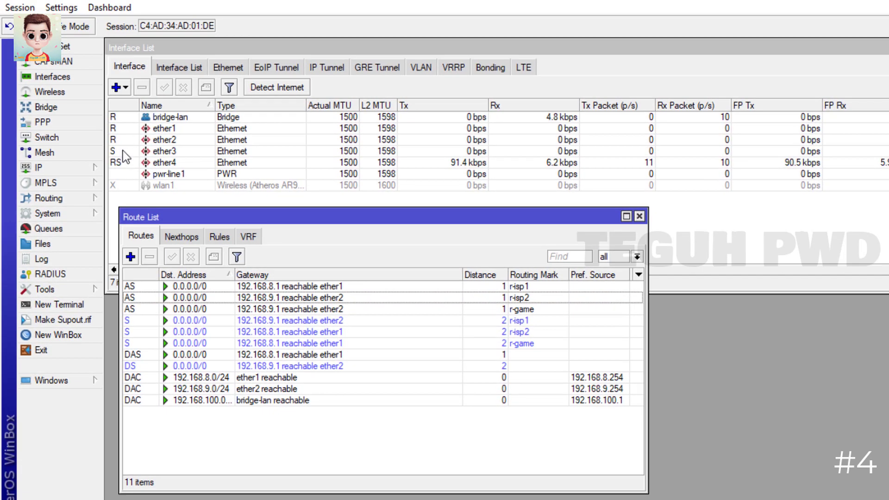
left_click(177, 139)
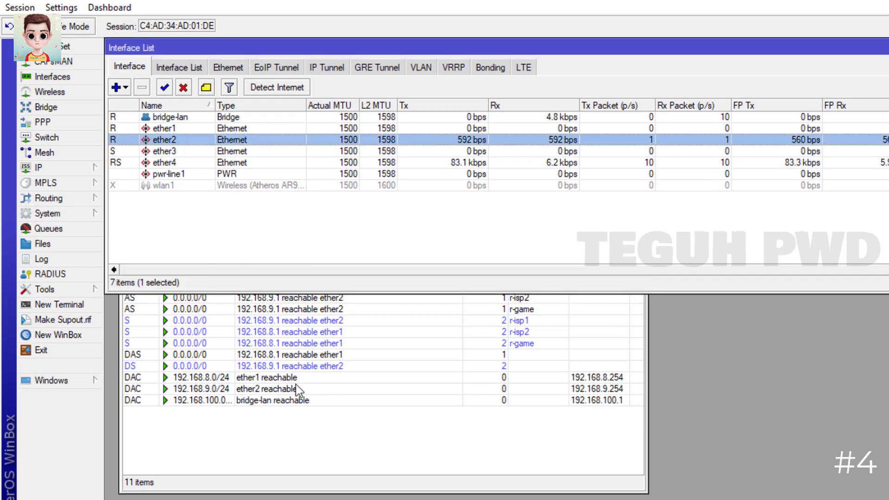
left_click(313, 442)
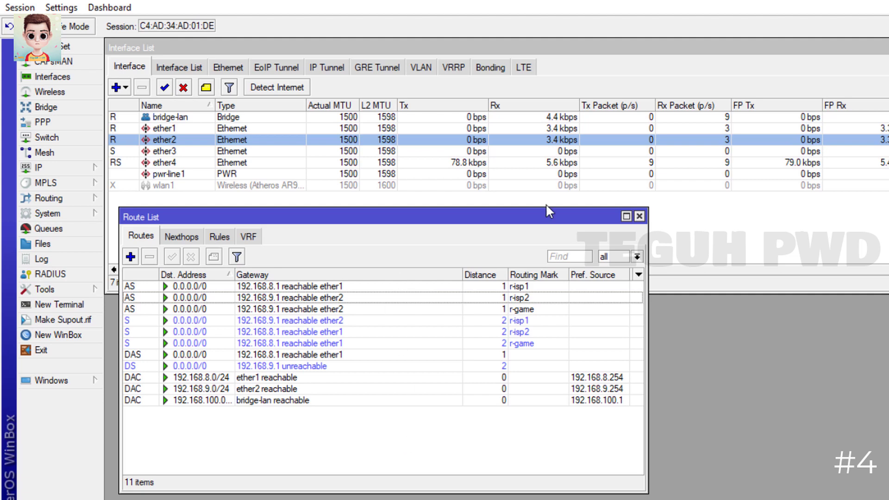
Close the route list and reboot the router, confirming the reboot
left_click(639, 216)
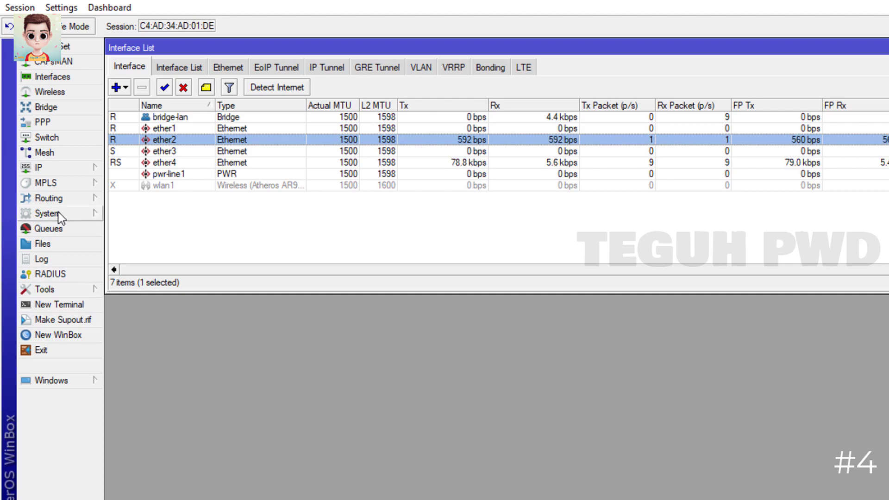
left_click(86, 212)
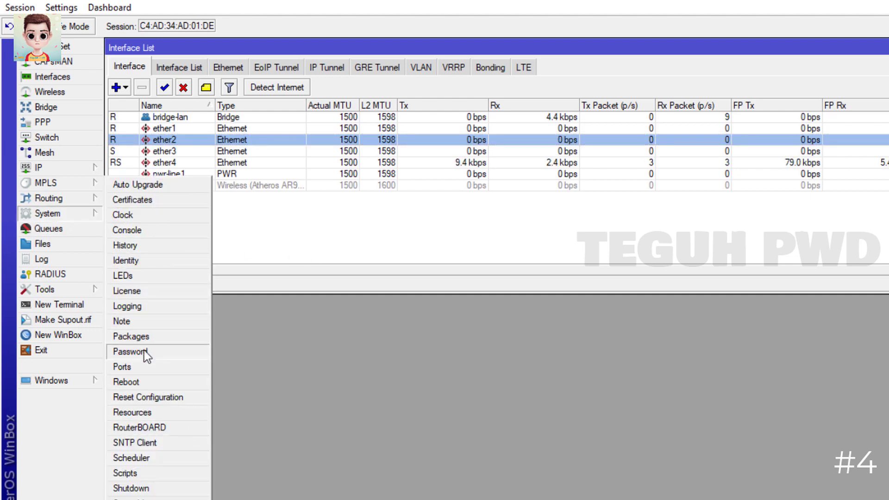
left_click(141, 384)
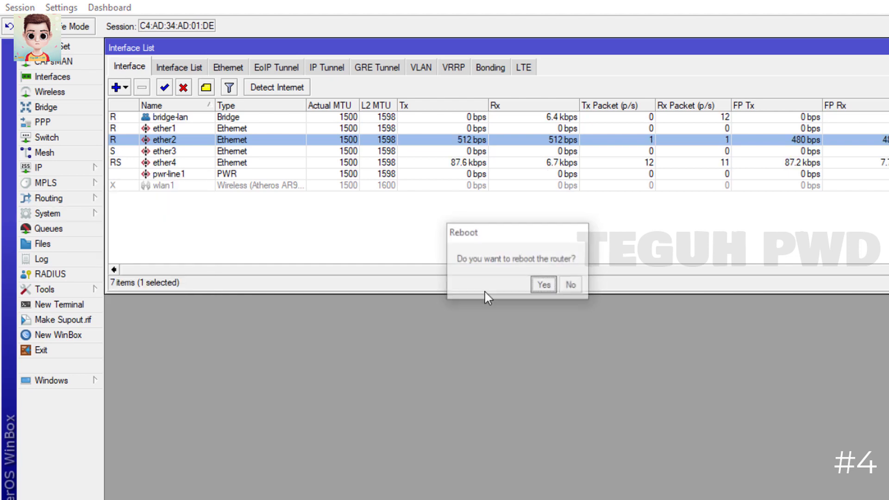
left_click(544, 285)
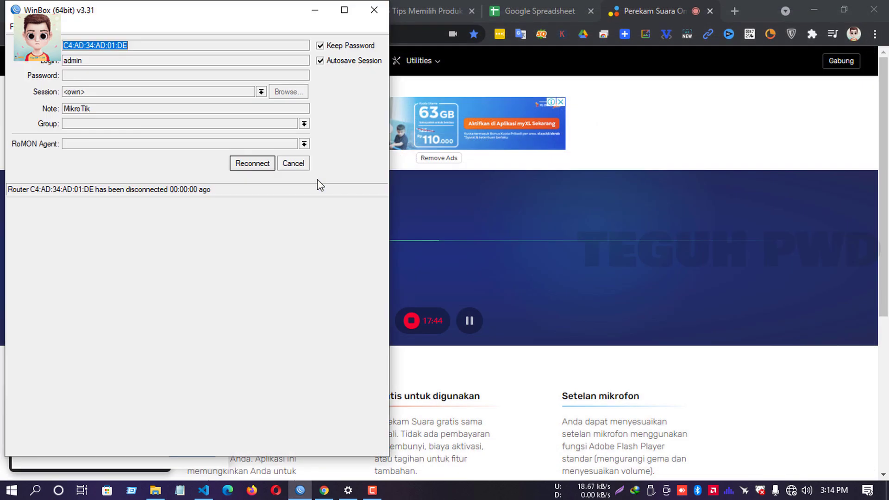
Maximize the WinBox login window, answer the network discovery prompt, and cancel reconnecting to the previous session
left_click(344, 10)
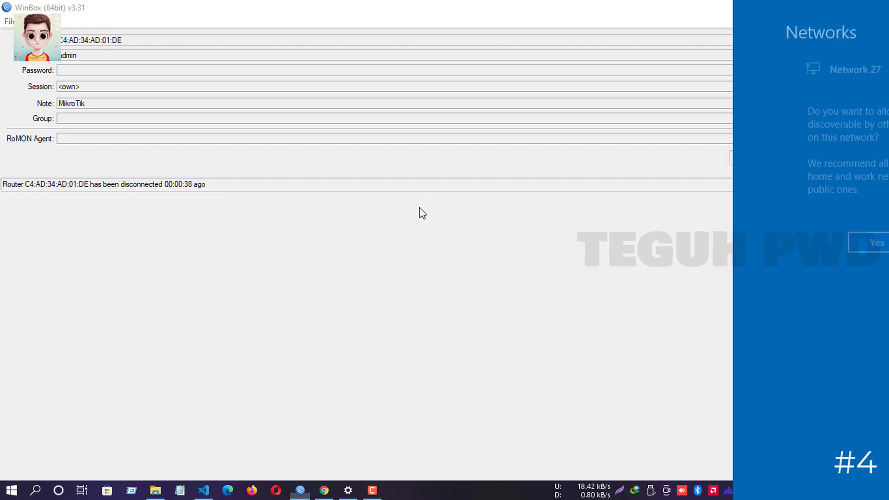
left_click(779, 241)
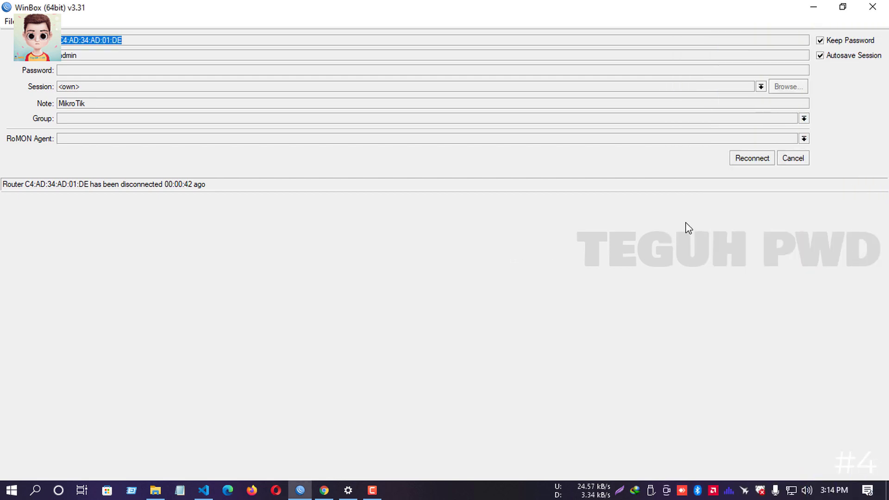
left_click(793, 158)
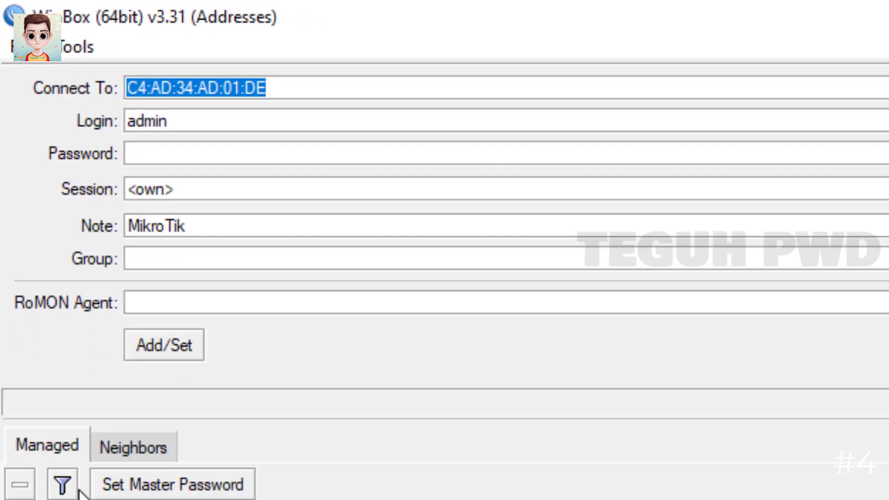
Refresh the list of neighboring routers, choose the router's IP address 192.168.100.1, and connect to it
left_click(133, 447)
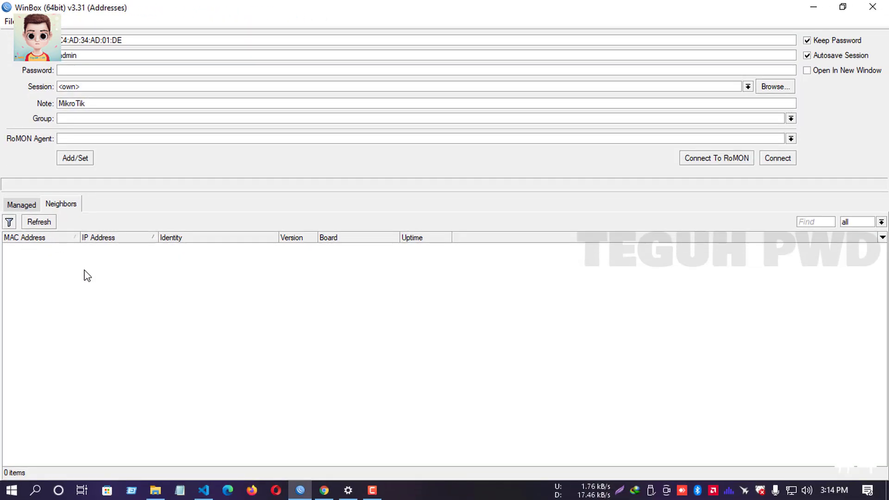
left_click(46, 226)
left_click(104, 249)
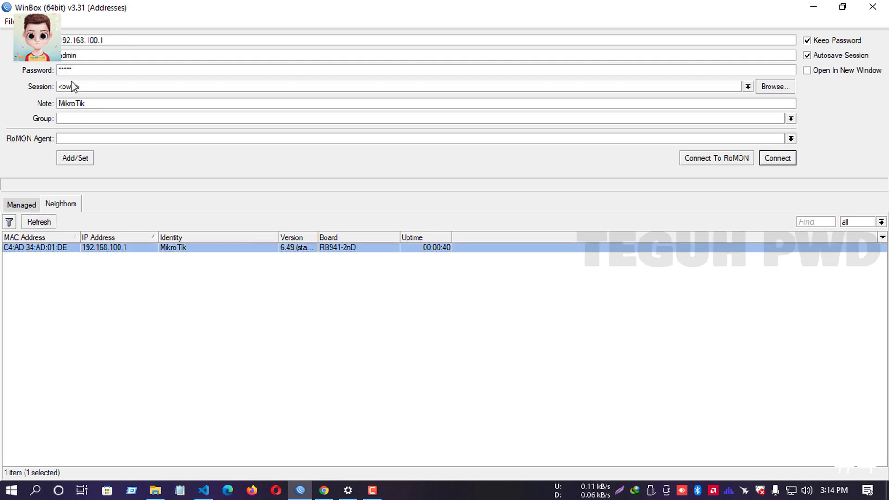
left_click(787, 160)
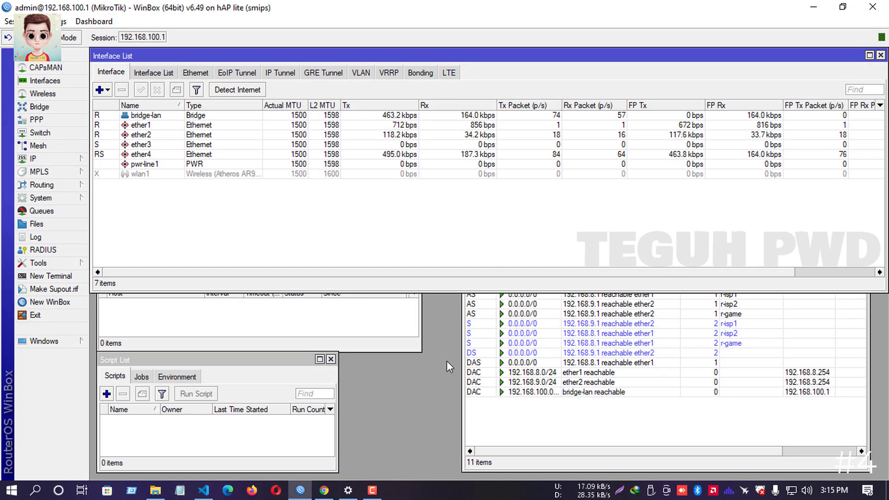
Bring the Route List, Netwatch and Script List windows forward to check their entries after the reboot
left_click(496, 417)
left_click(359, 329)
left_click(235, 436)
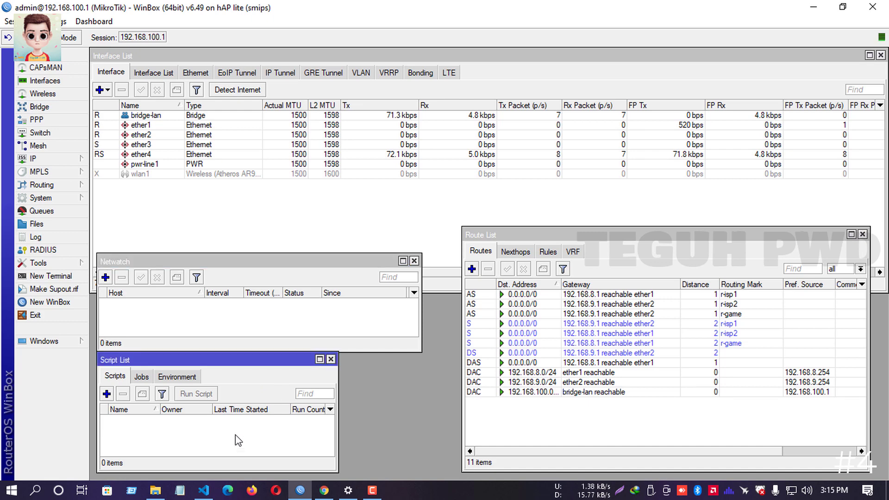
Close the Script List and Netwatch windows and move the Route List toward the middle of the workspace
left_click(330, 359)
left_click(413, 260)
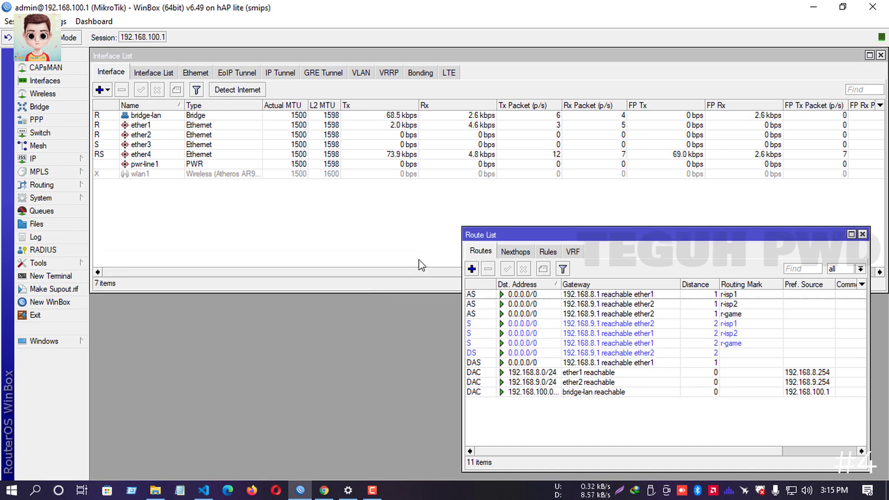
left_click_drag(479, 239, 256, 209)
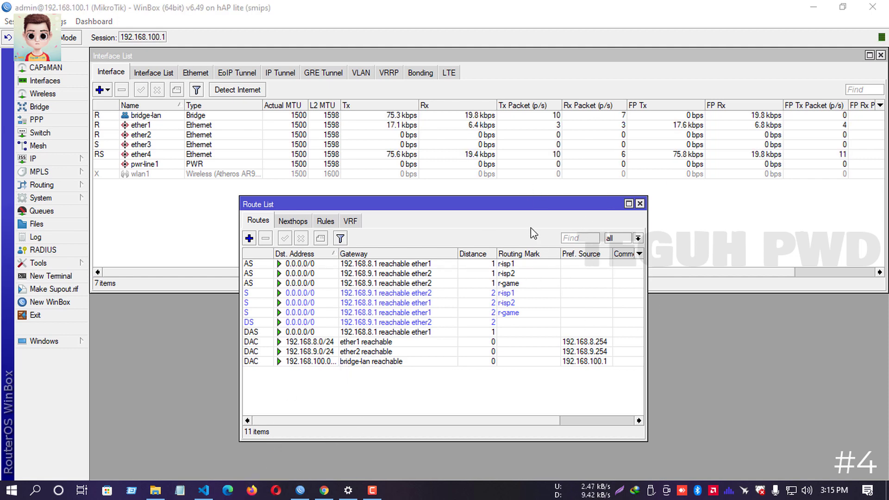
Switch to Opera, close the old video tab, and open speedtest.net from the Speed Dial page
left_click(276, 491)
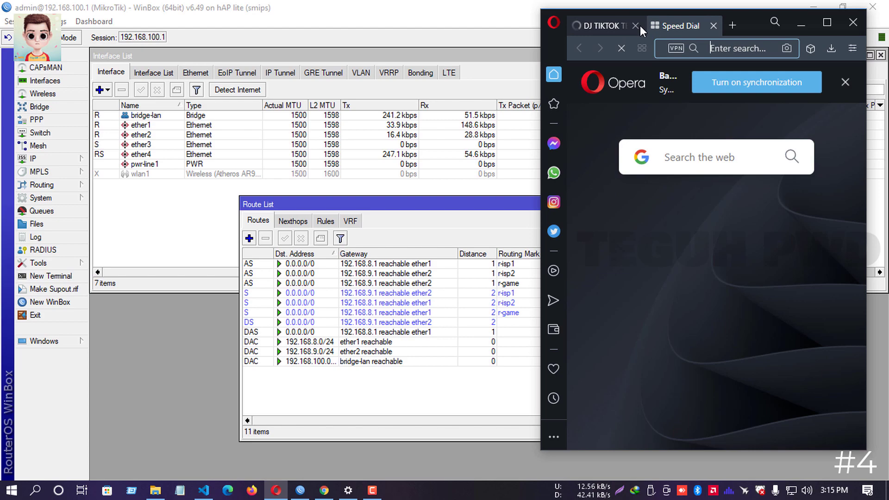
left_click(636, 26)
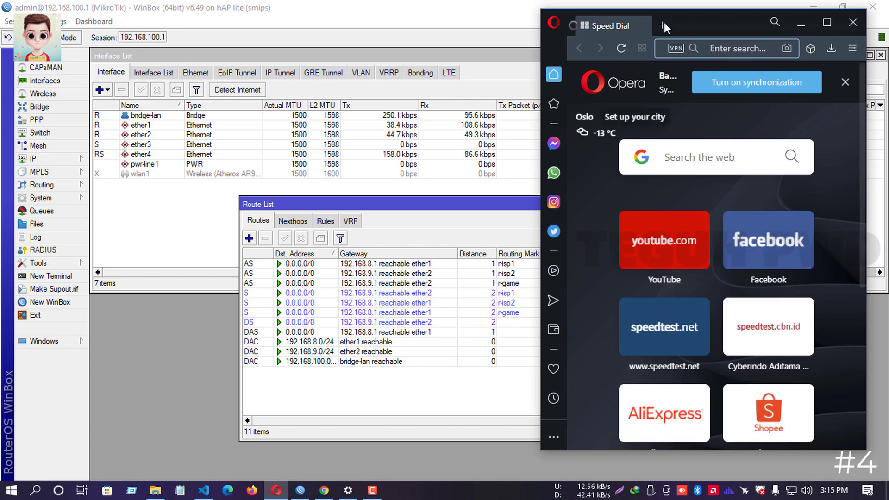
left_click_drag(733, 20, 767, 26)
left_click(706, 321)
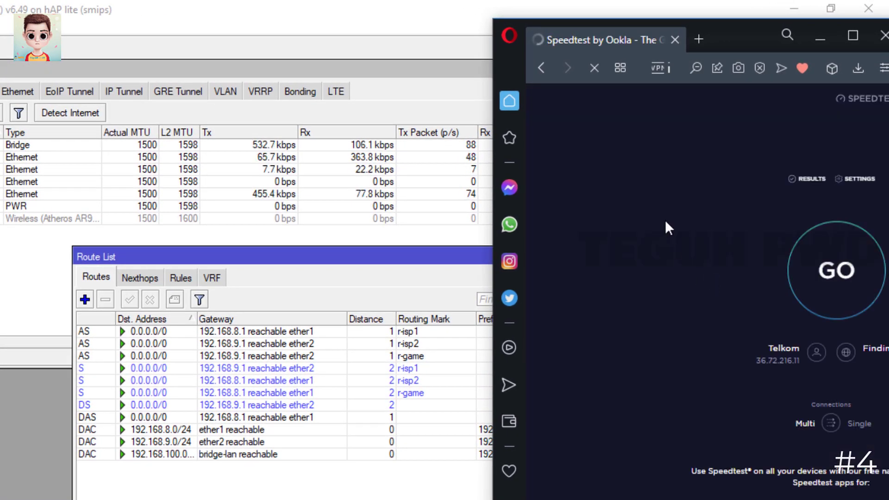
Run the Speedtest with the WinBox interface traffic kept in view, and minimize the browser
left_click(861, 278)
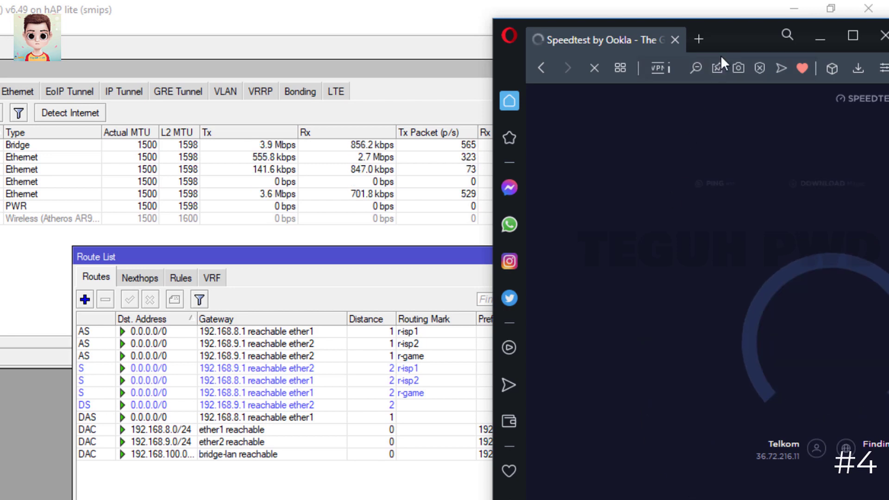
left_click_drag(717, 29, 680, 18)
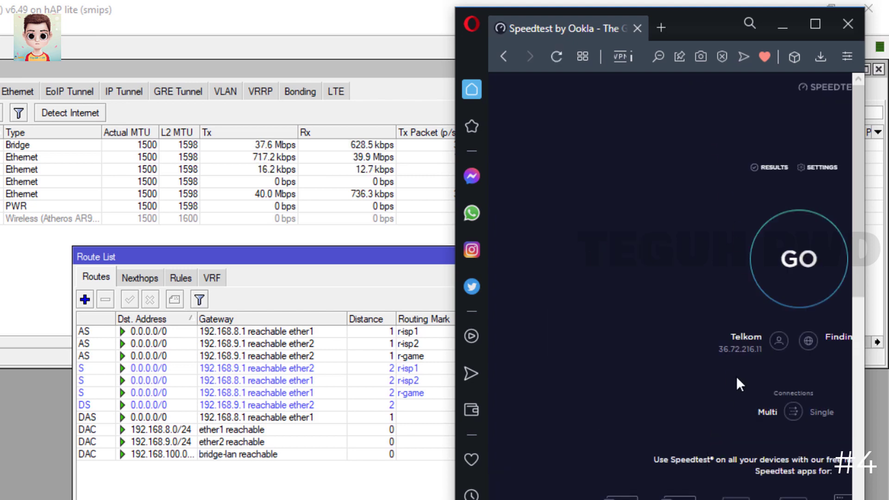
left_click(770, 297)
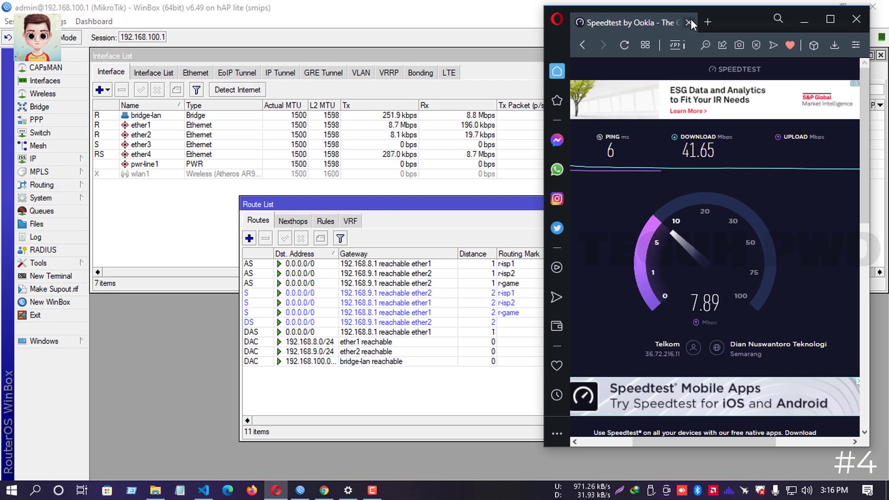
left_click(803, 20)
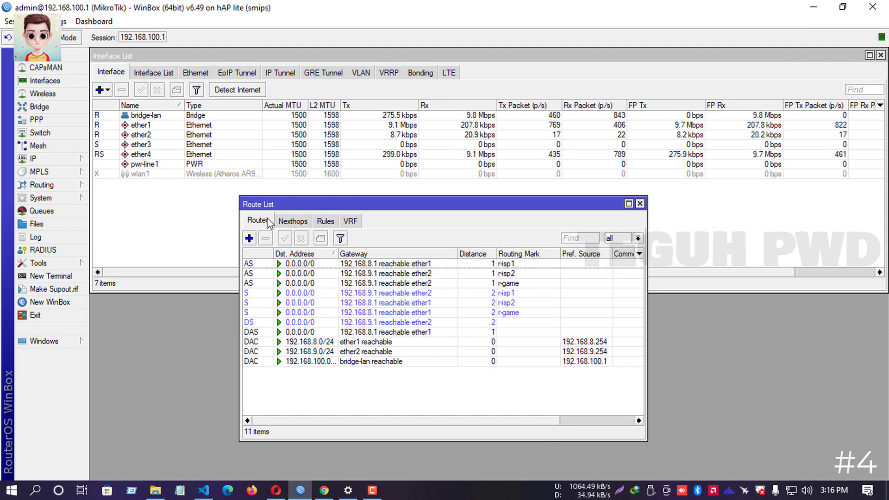
Open the firewall's Mangle rules in an enlarged window and examine the byte and packet counters of all rules
left_click_drag(305, 202, 247, 224)
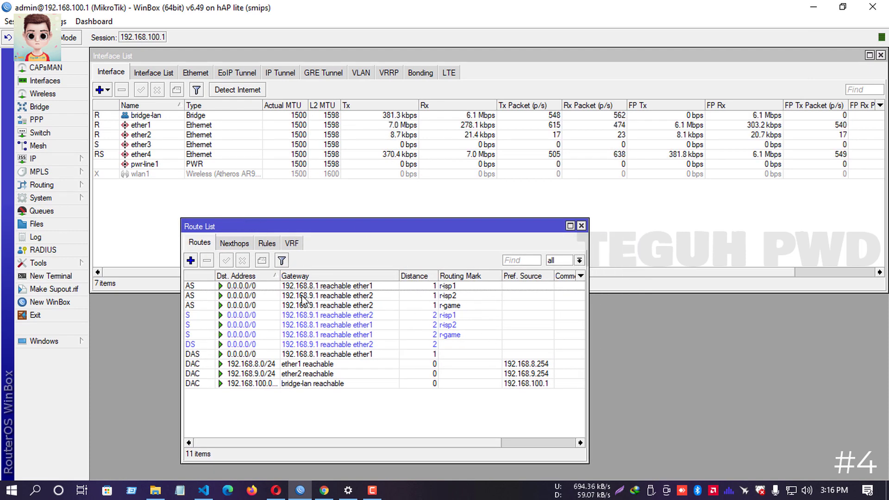
left_click(34, 158)
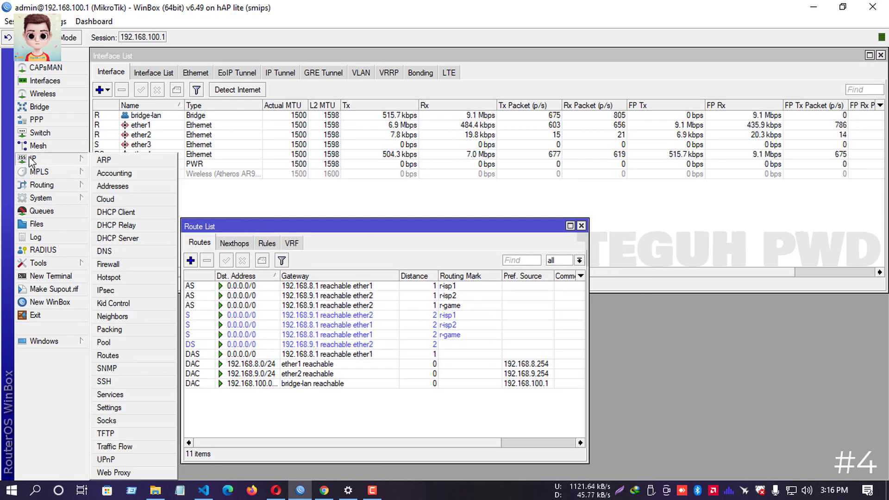
left_click(115, 267)
left_click(177, 147)
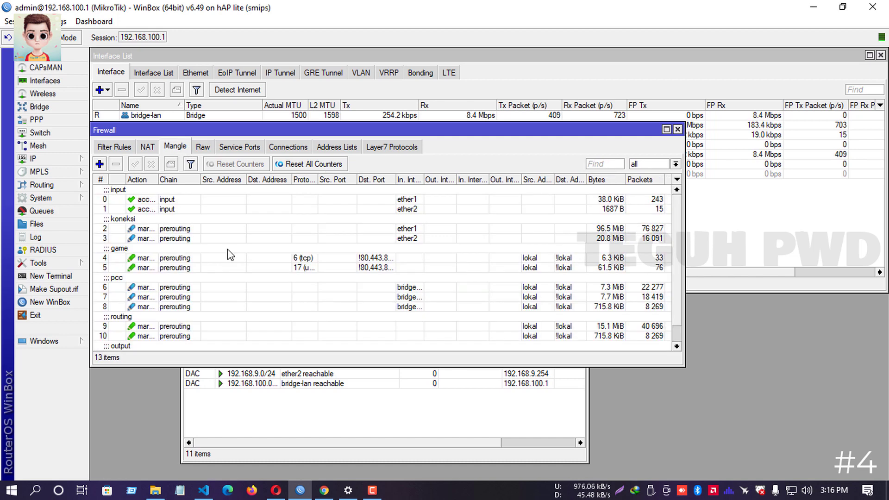
left_click_drag(684, 226, 801, 238)
left_click_drag(546, 367, 547, 422)
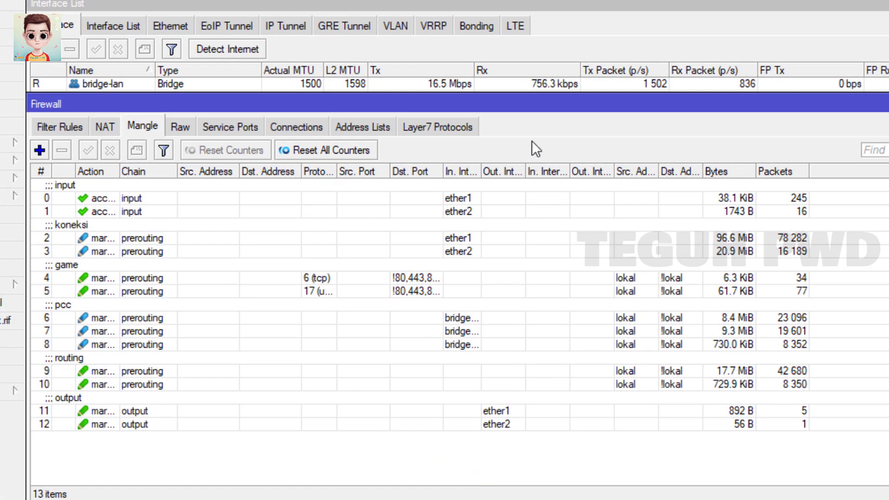
left_click_drag(532, 107, 567, 113)
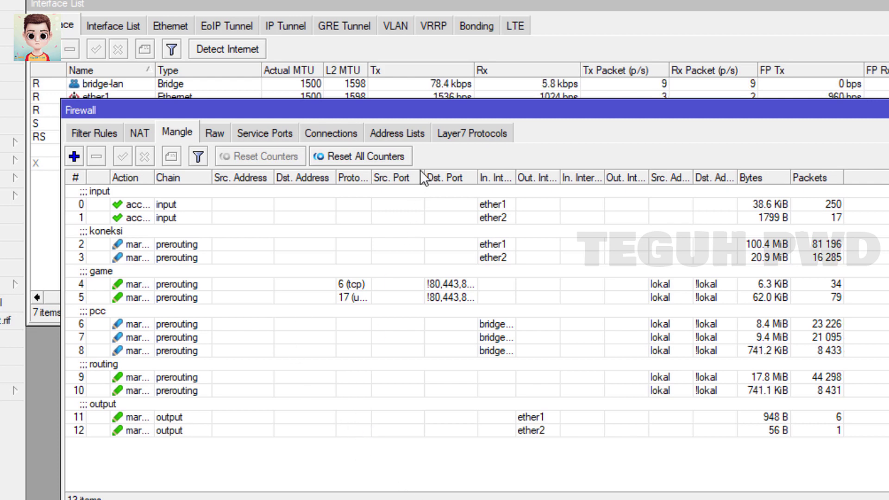
left_click_drag(423, 106, 444, 43)
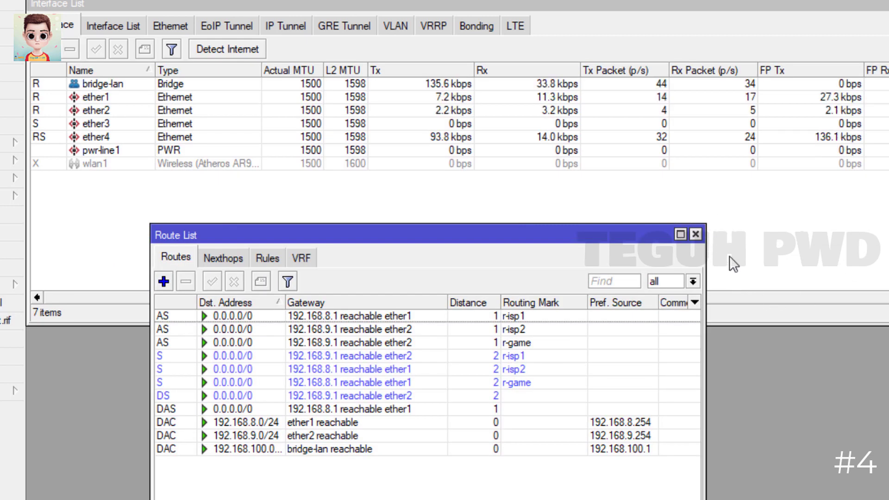
Reposition the Route List below the interface entries, widen it to show the full Comment column, and close it
left_click_drag(533, 234, 438, 198)
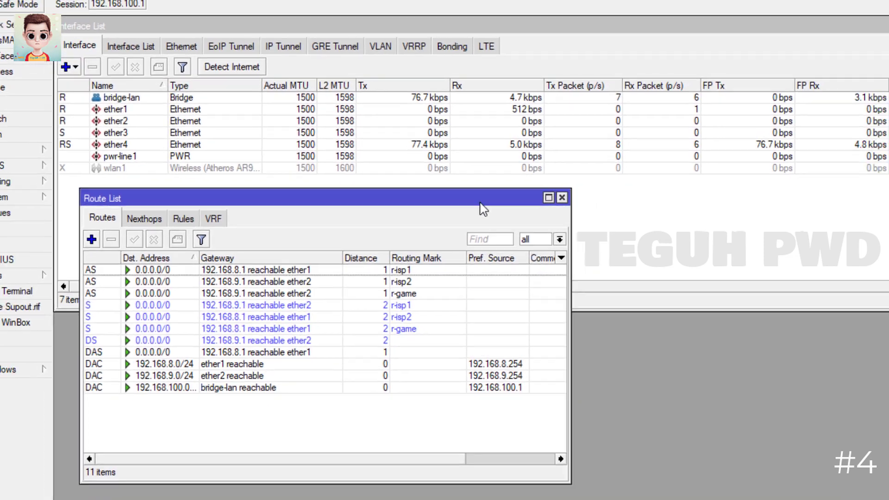
left_click_drag(480, 197, 462, 238)
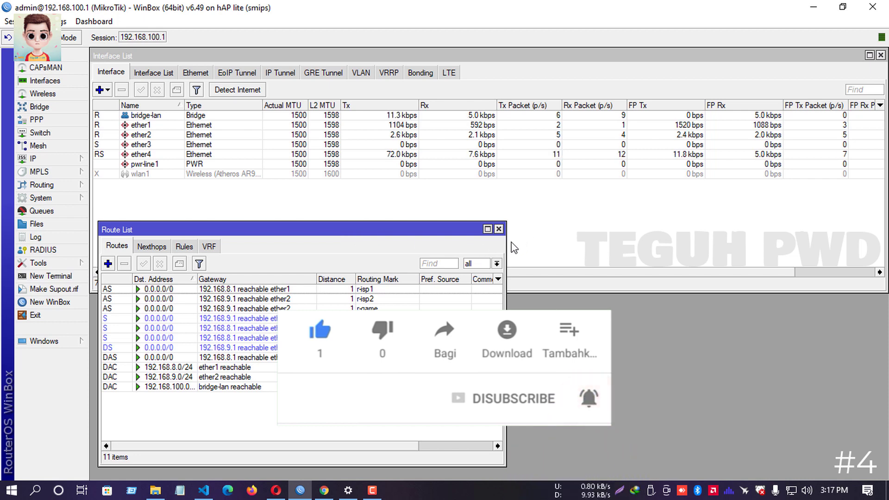
left_click_drag(506, 250, 546, 250)
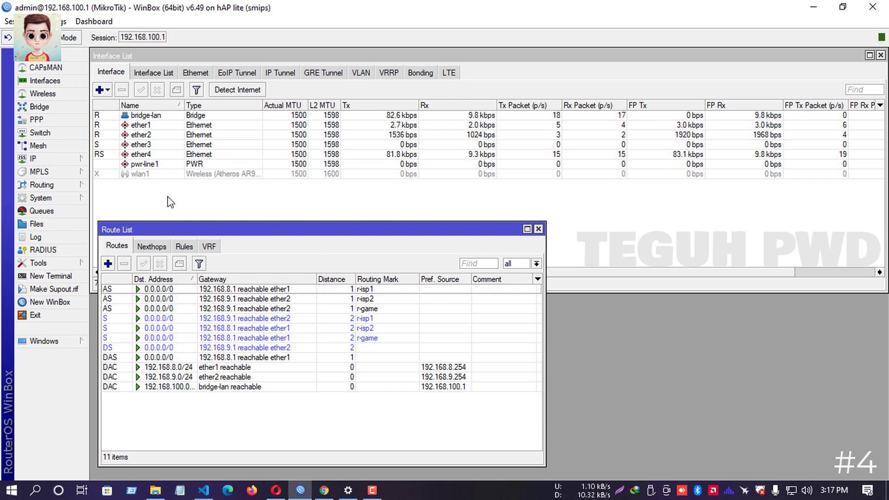
left_click(539, 229)
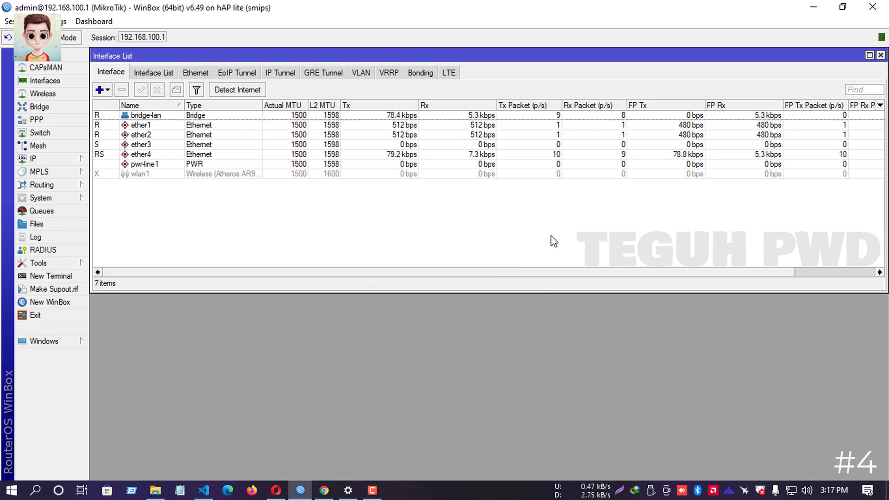